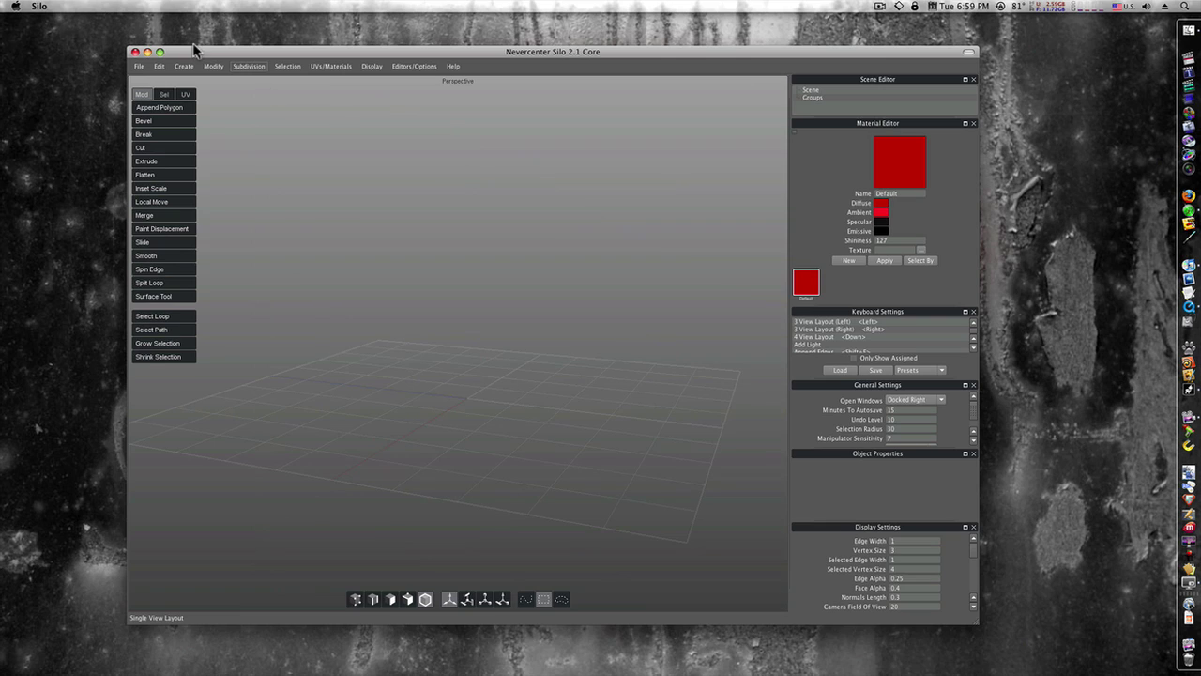
Step: Move the program window toward the screen's upper-left corner and enlarge it to fill most of the desktop
drag(188, 53, 83, 30)
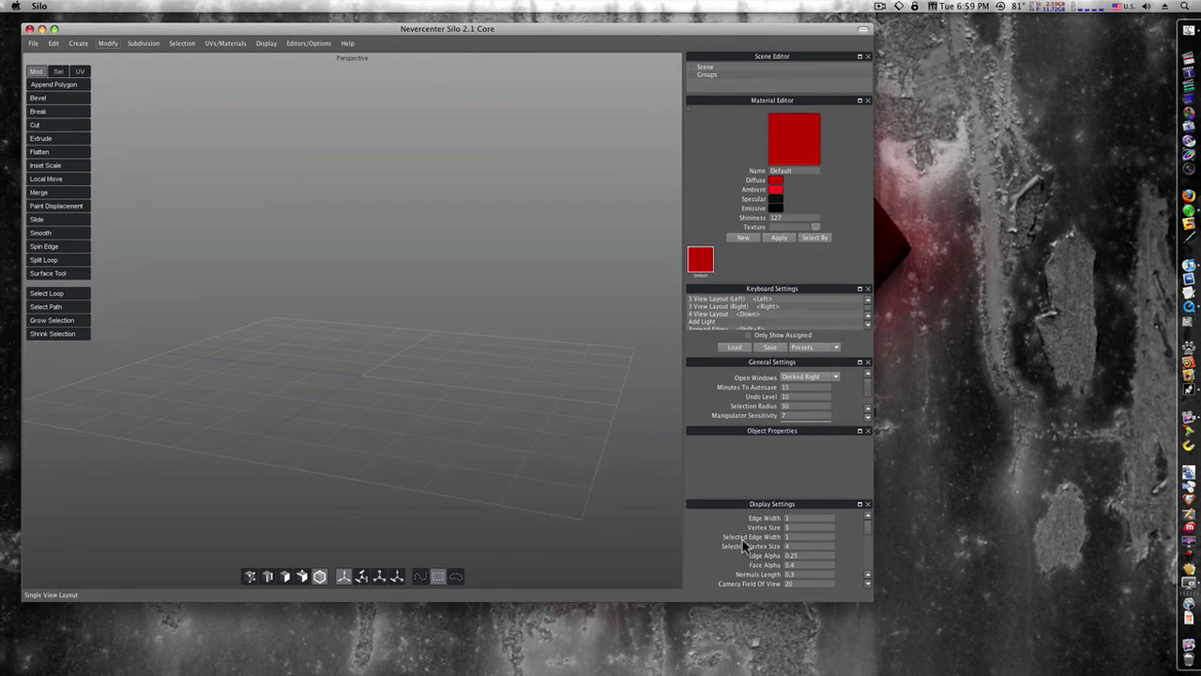
drag(871, 602, 1175, 675)
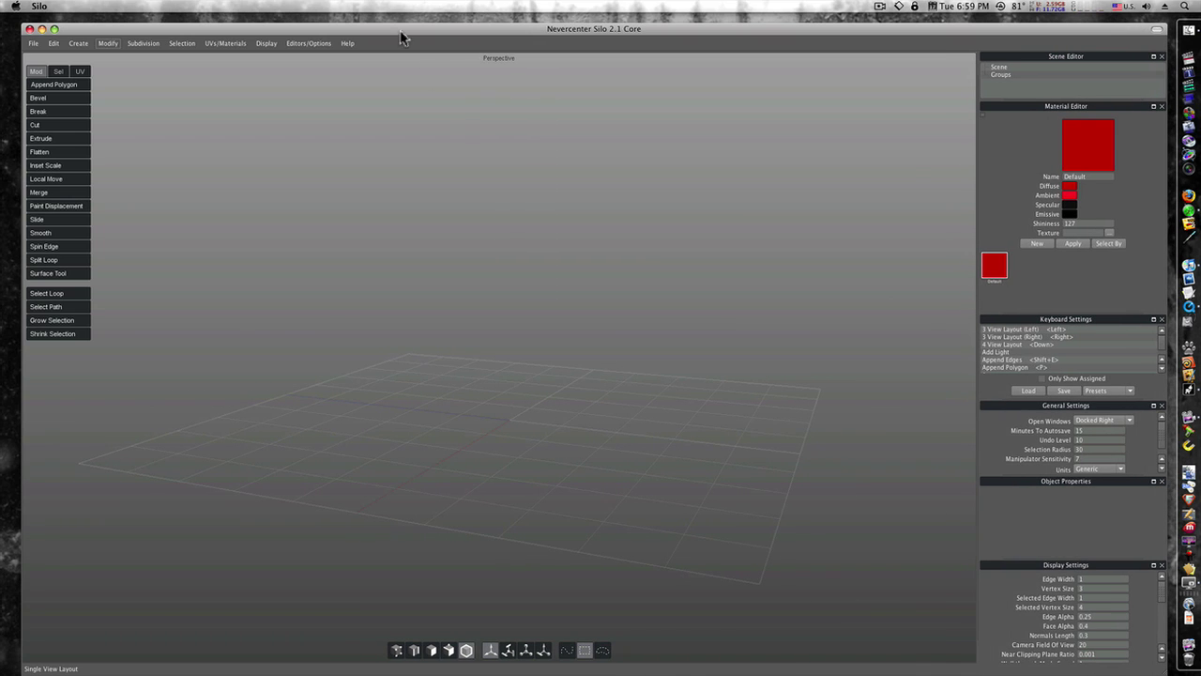
drag(374, 32, 376, 24)
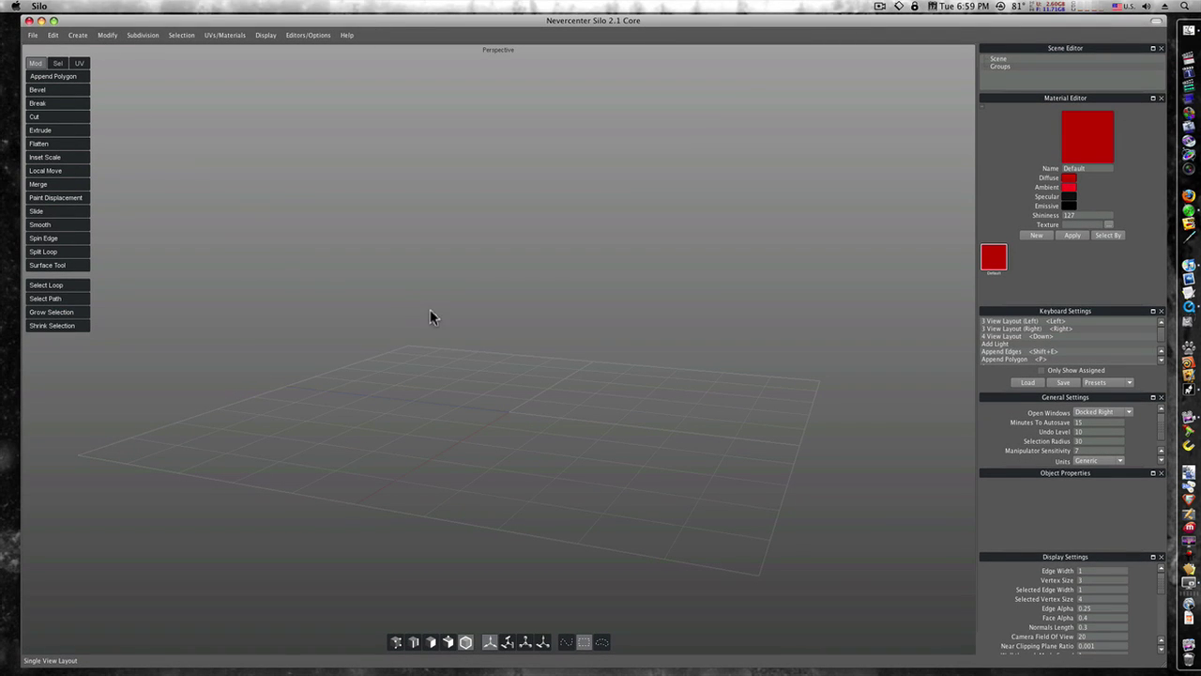
Step: In the front view, draw a polygon with the Polygon Tool through the five outer corners of the shield in the reference image
key(Down)
key(Up)
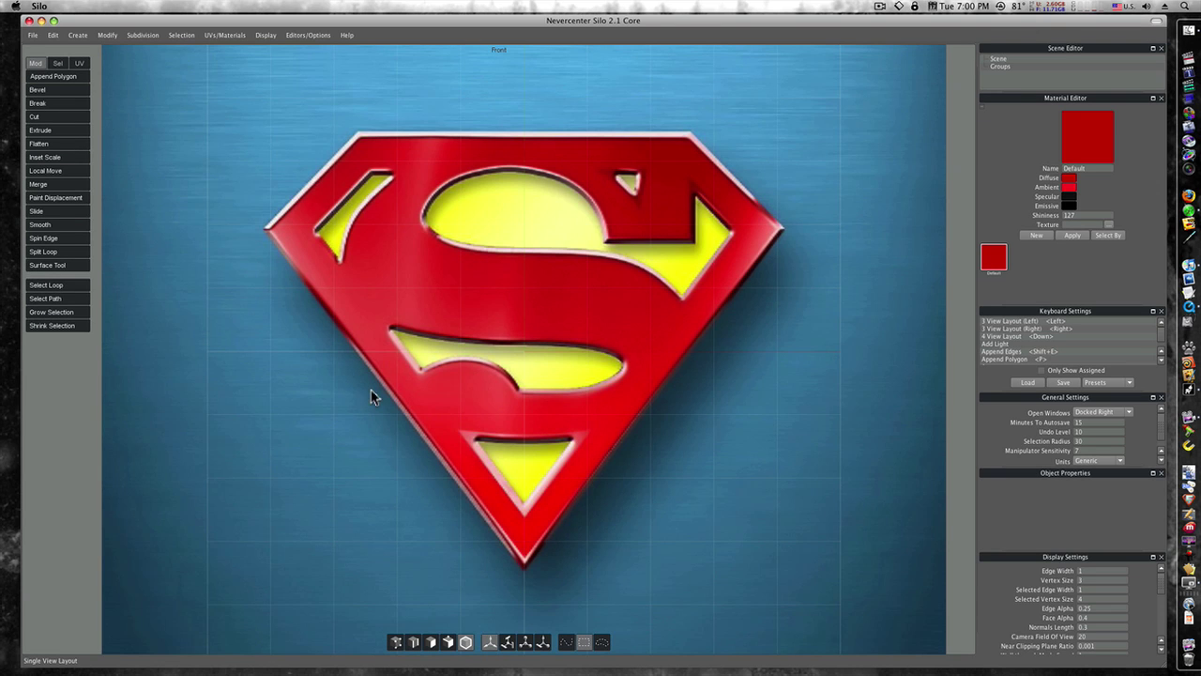
click(76, 36)
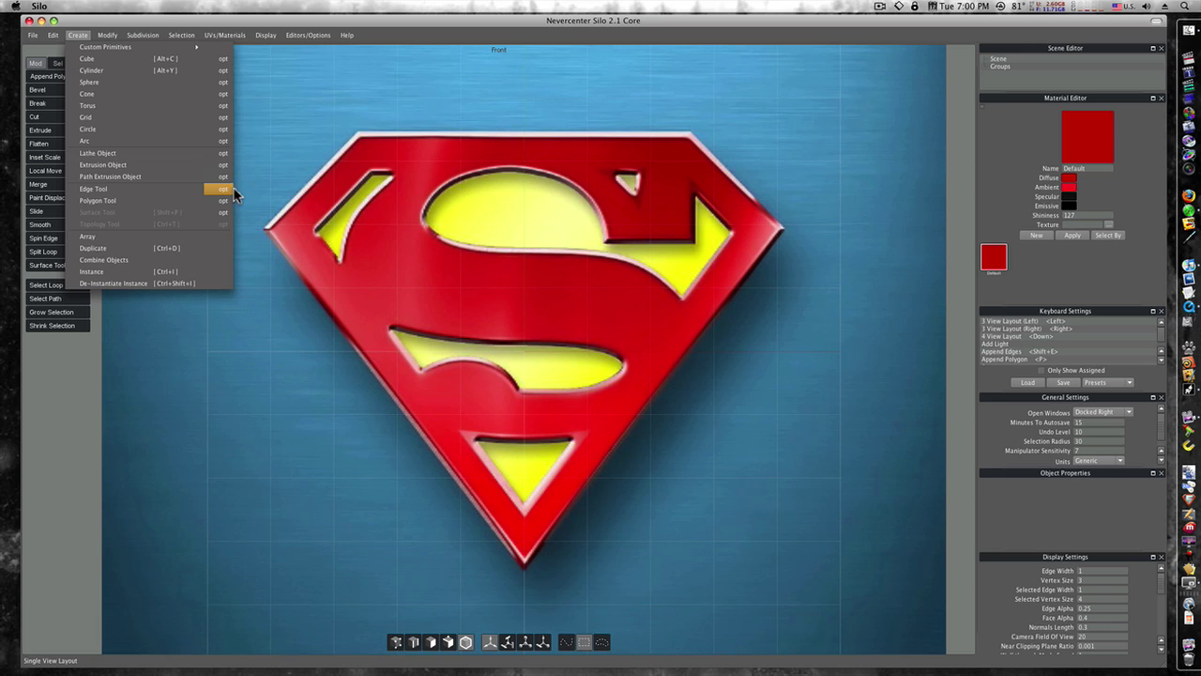
click(103, 201)
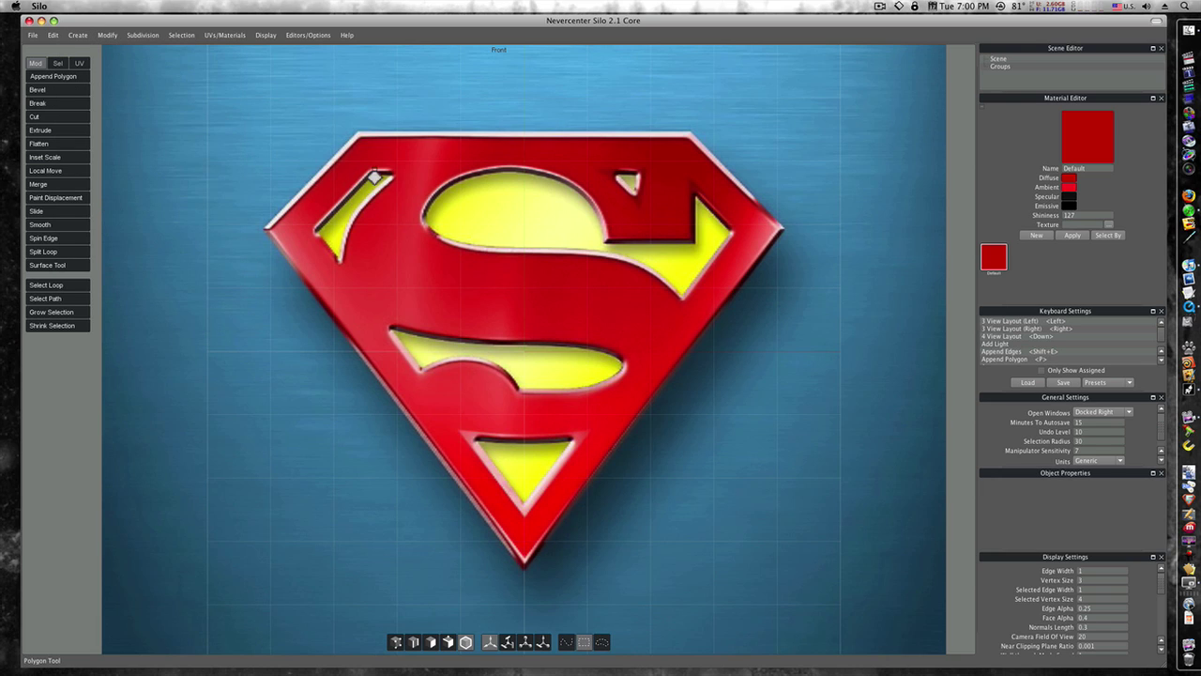
click(359, 137)
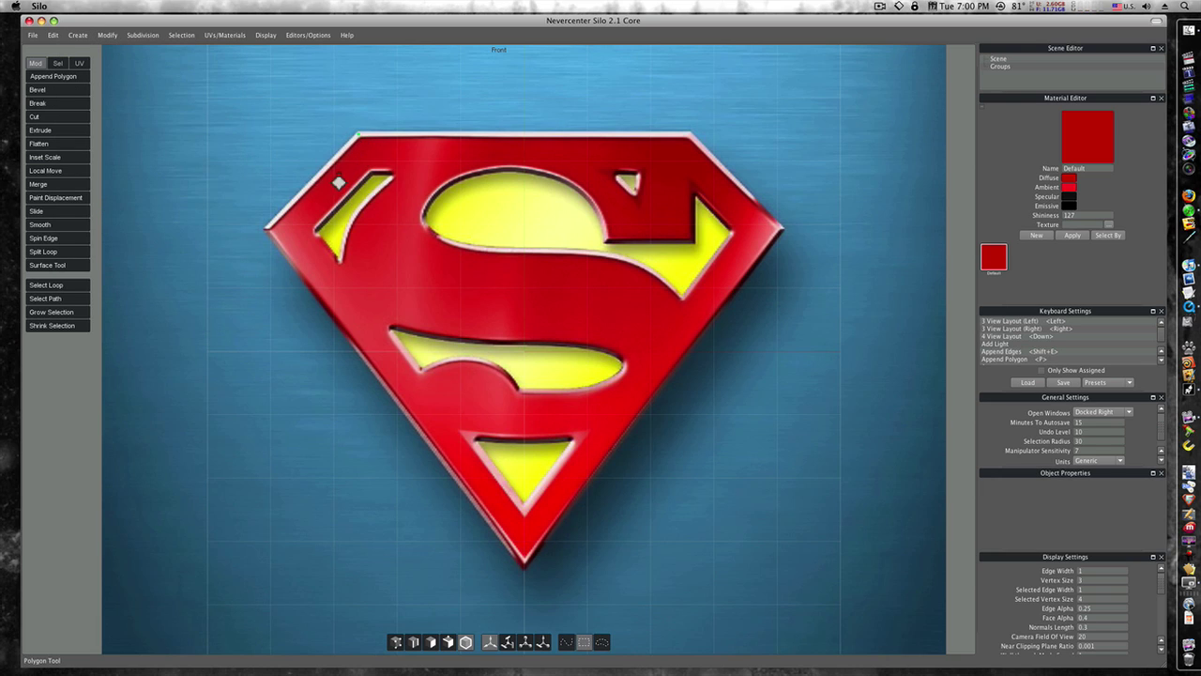
click(266, 233)
click(524, 565)
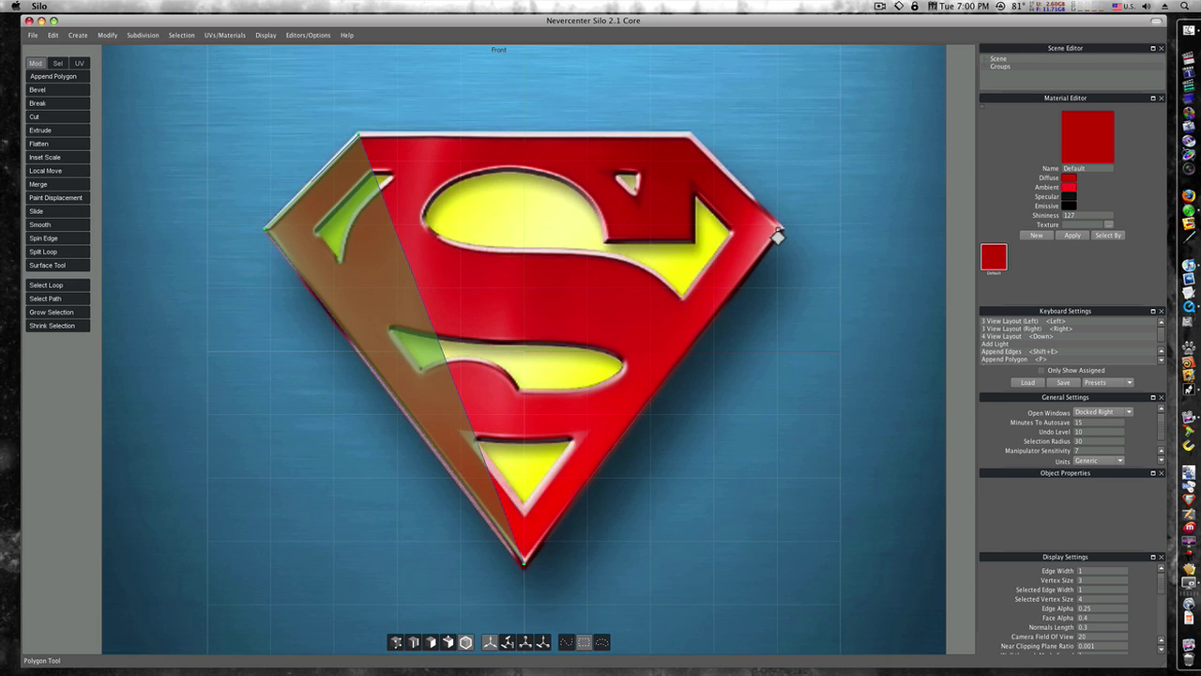
click(782, 228)
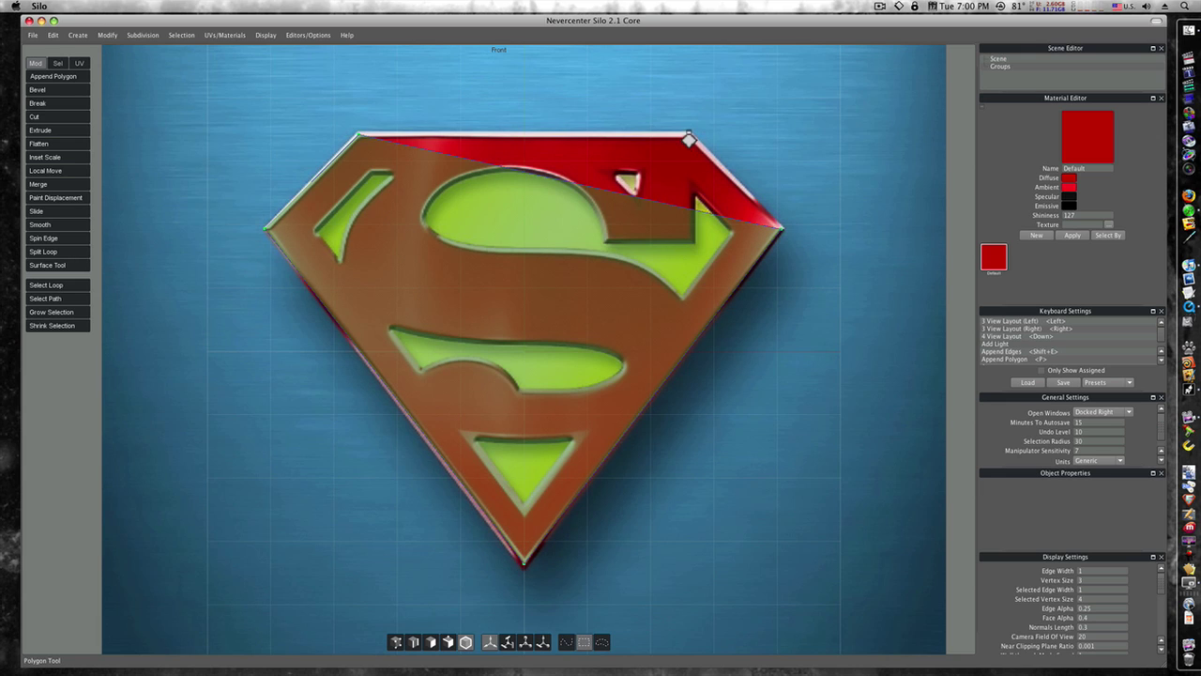
click(689, 137)
key(Return)
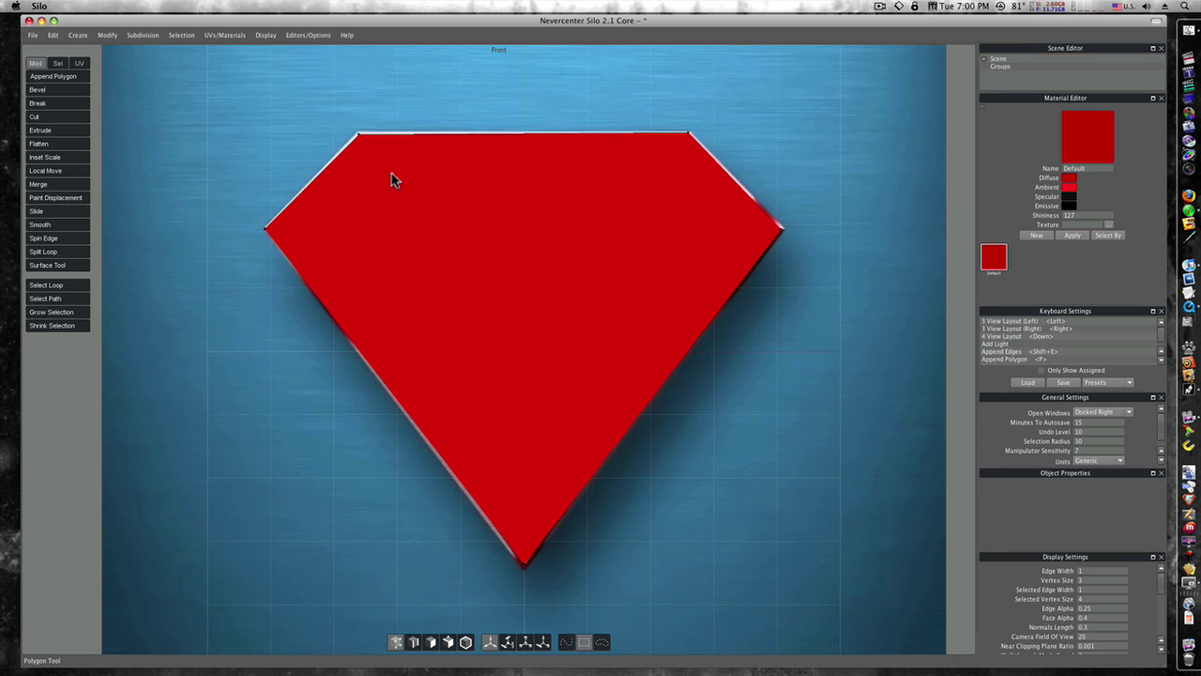
Step: Try displaying the shield polygon in Wireframe Mode over the reference image
click(267, 35)
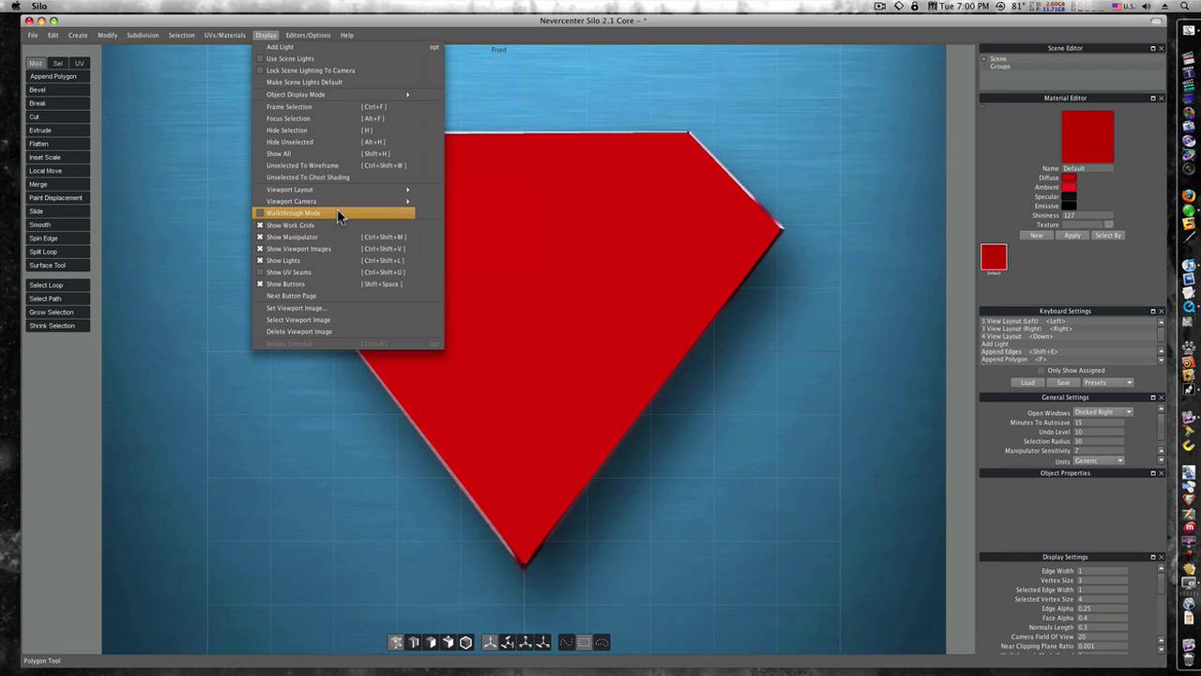
mouse_move(334, 95)
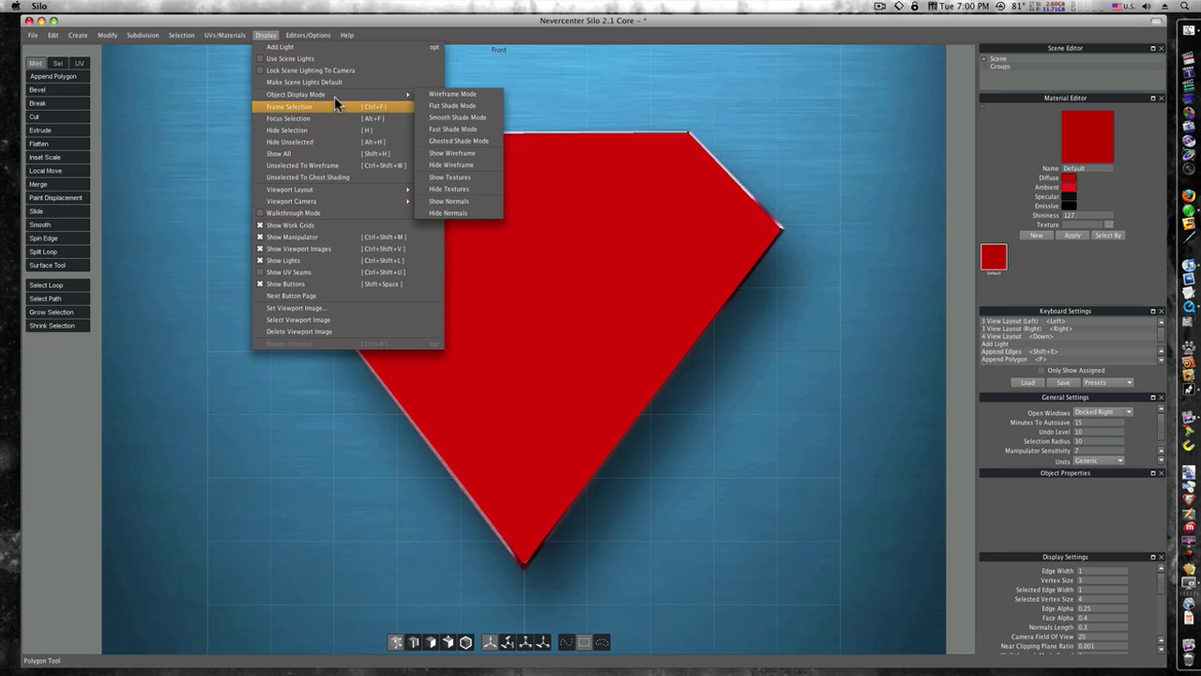
click(441, 93)
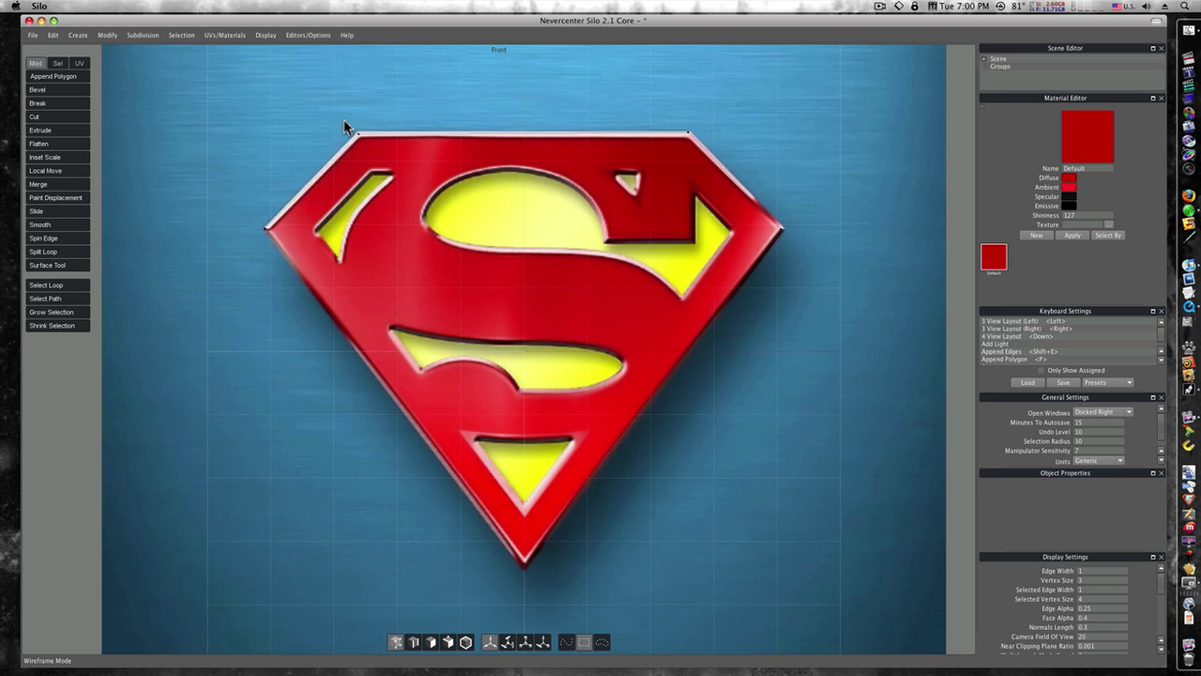
Step: Set the shield polygon's object display mode to Ghosted Shade Mode
click(266, 35)
mouse_move(281, 94)
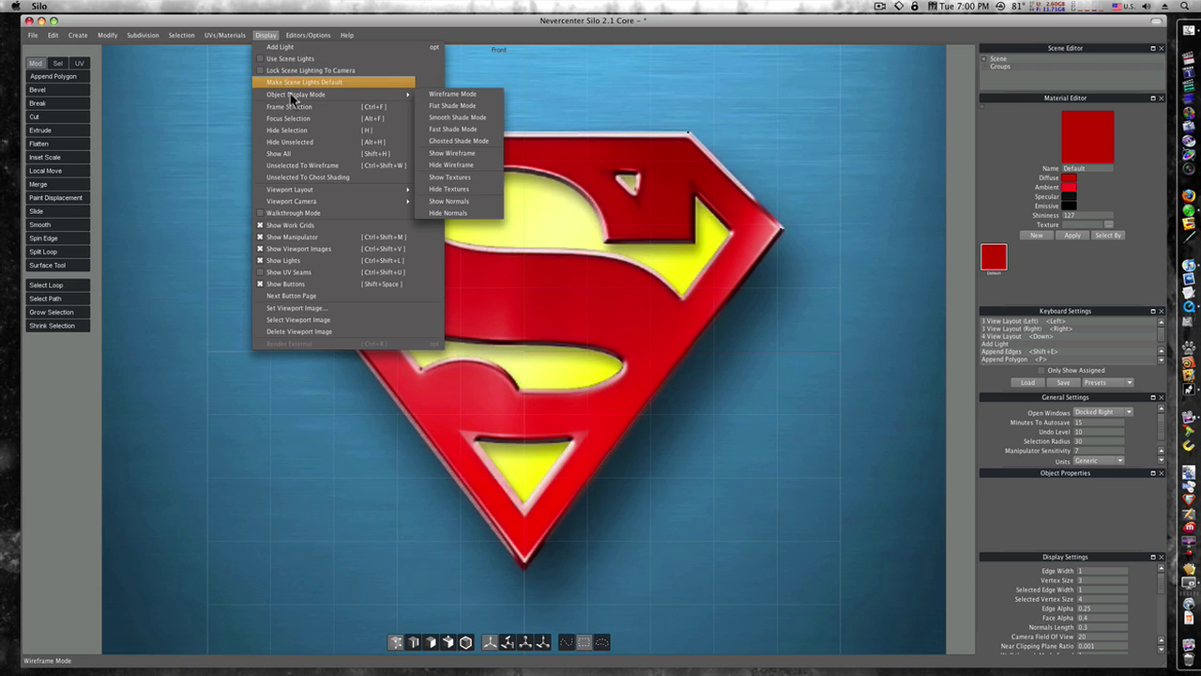
click(450, 141)
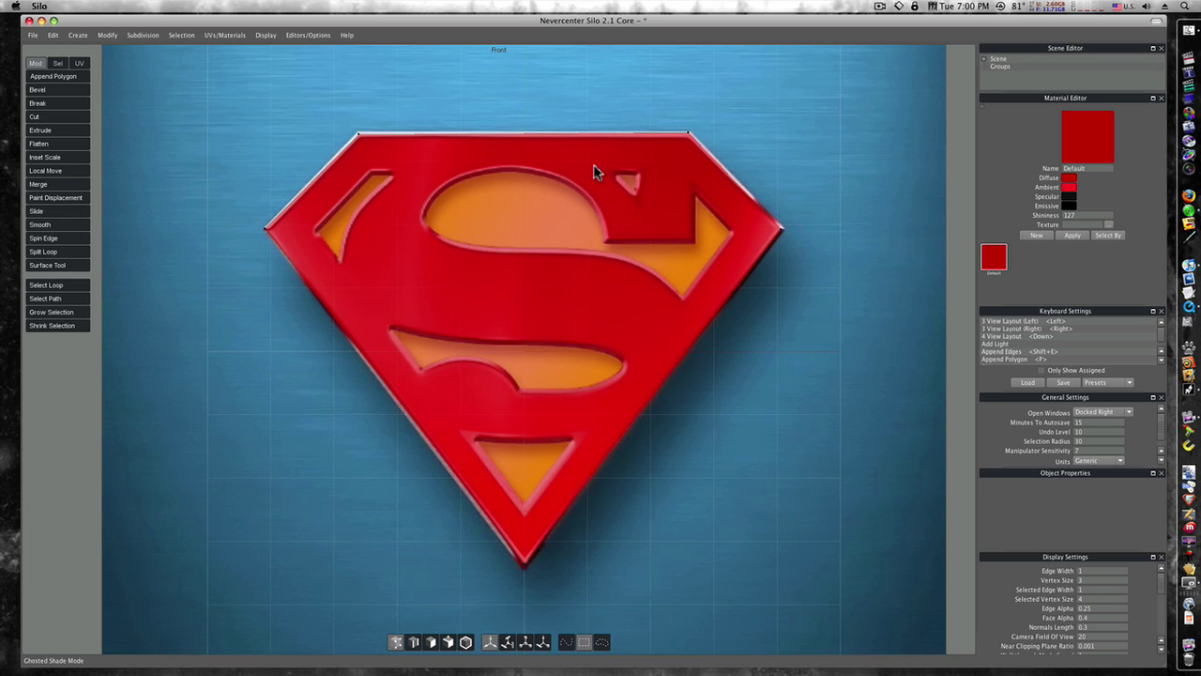
Step: Cut the outline of the small yellow triangle near the shield's upper right into the polygon
click(38, 117)
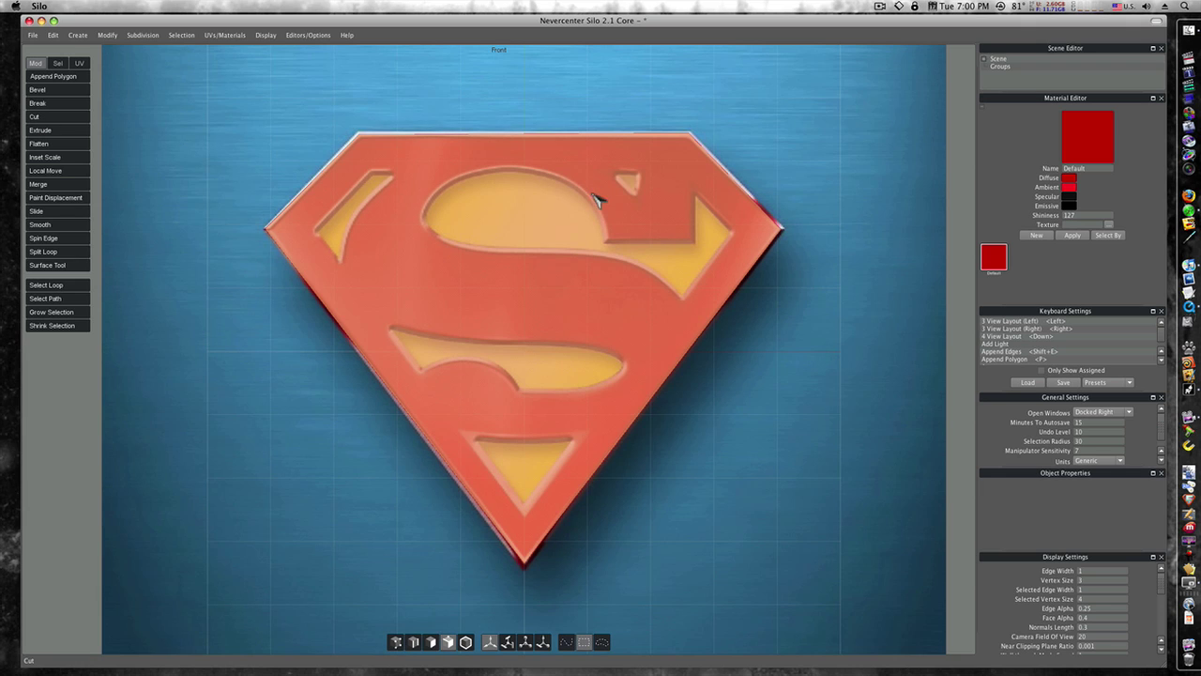
click(640, 193)
click(639, 172)
right_click(617, 172)
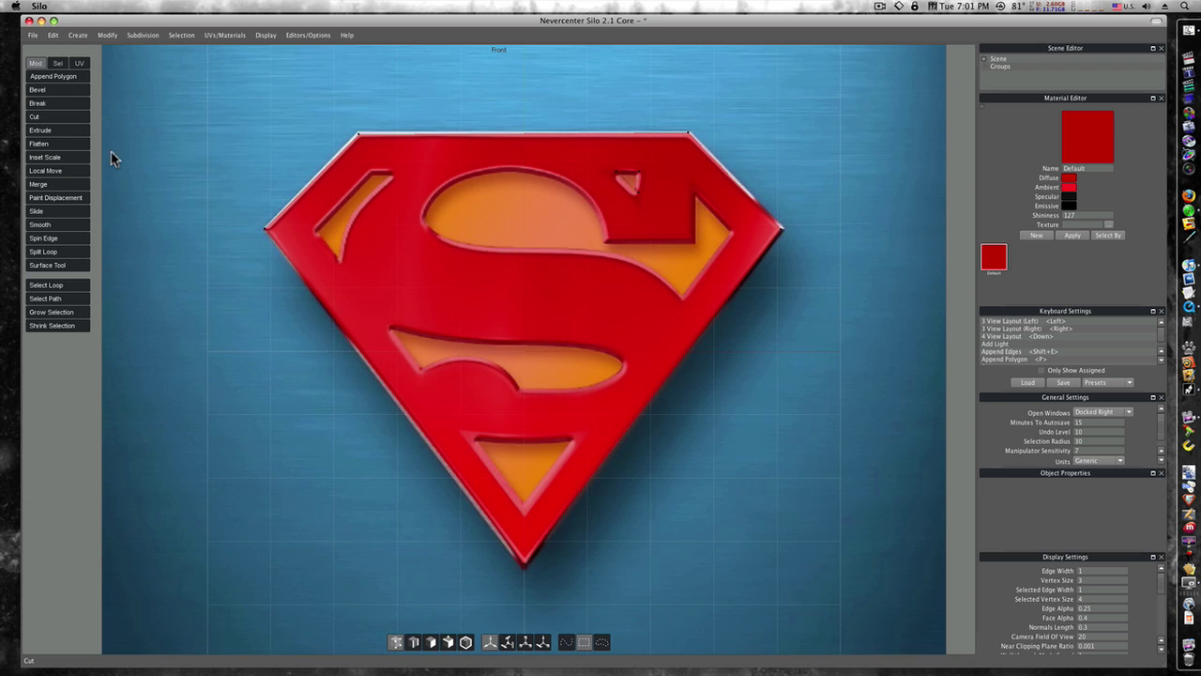
Step: Cut the outline of the slanted yellow shape near the shield's upper-left edge, placing extra points along its curved side
click(54, 118)
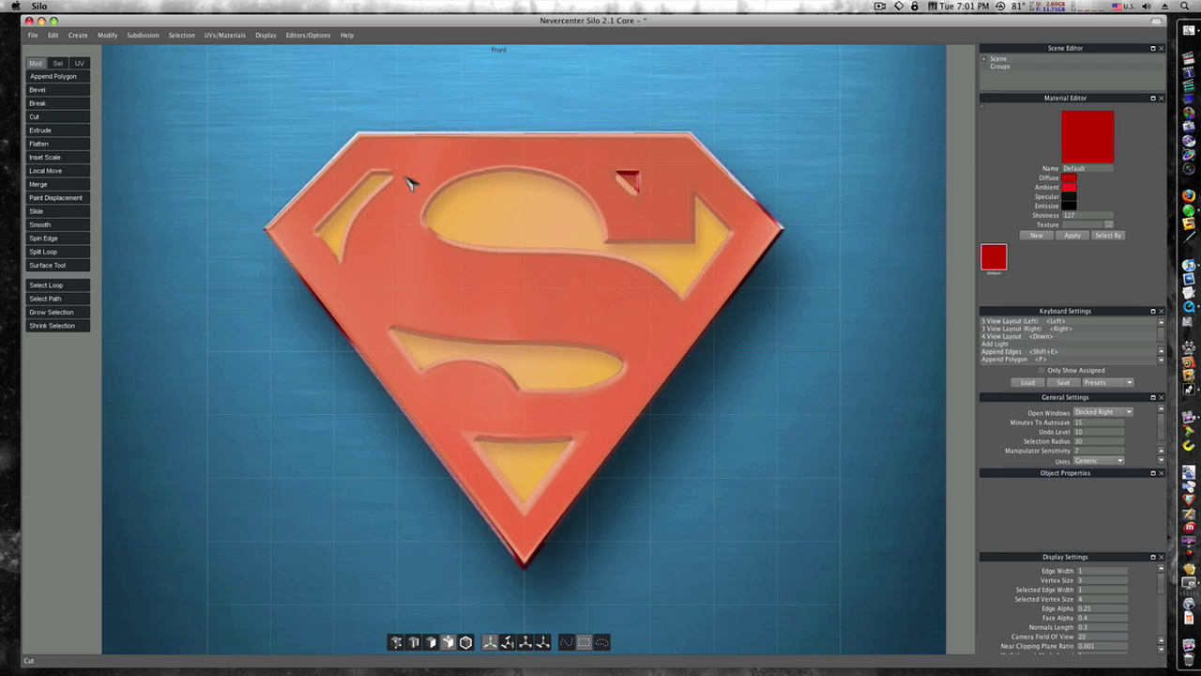
click(391, 176)
click(369, 174)
click(316, 231)
click(340, 260)
click(351, 219)
click(380, 191)
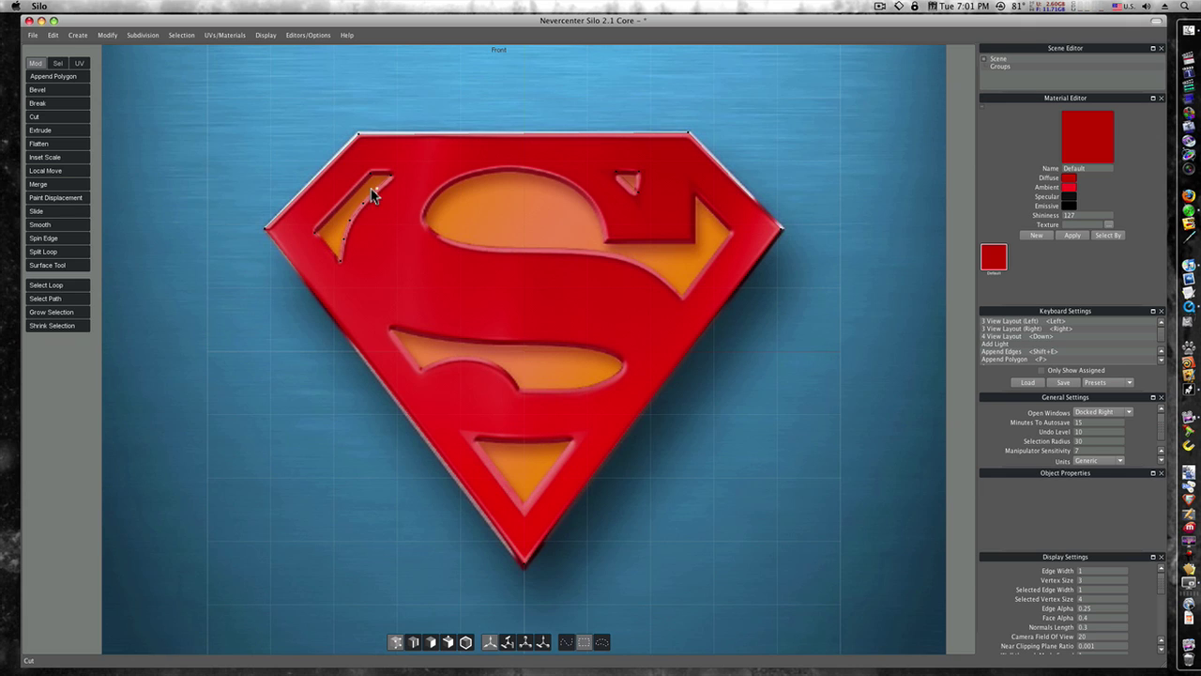
Step: Cut the outline of the yellow triangle near the shield's bottom tip into the polygon
click(32, 117)
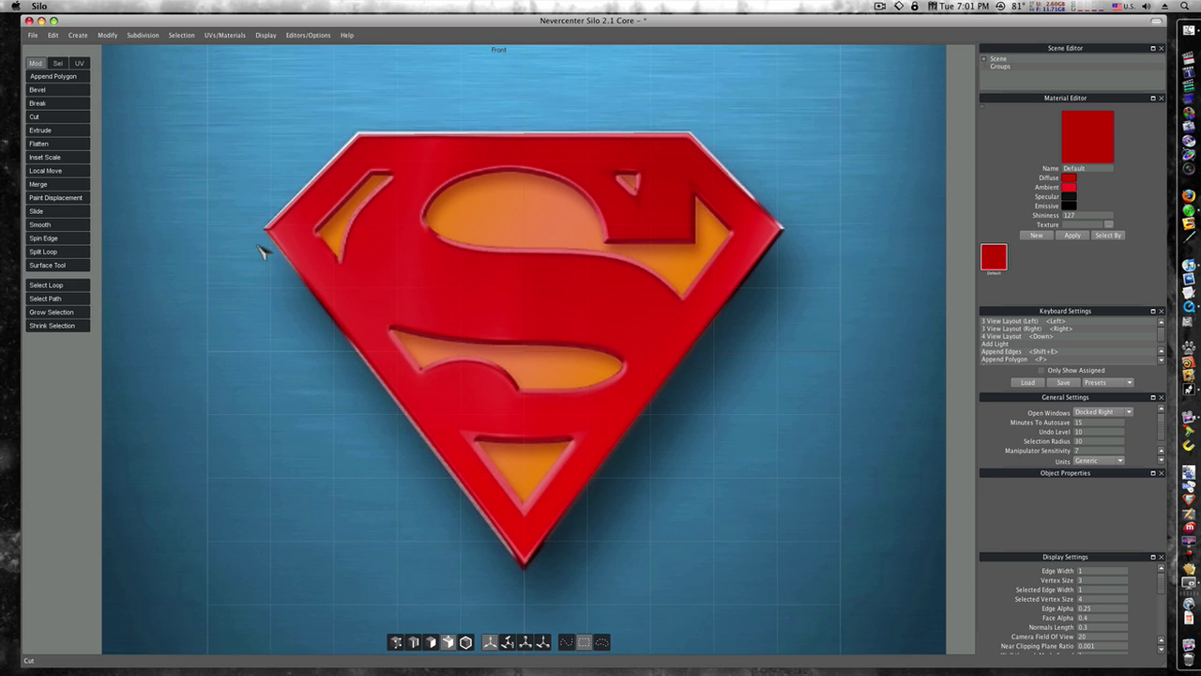
click(477, 439)
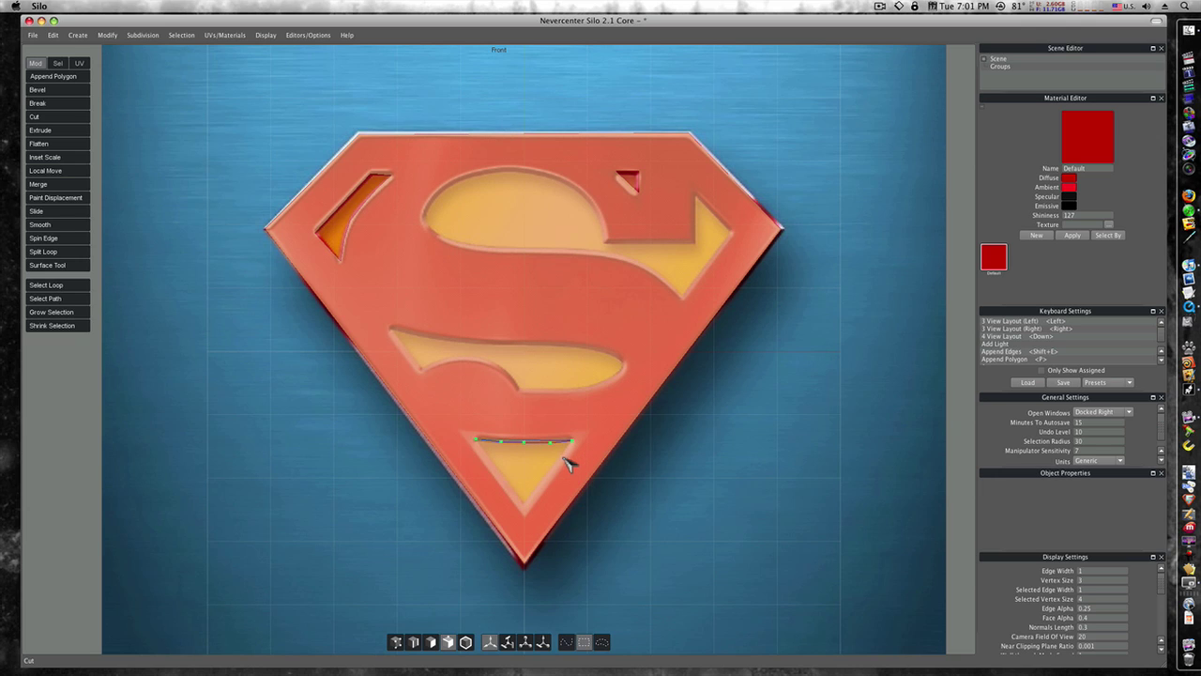
click(568, 463)
click(525, 500)
key(a)
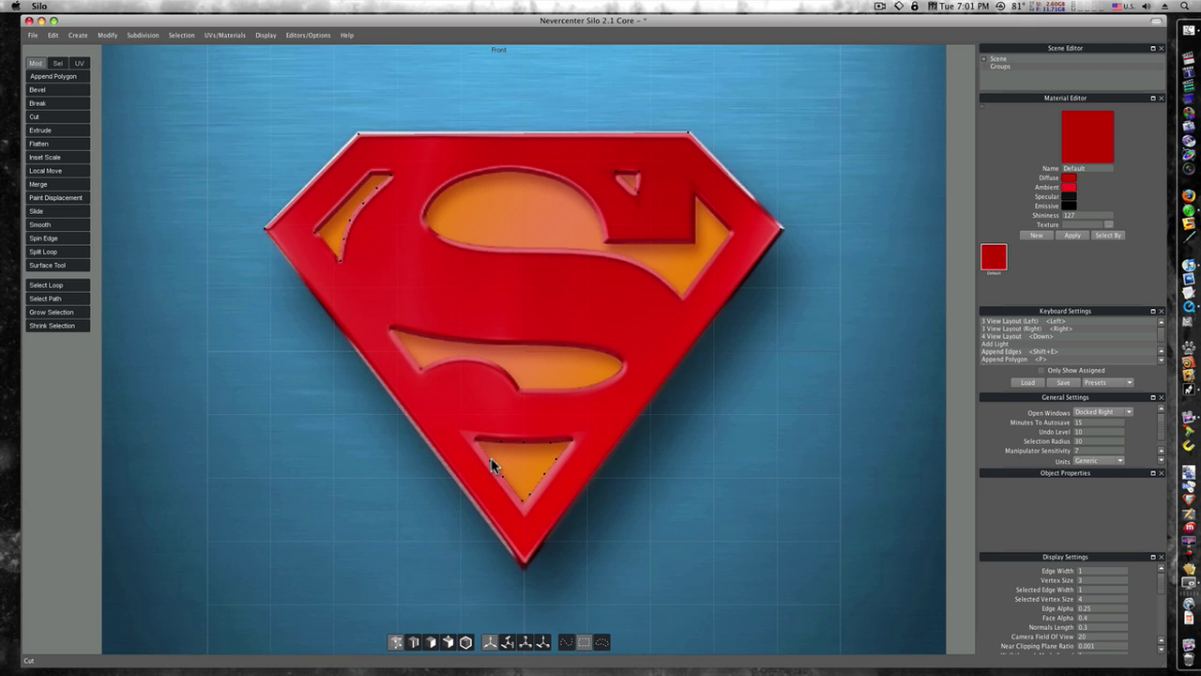
Step: Cut the outline of the yellow shape below the middle of the S, following its curves with closely spaced points
click(35, 119)
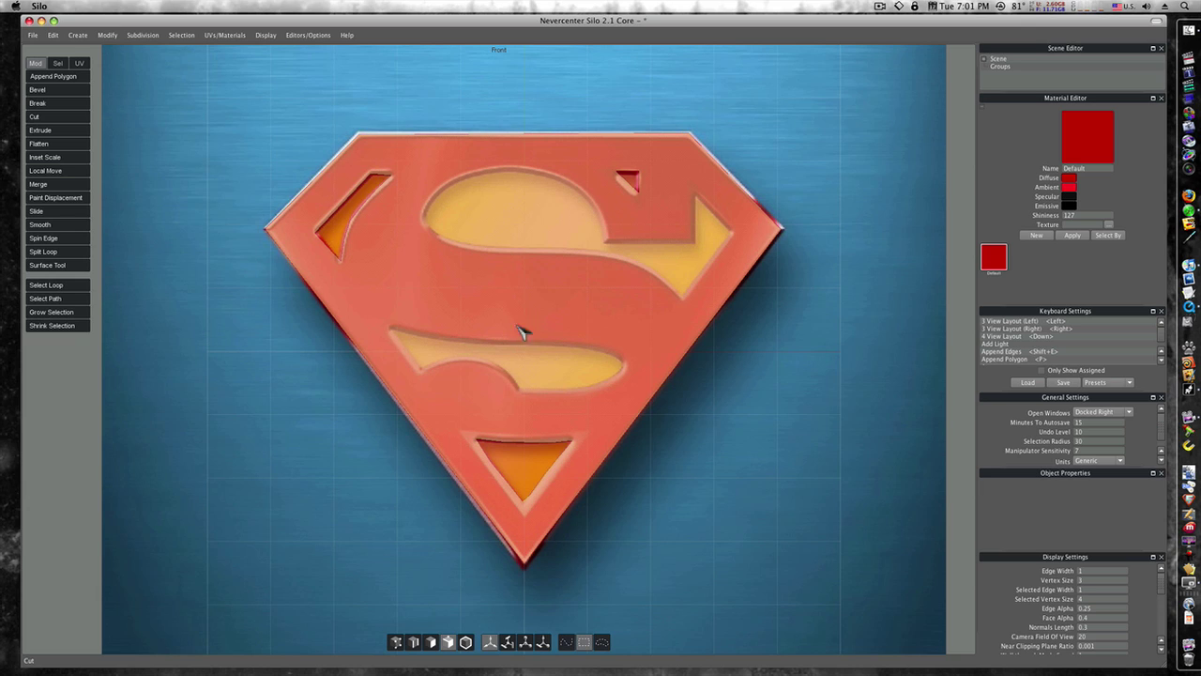
click(420, 367)
click(393, 329)
click(414, 335)
click(438, 340)
click(480, 343)
click(507, 344)
click(528, 344)
click(548, 345)
click(566, 346)
click(589, 349)
click(610, 354)
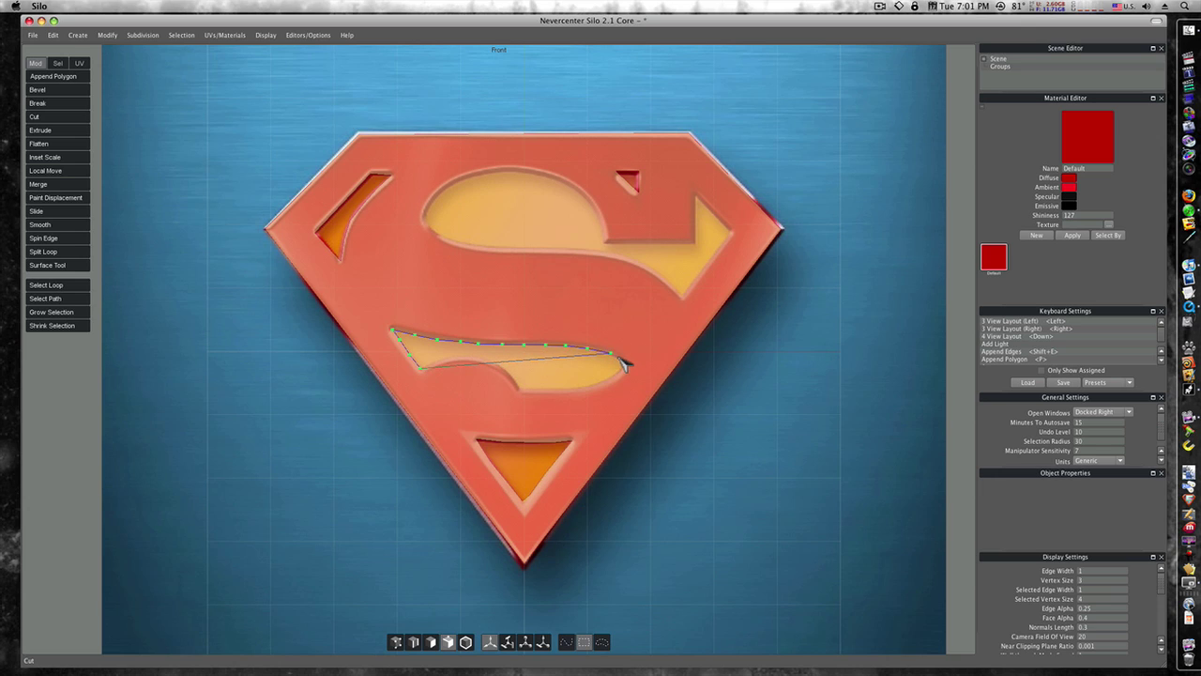
click(619, 358)
click(620, 370)
click(608, 377)
click(591, 383)
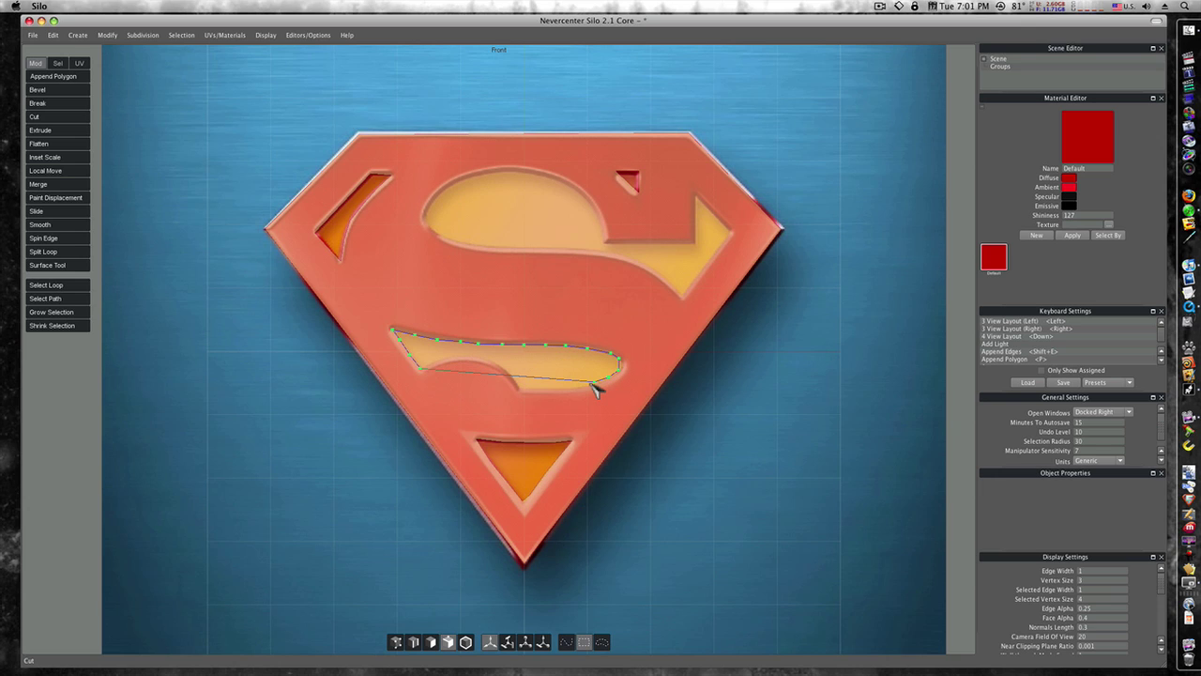
click(582, 384)
click(564, 386)
click(547, 388)
click(520, 388)
click(511, 376)
click(488, 358)
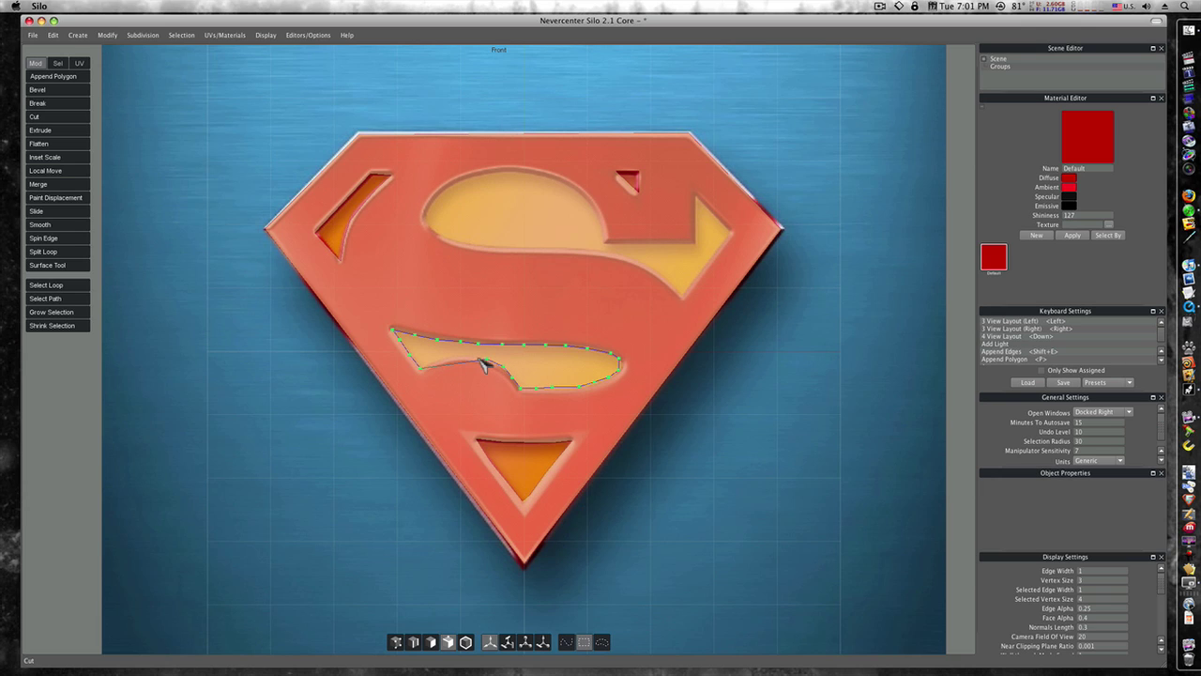
click(465, 356)
key(a)
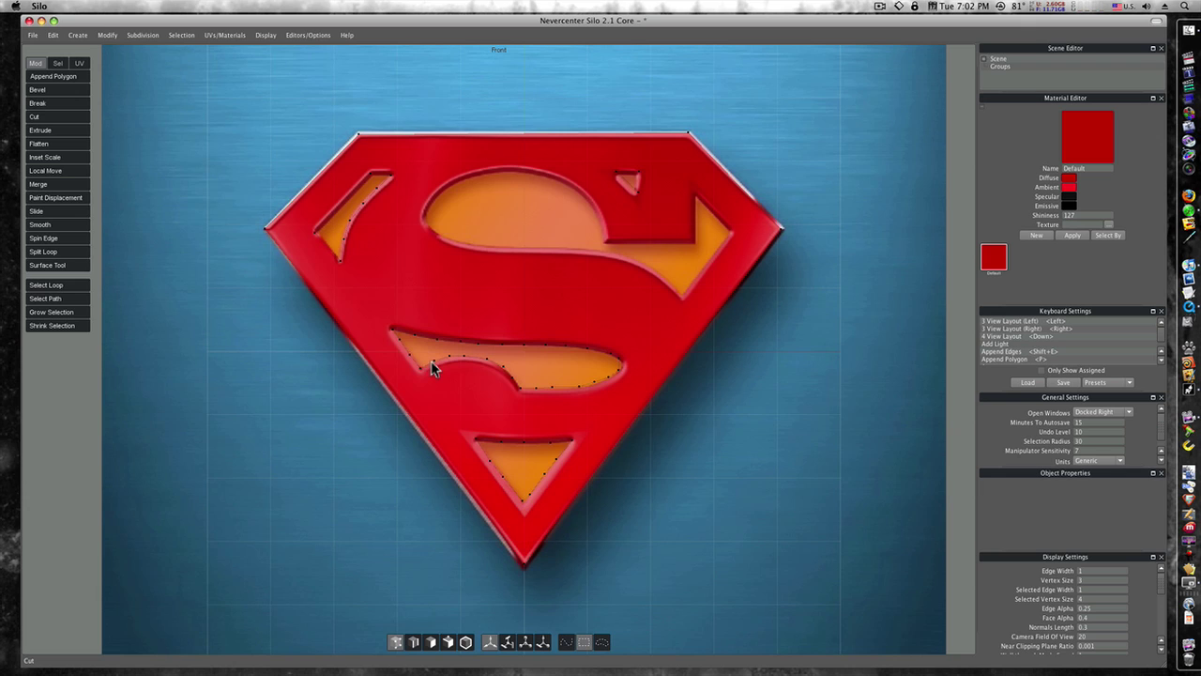
Step: Cut the outline of the large yellow shape above the S, following its curves and the pointed end at the right
click(43, 118)
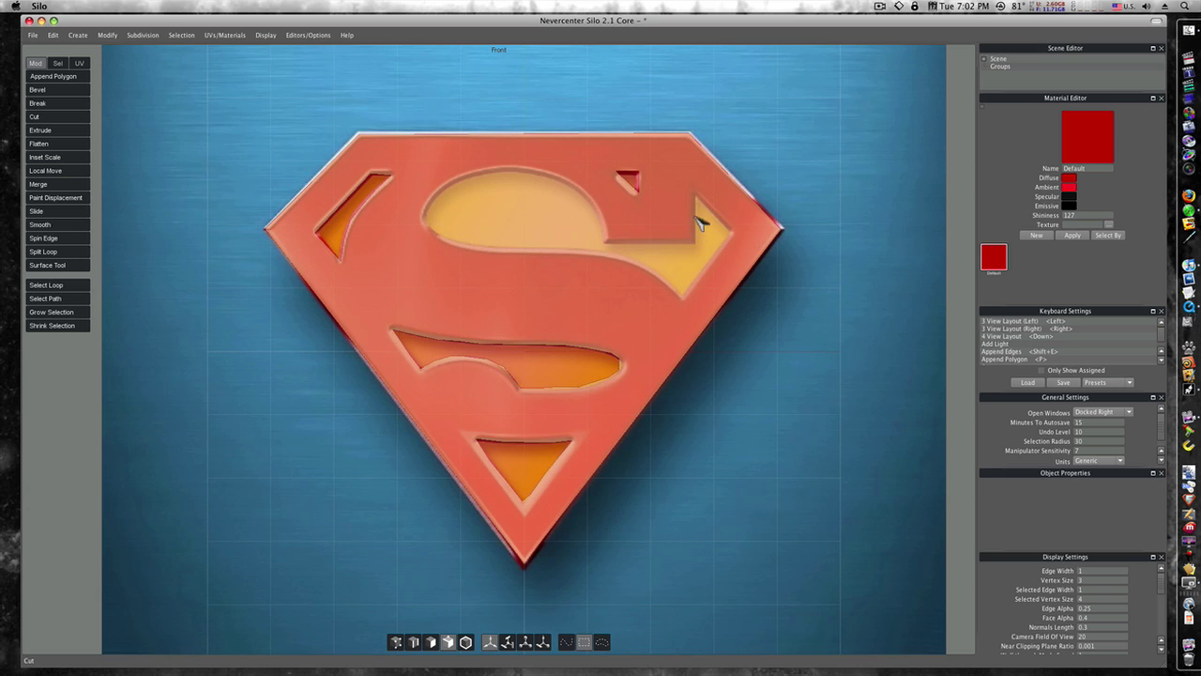
click(696, 193)
click(717, 250)
click(706, 267)
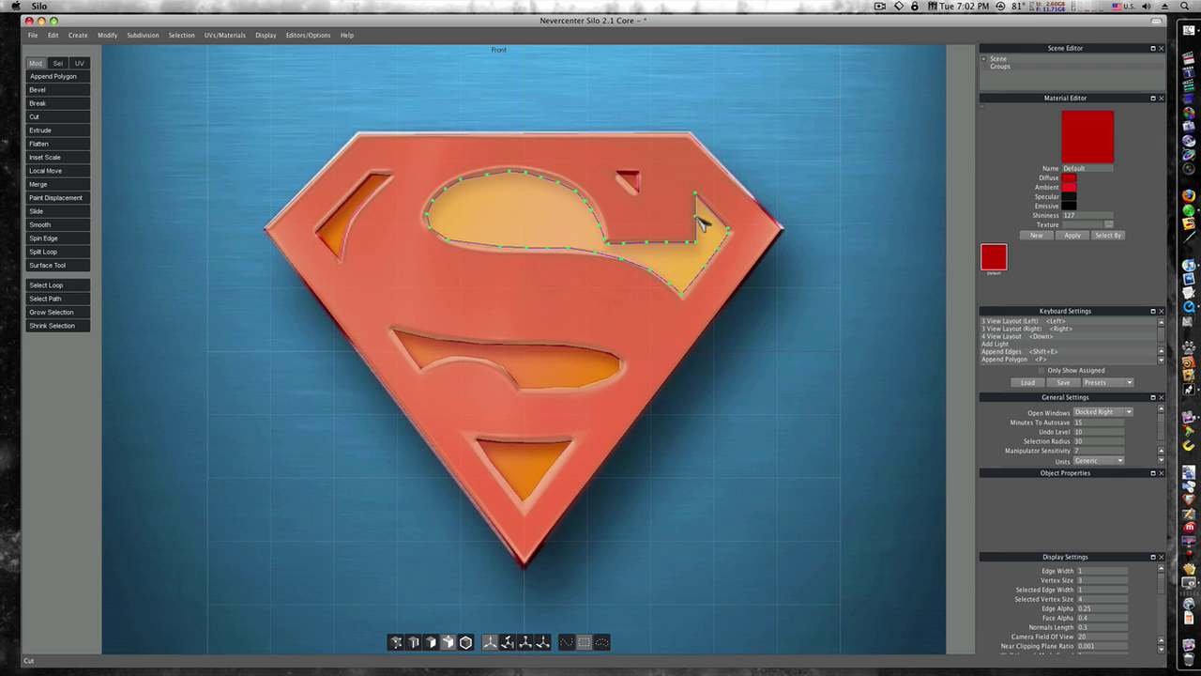
key(a)
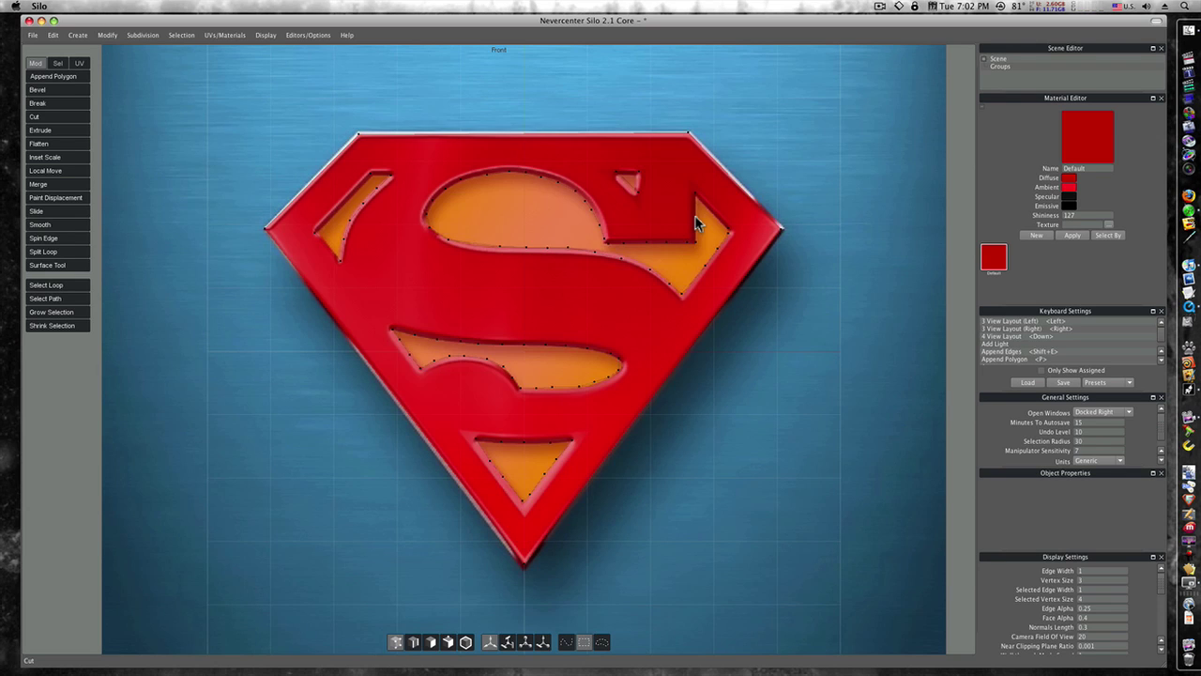
Step: Set the shield's object display mode to Flat Shade Mode
click(267, 36)
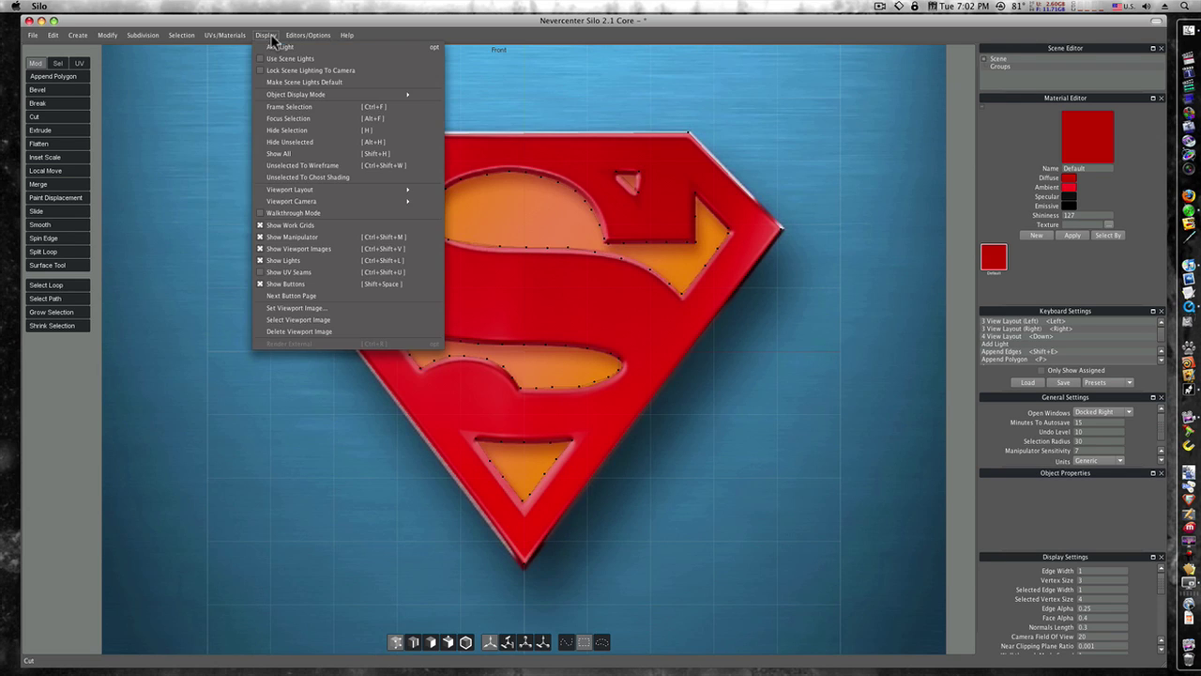
mouse_move(307, 95)
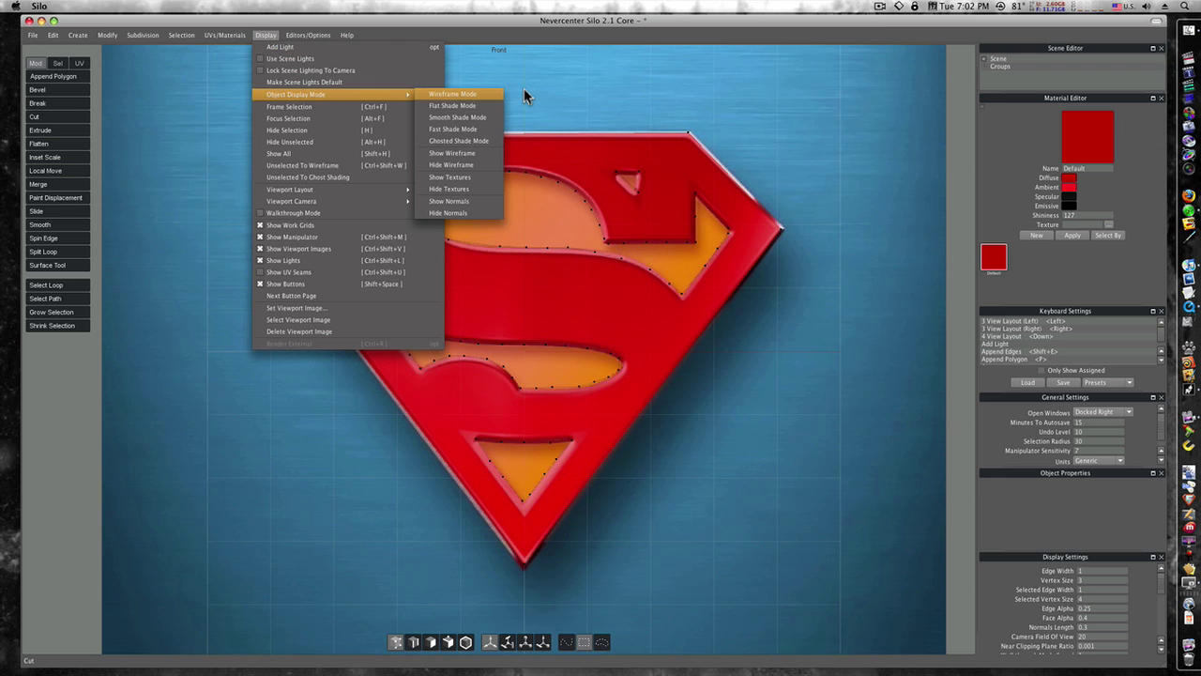
click(476, 106)
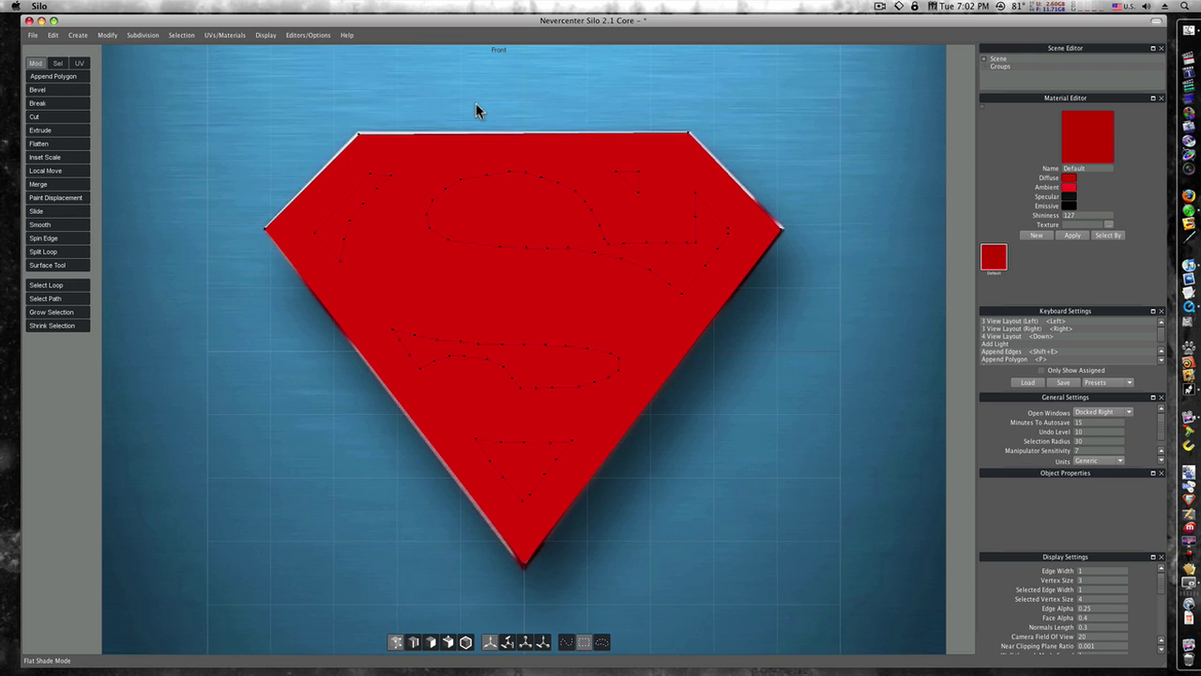
Step: Switch to object selection mode with the whole shield polygon selected
click(432, 644)
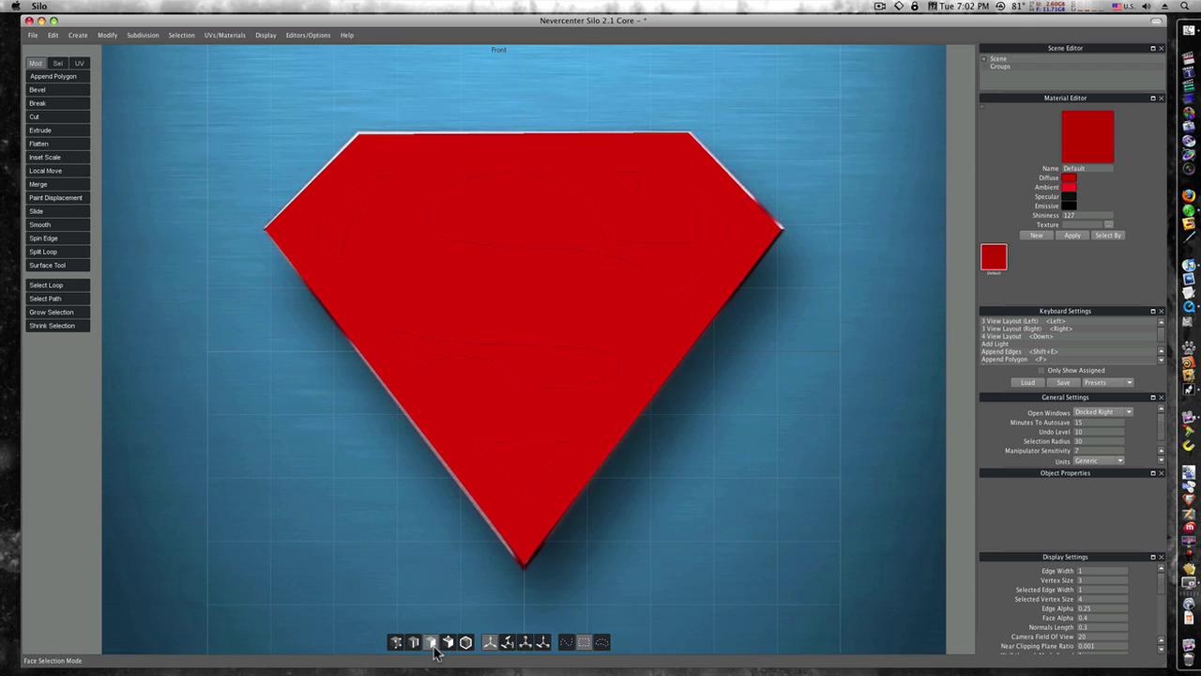
click(449, 644)
click(466, 644)
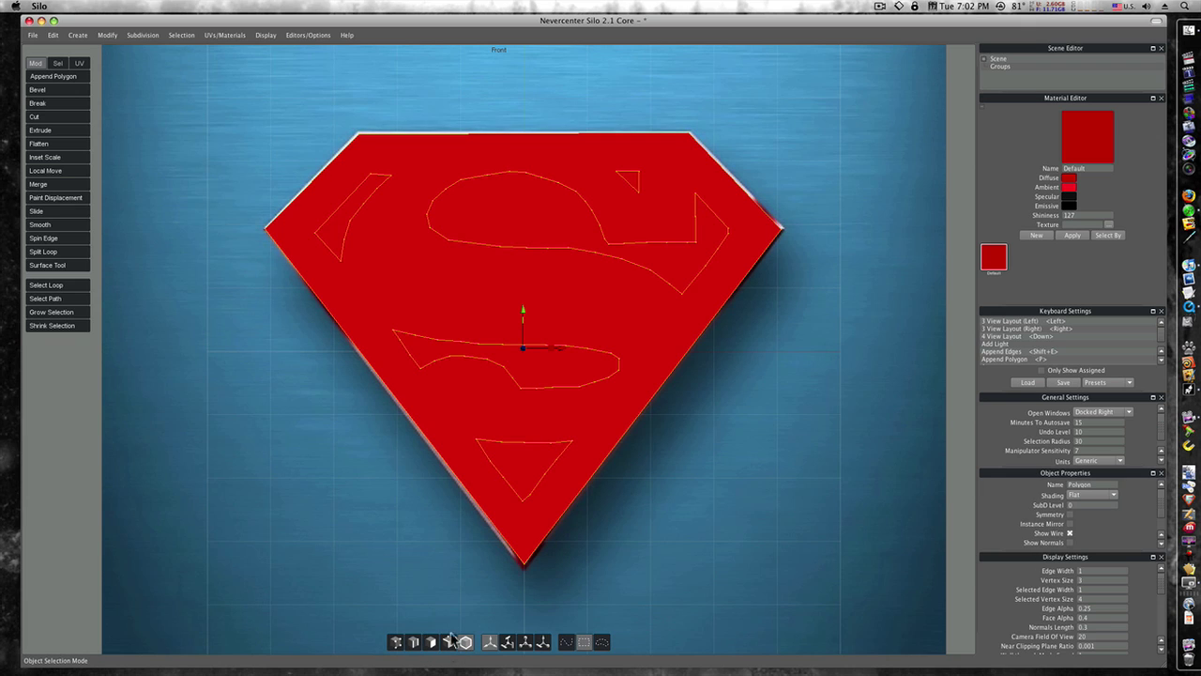
Step: Activate the Universal Manipulator for the shield polygon
click(508, 642)
click(525, 642)
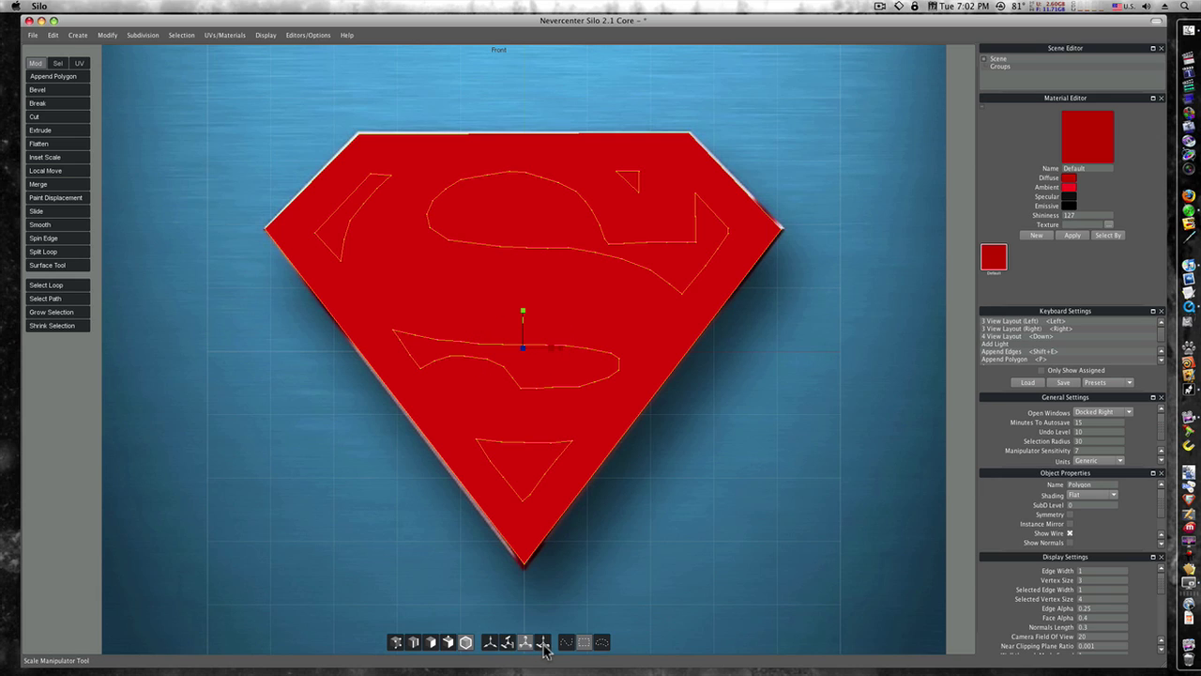
click(542, 642)
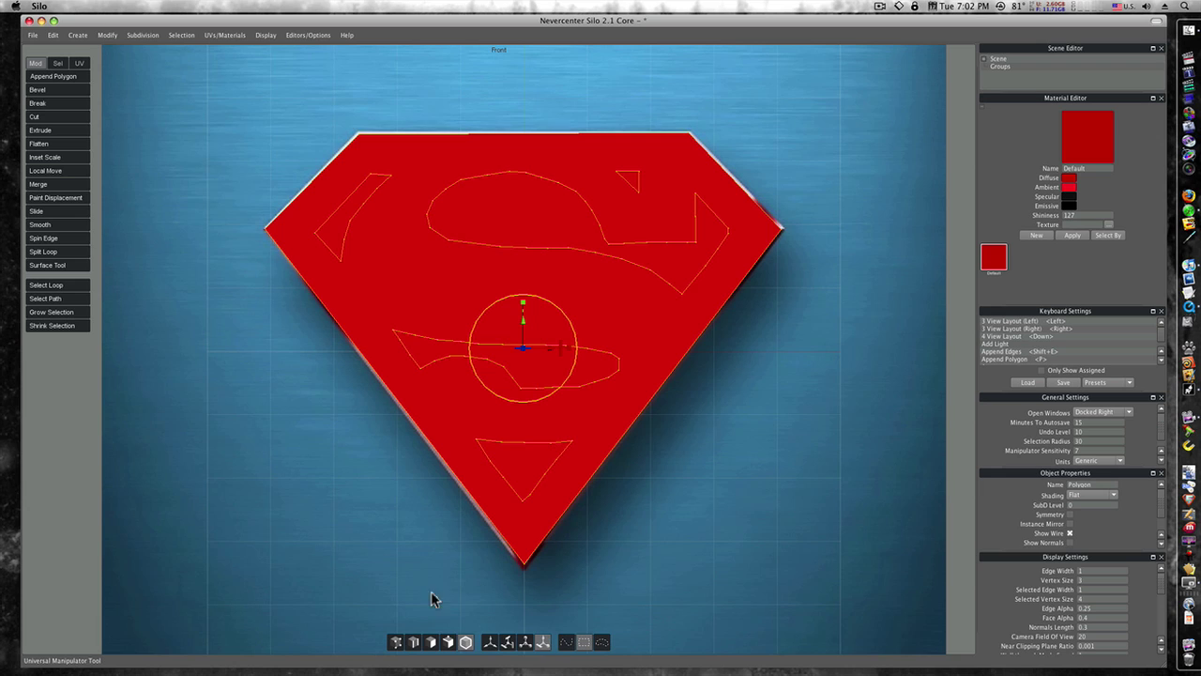
Step: Delete the five faces enclosed by the cut outlines so that the shield has openings for the yellow emblem shapes
click(430, 642)
click(517, 462)
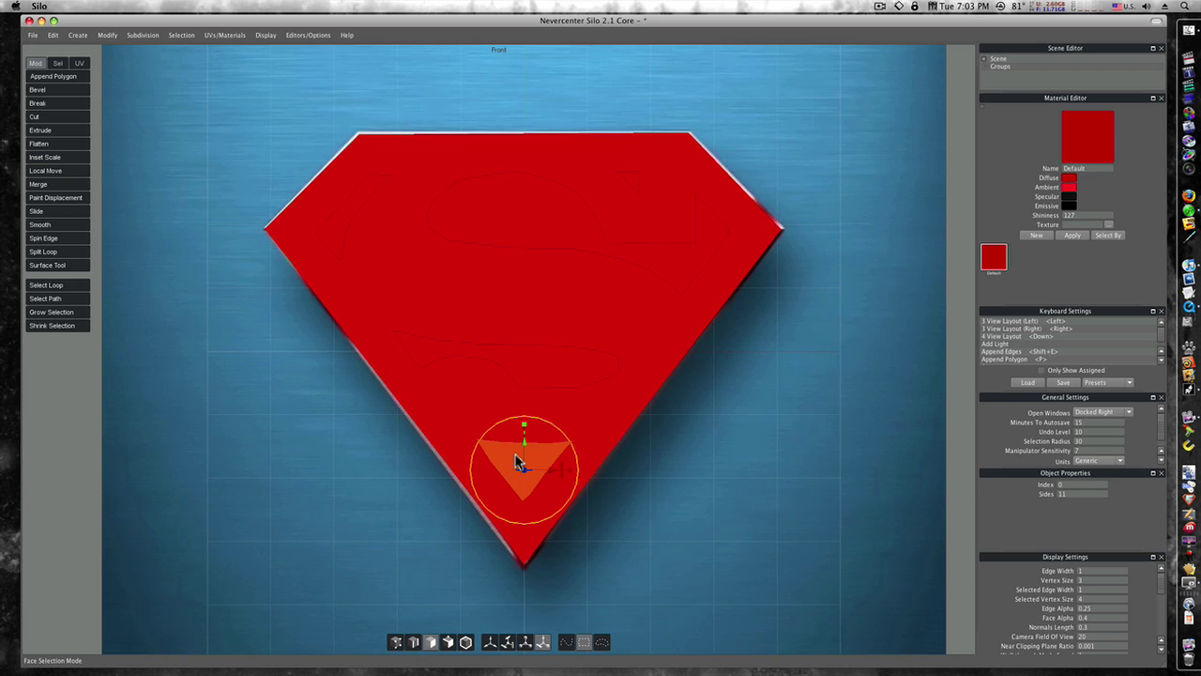
key(Delete)
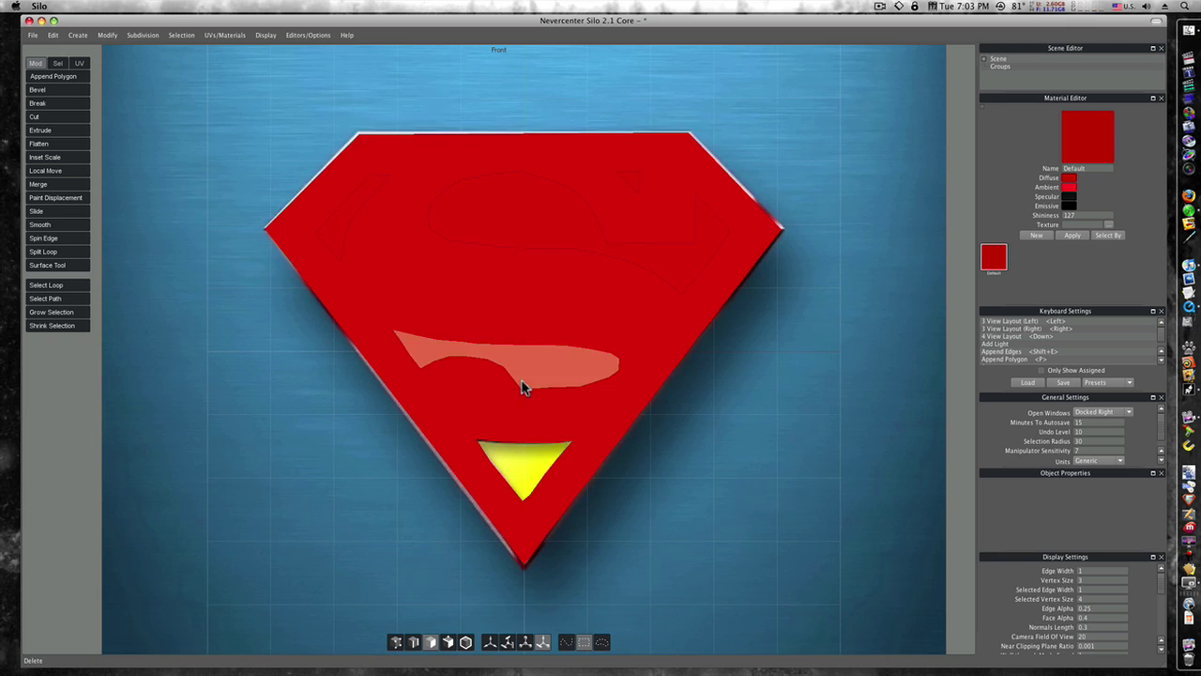
click(523, 383)
key(Delete)
click(574, 242)
key(Delete)
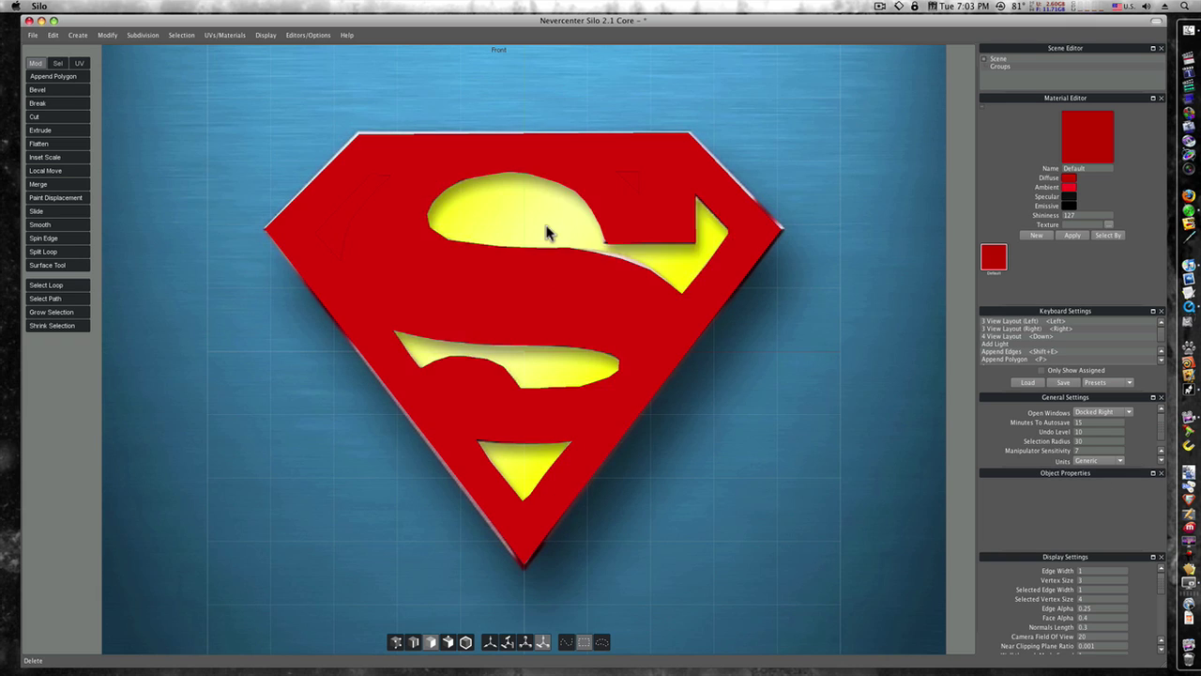
click(636, 184)
key(Delete)
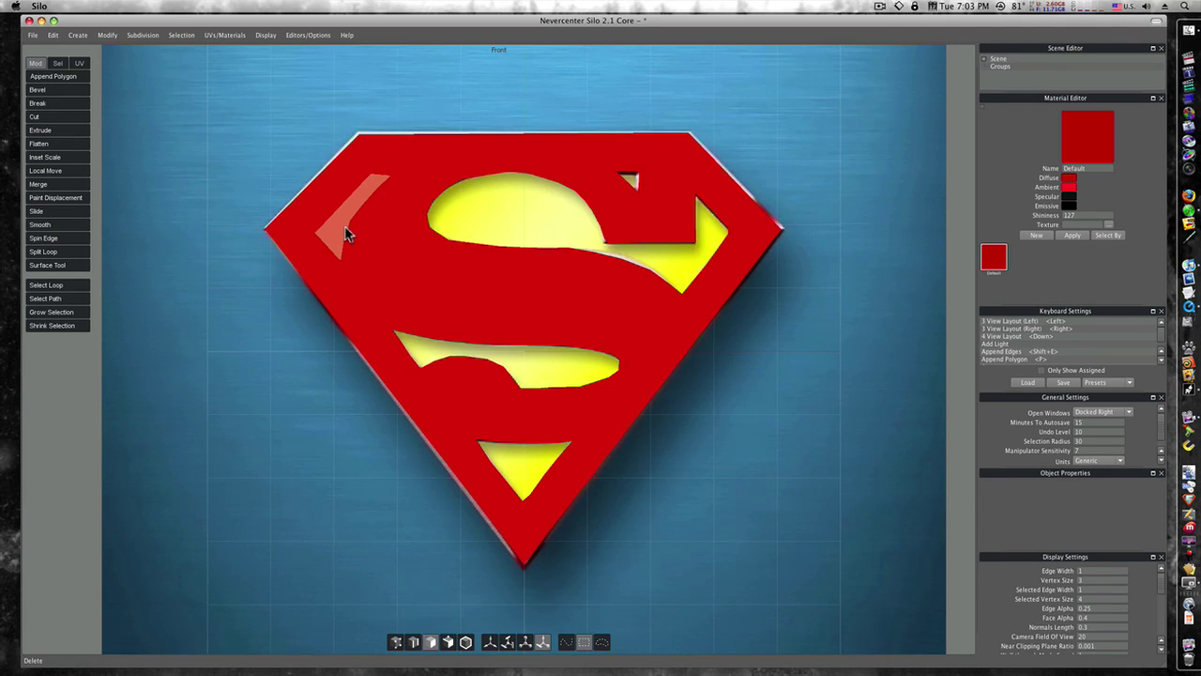
click(338, 235)
key(Delete)
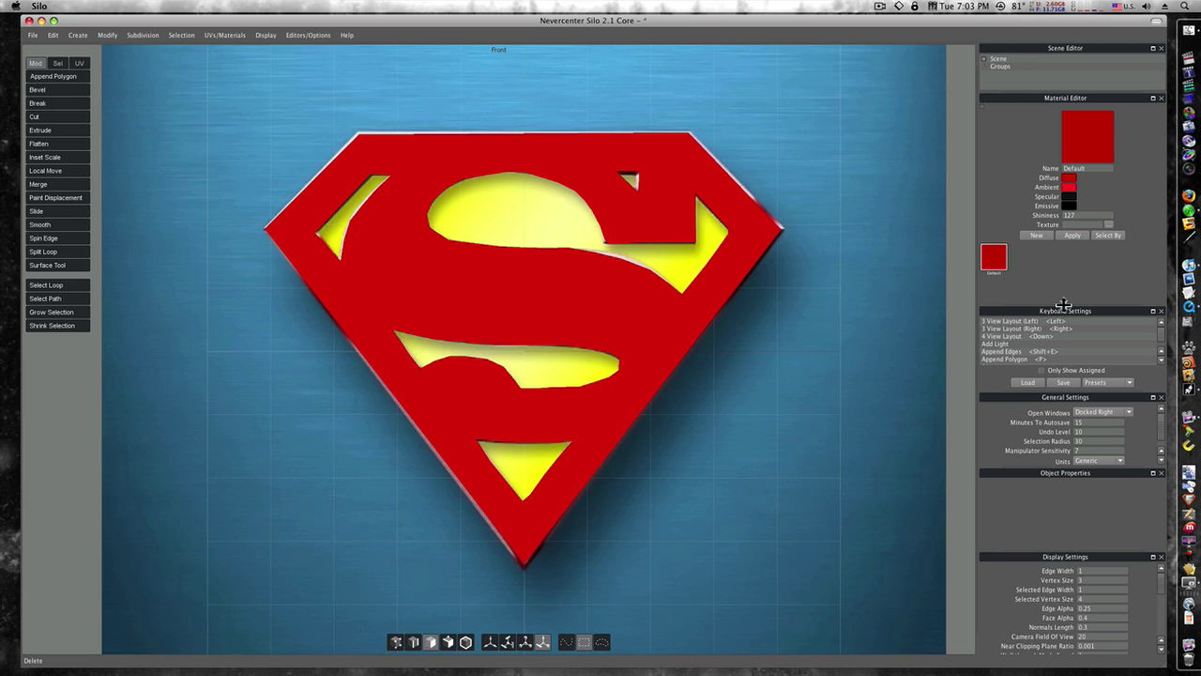
Step: Switch to vertex selection mode and apply a newly created default grey material to the shield
click(395, 642)
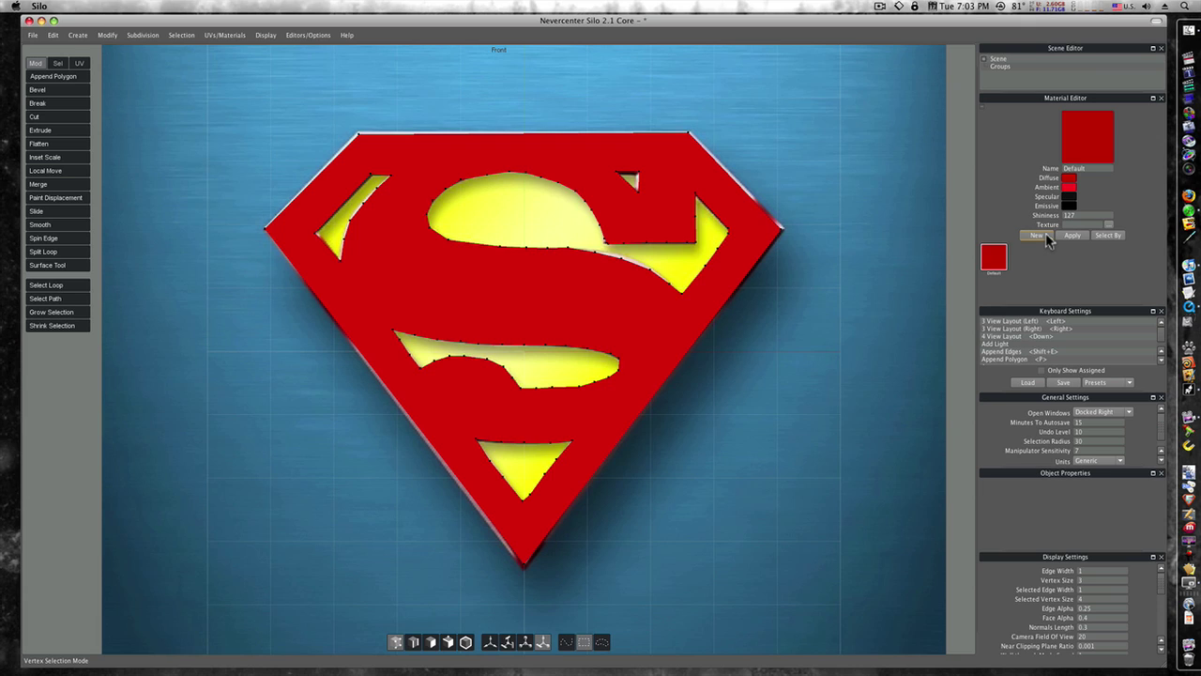
click(1047, 236)
click(1072, 235)
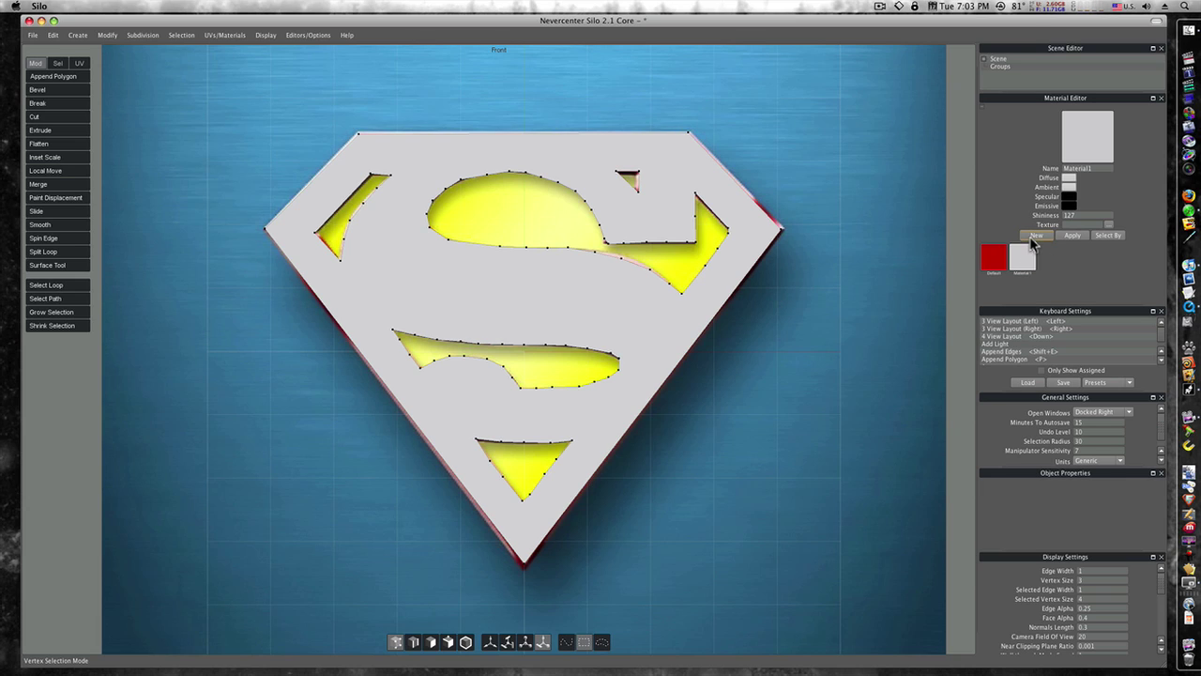
Step: Create a second new material, set its diffuse color to a pale yellow, and apply it to the shield
click(1038, 236)
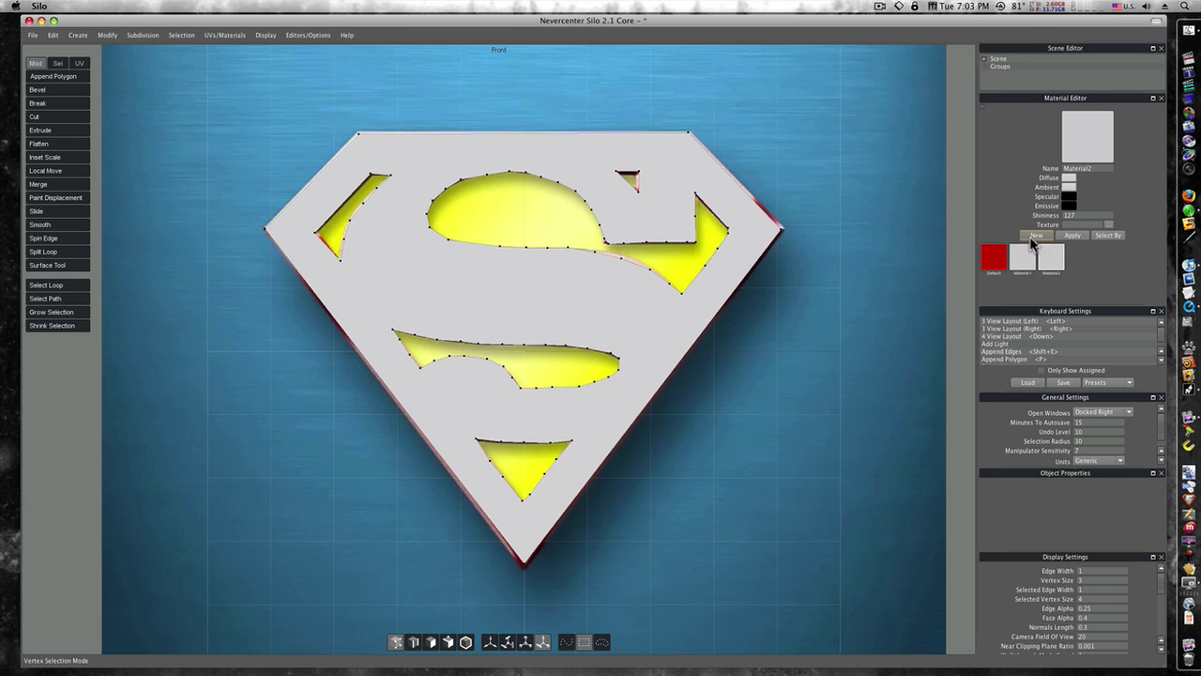
click(1071, 178)
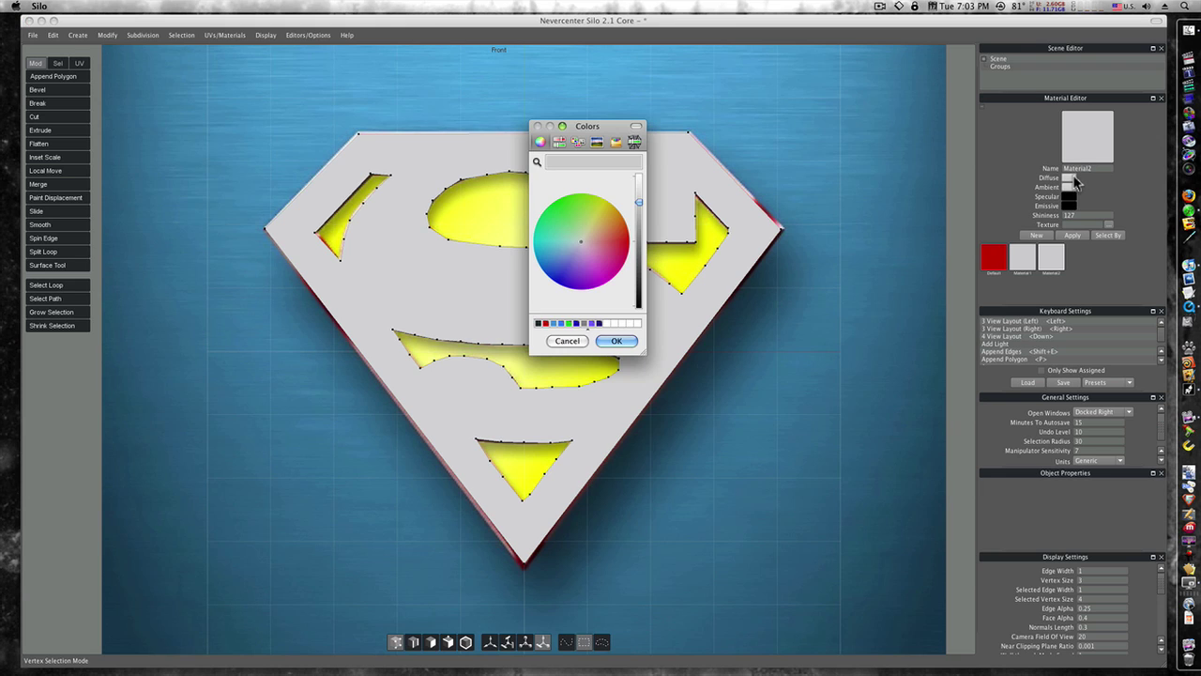
click(592, 228)
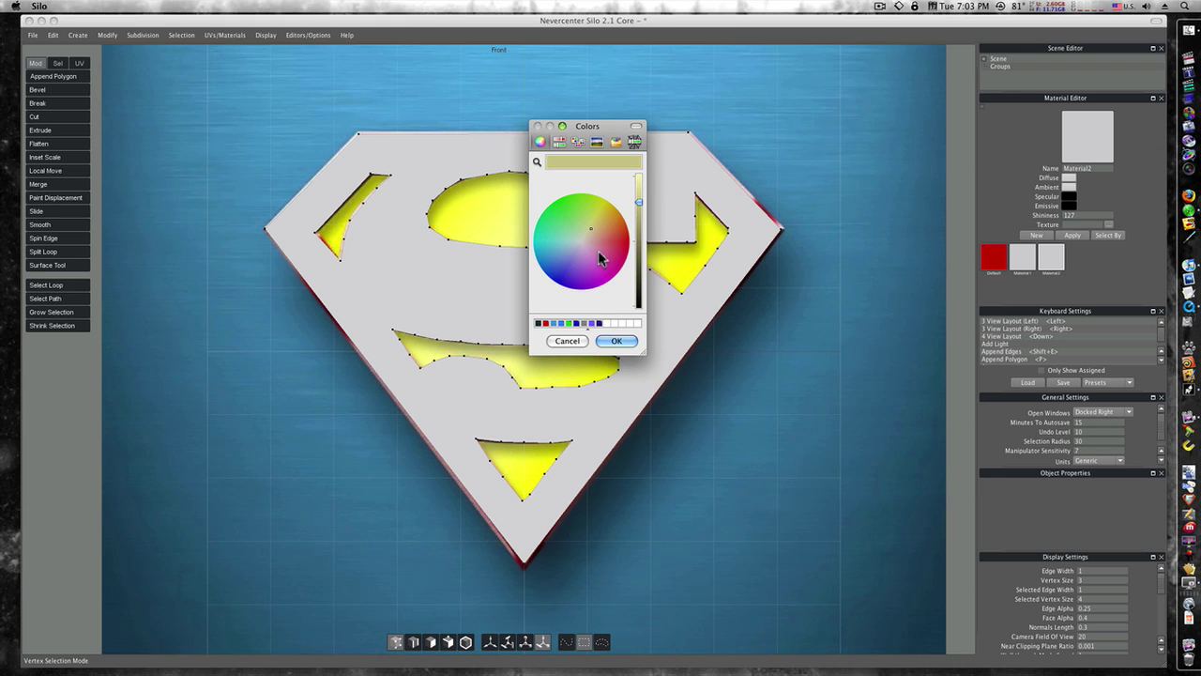
click(623, 343)
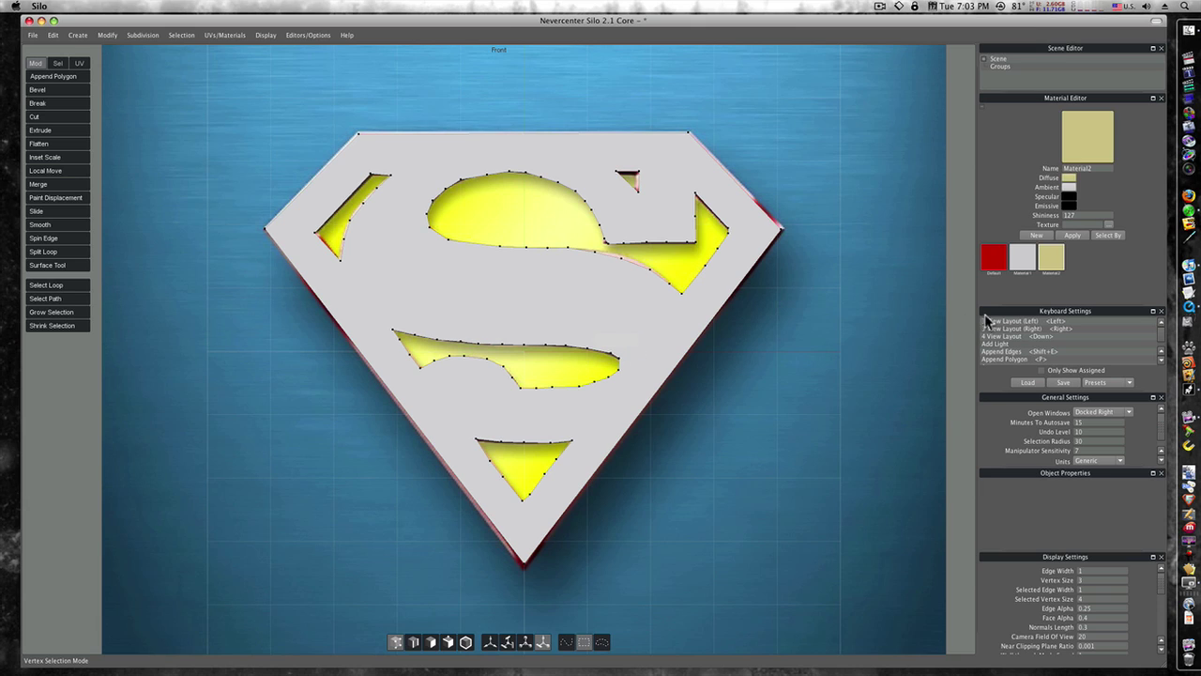
click(1075, 237)
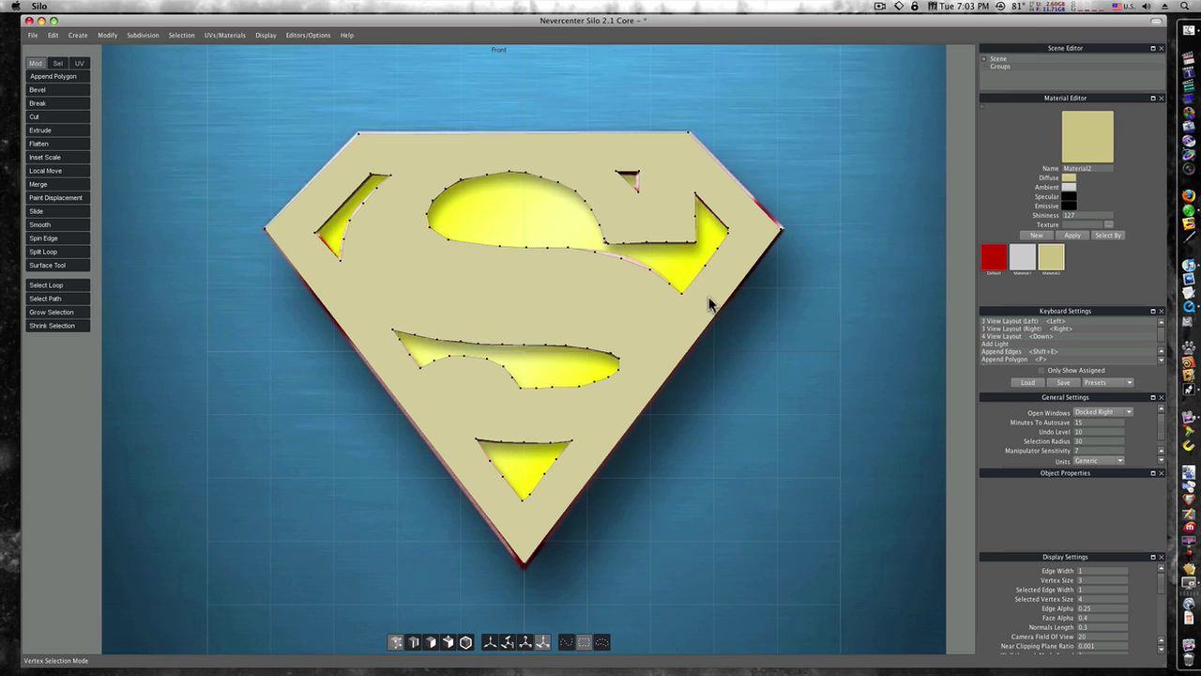
Step: Reposition the vertices along the lower-right curve of the large upper opening to follow the reference image
click(626, 266)
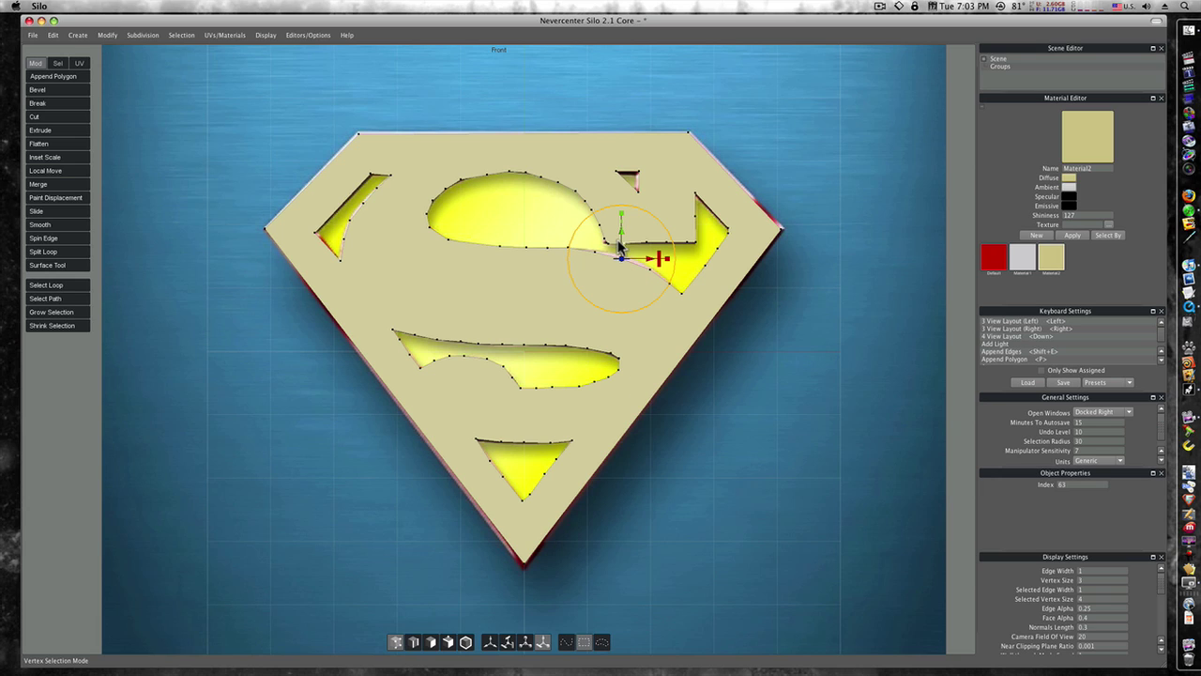
drag(623, 232, 597, 228)
click(598, 250)
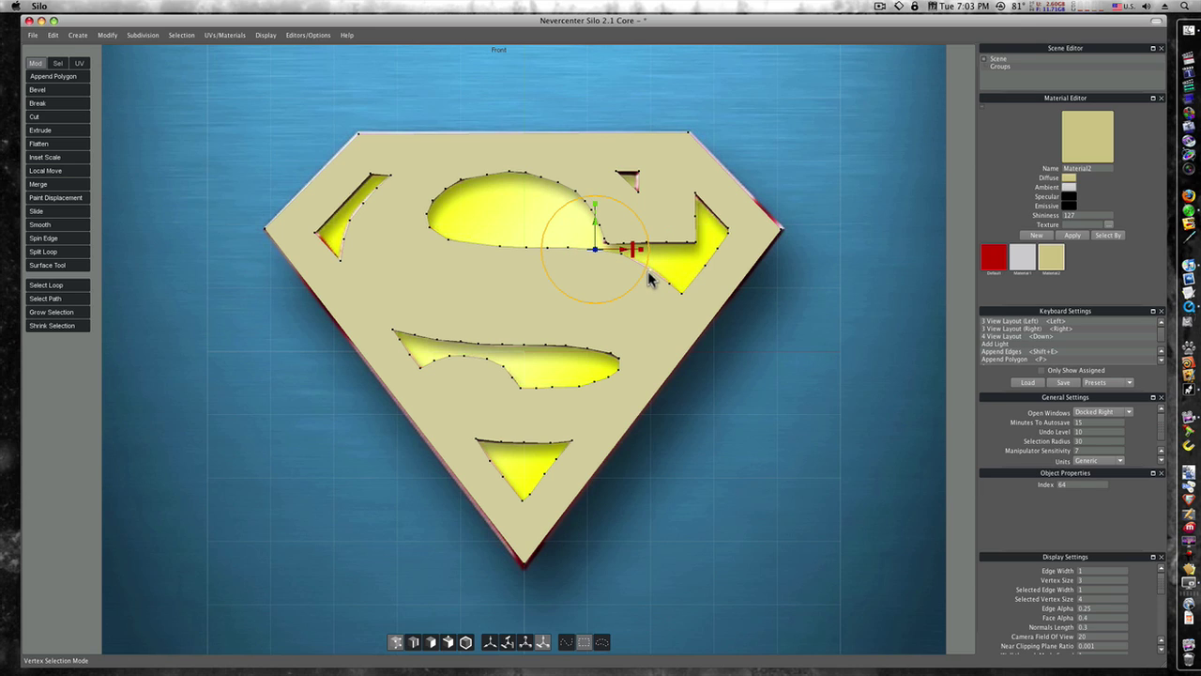
click(649, 272)
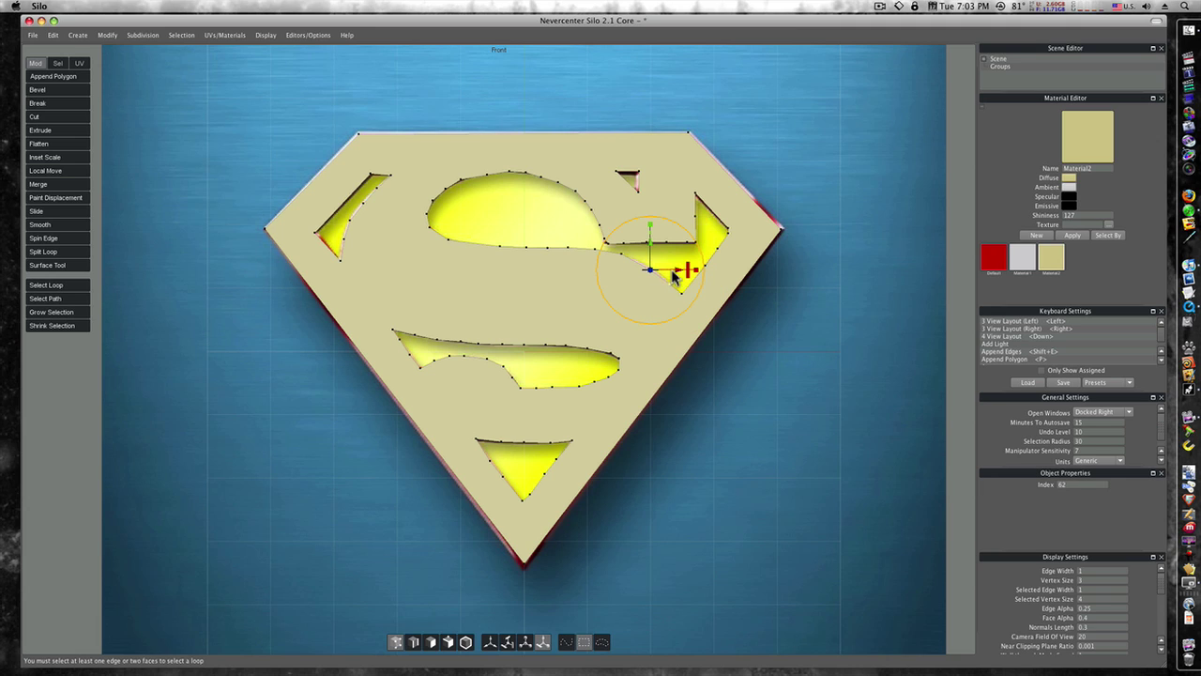
drag(673, 272, 682, 273)
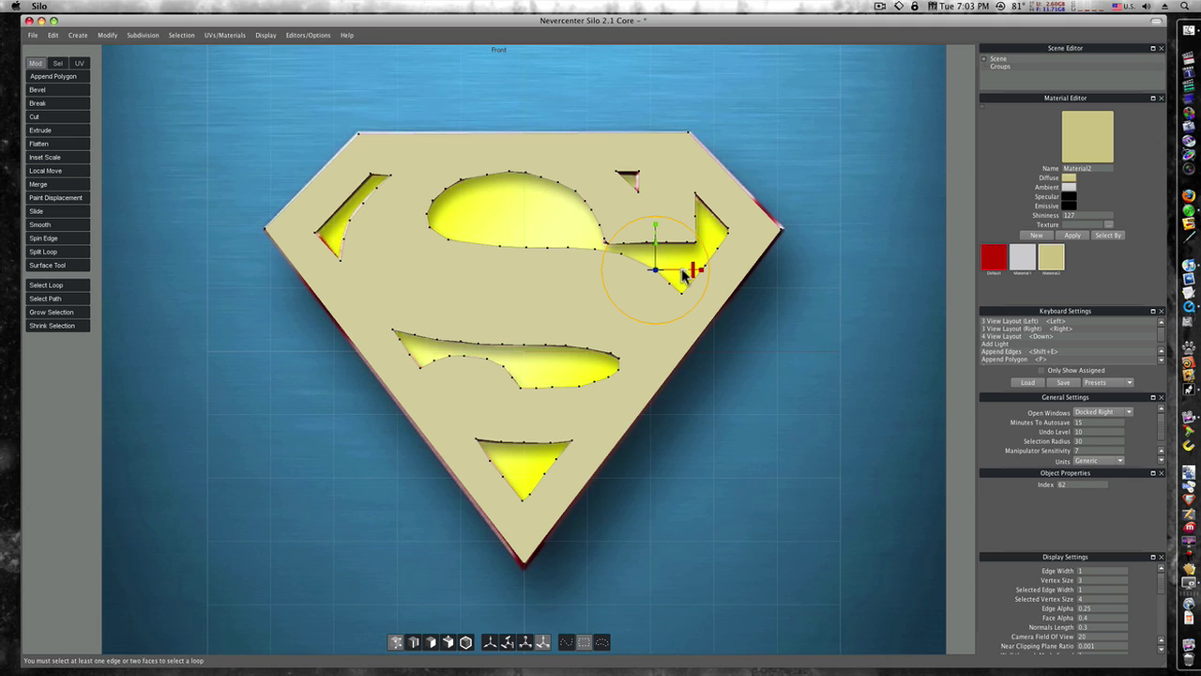
click(672, 283)
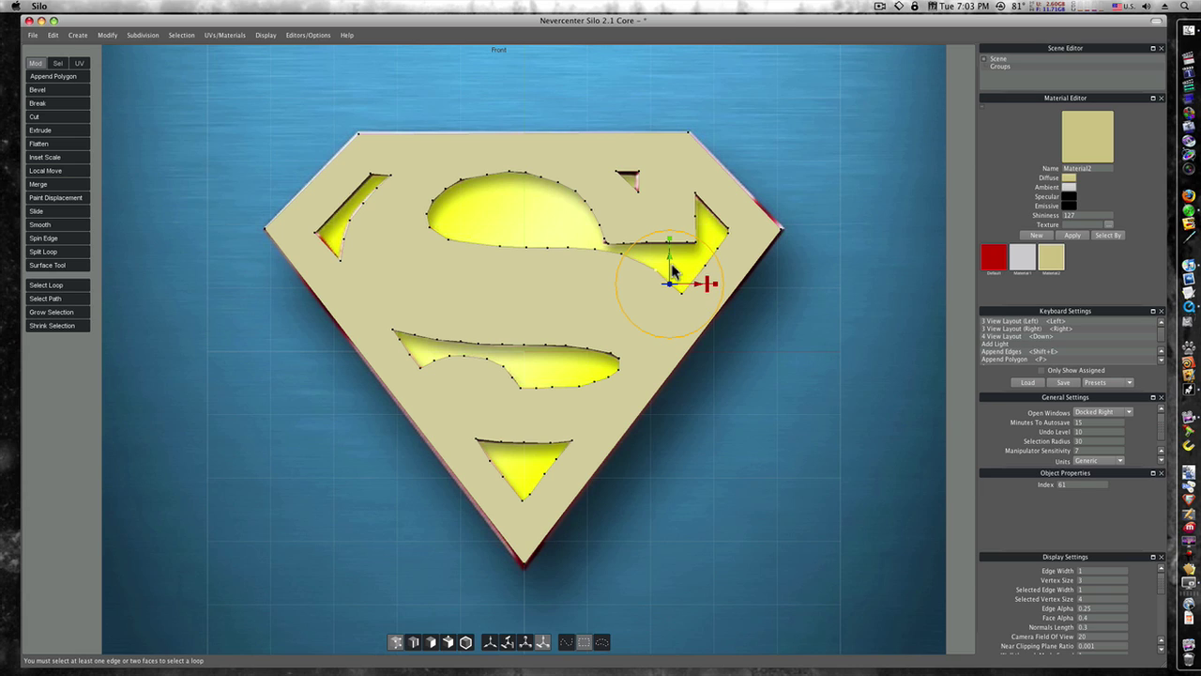
Step: Adjust the outer corner, upper tip and inner edge vertices at the right end of the large upper opening
click(730, 232)
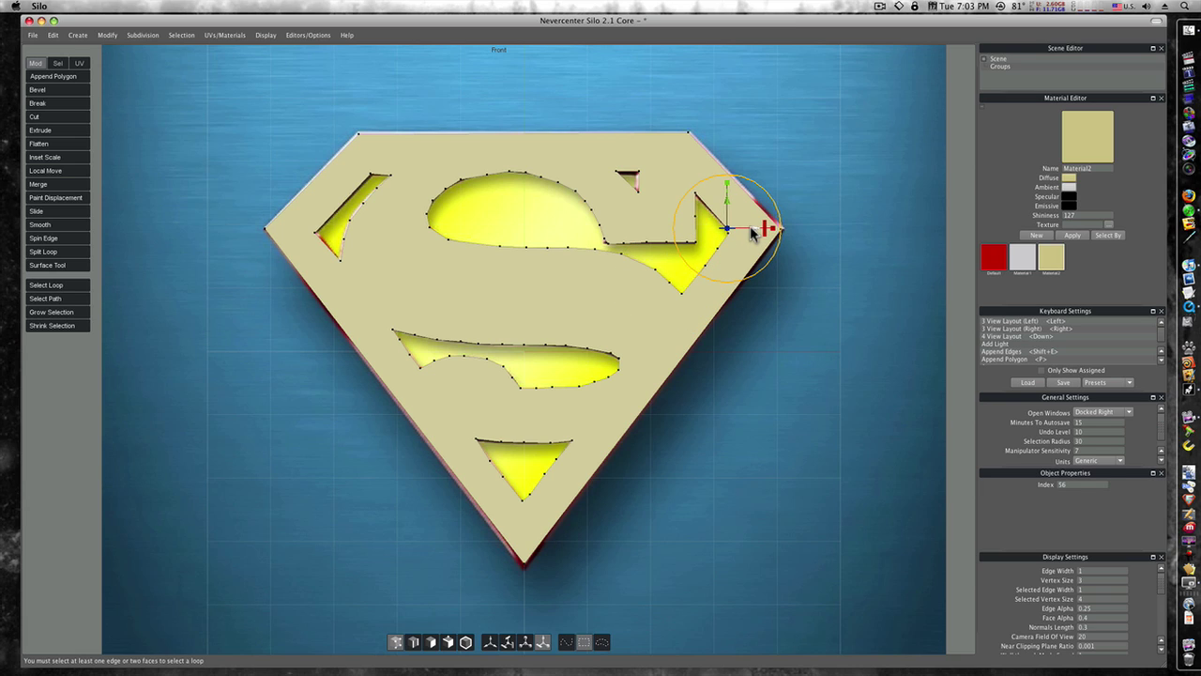
click(696, 193)
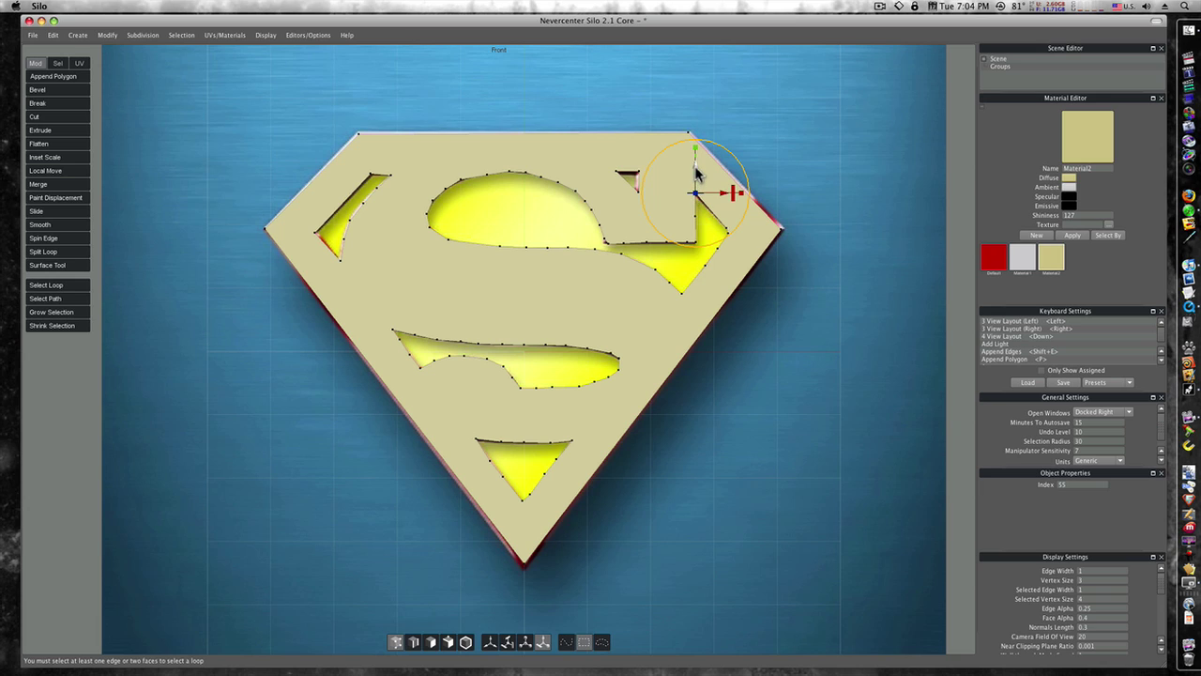
drag(695, 168, 696, 170)
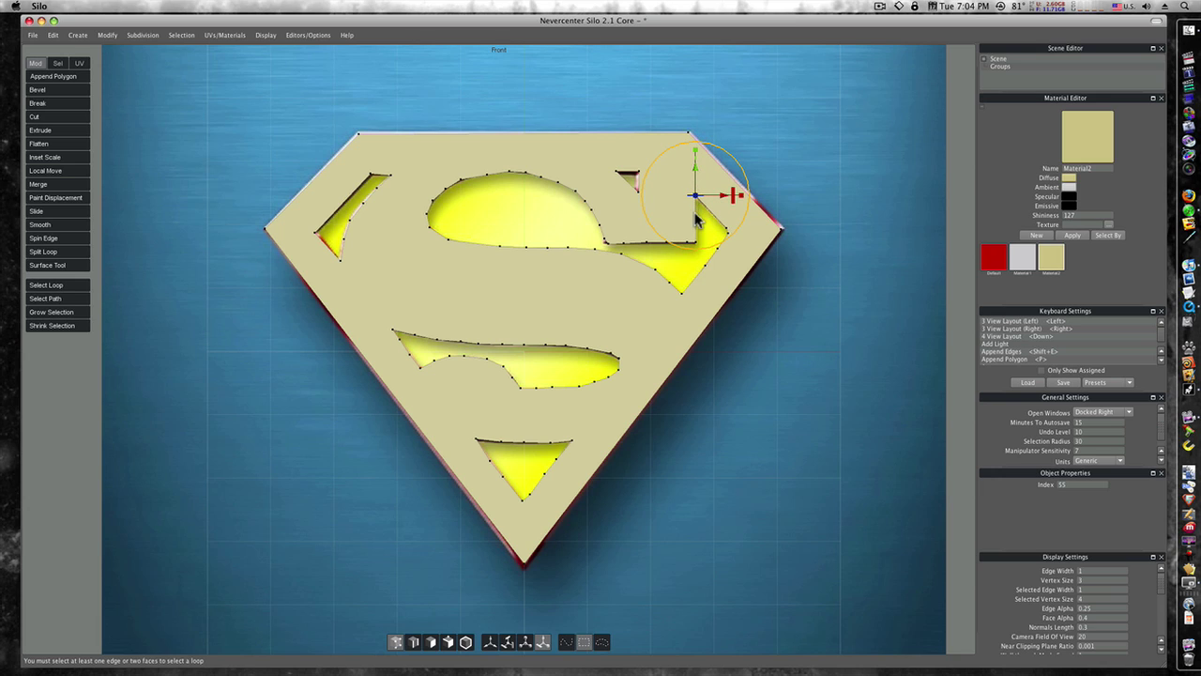
click(696, 220)
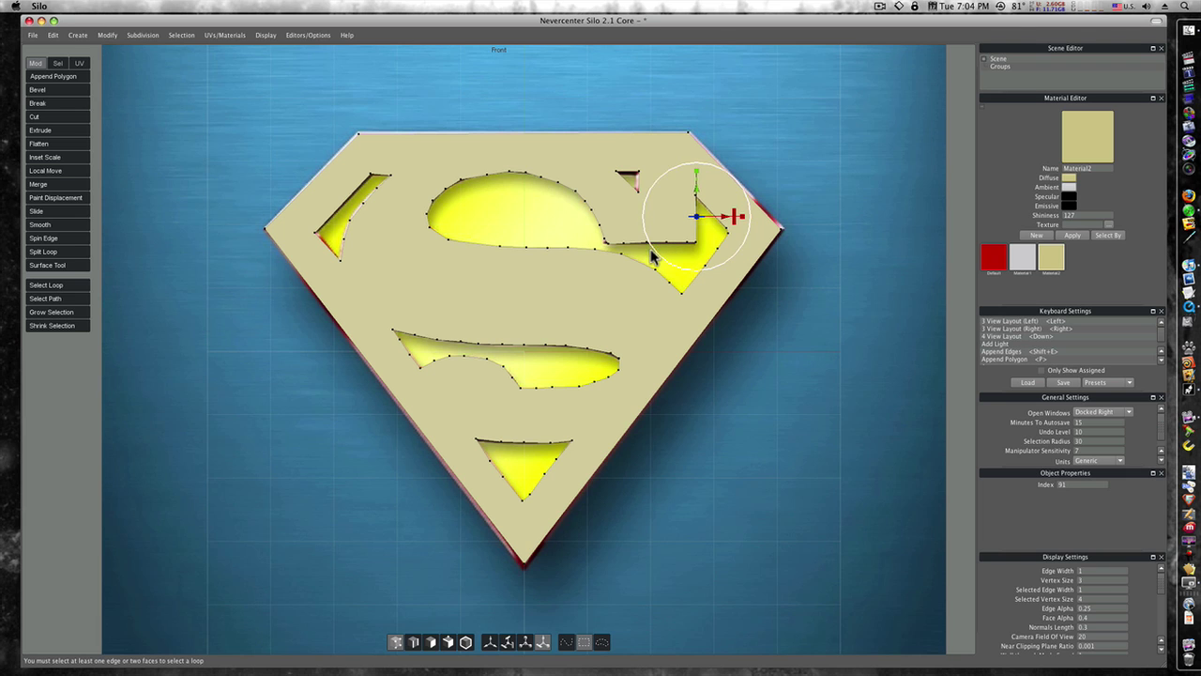
Step: Move the right and bottom corner vertices of the small triangular opening to match the reference image
scroll(598, 279, up, 5)
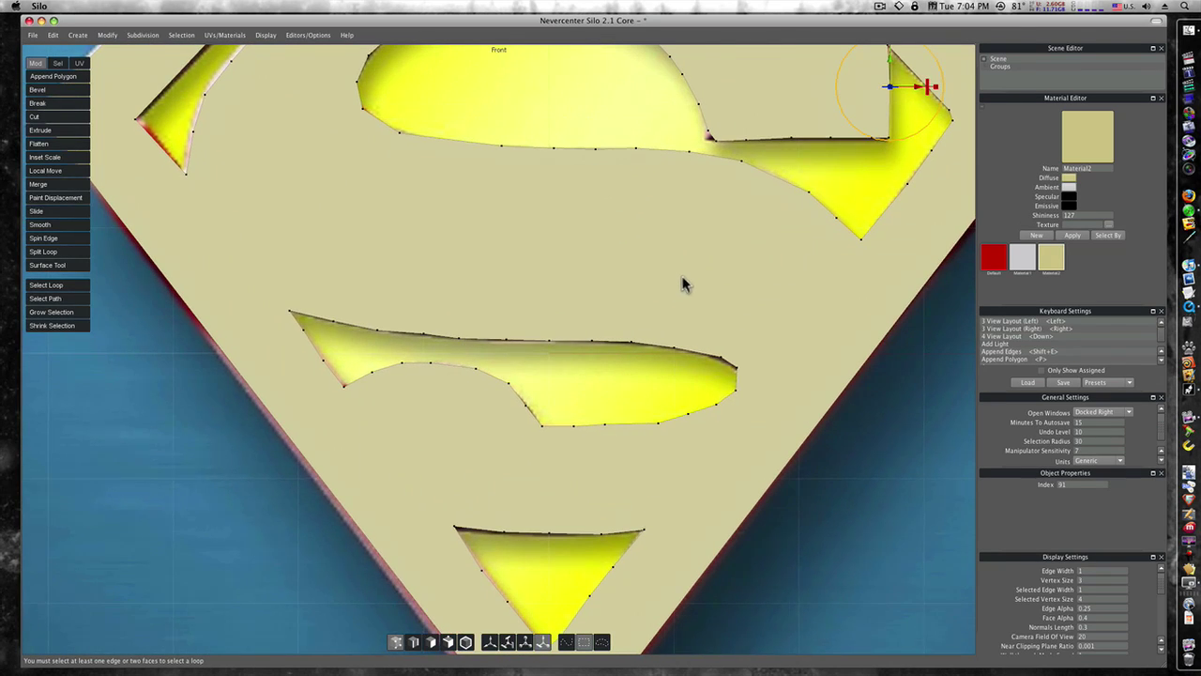
middle_drag(684, 282, 525, 526)
click(615, 291)
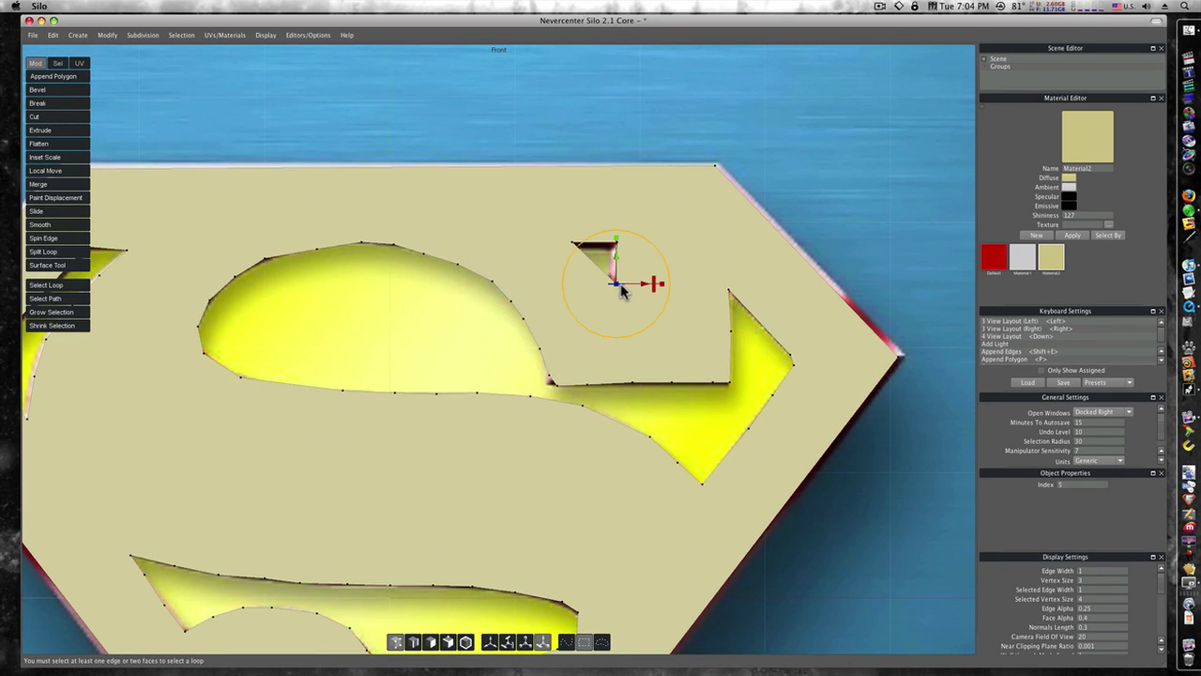
drag(639, 286, 634, 286)
click(616, 246)
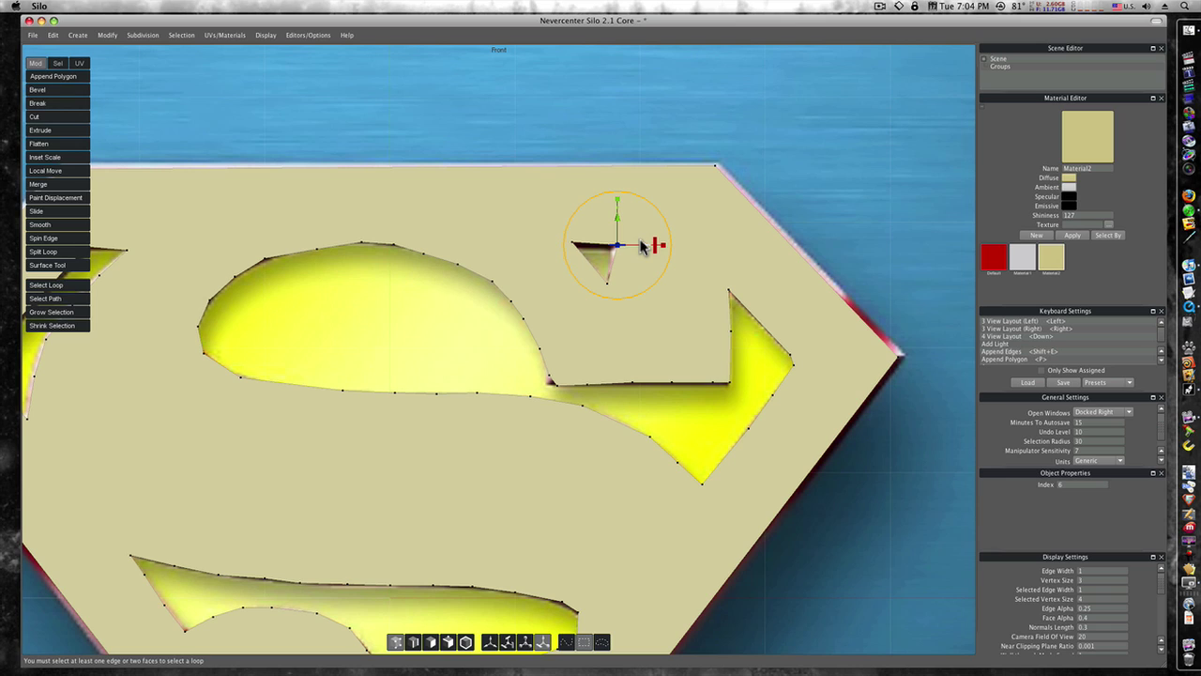
drag(643, 246, 638, 246)
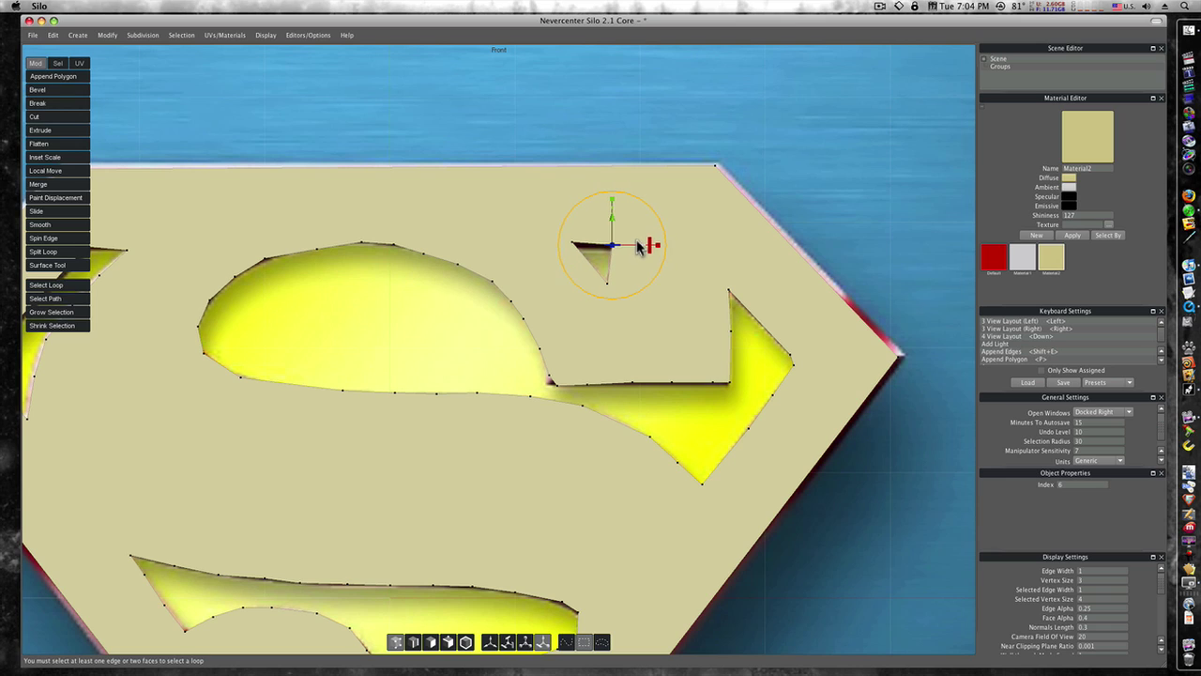
click(606, 284)
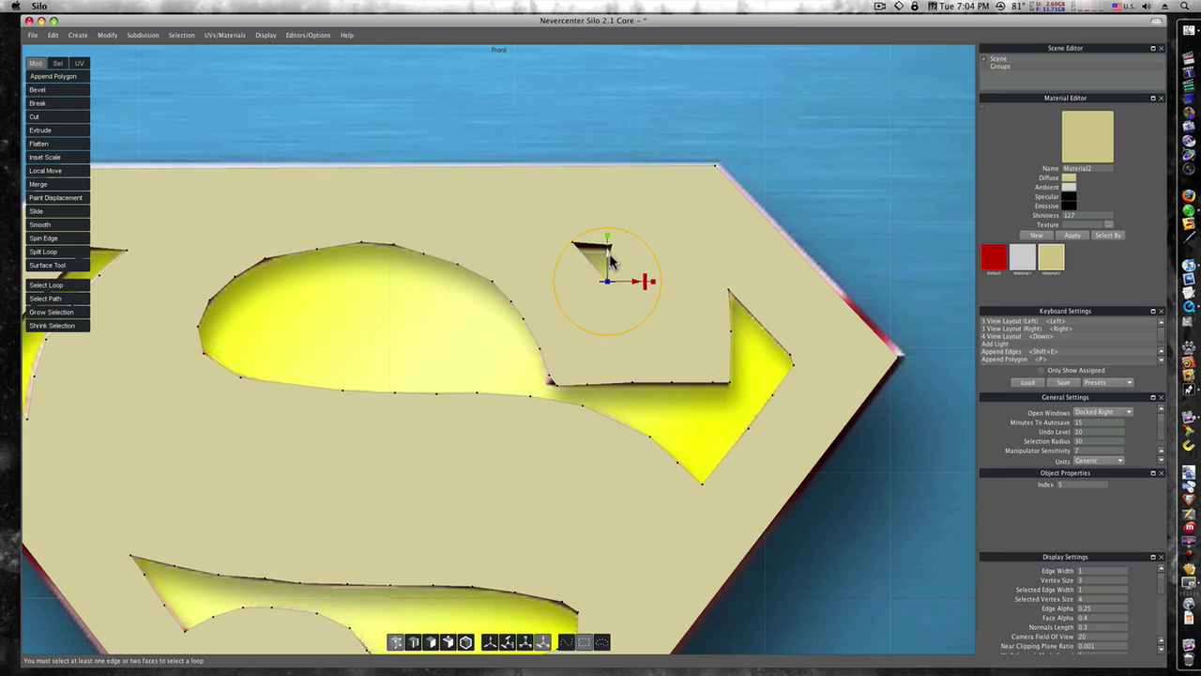
Step: Lower the large opening's upper-right tip vertex and its inner corner vertex beside the S to match the reference edges
click(728, 292)
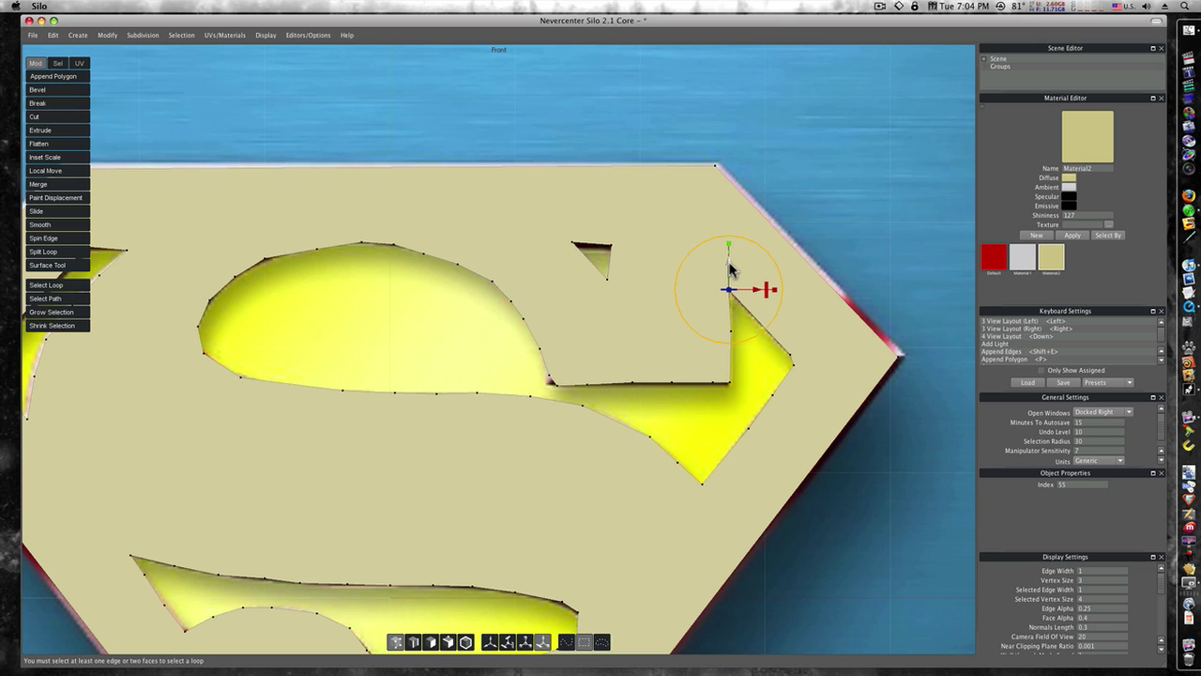
drag(730, 266, 730, 268)
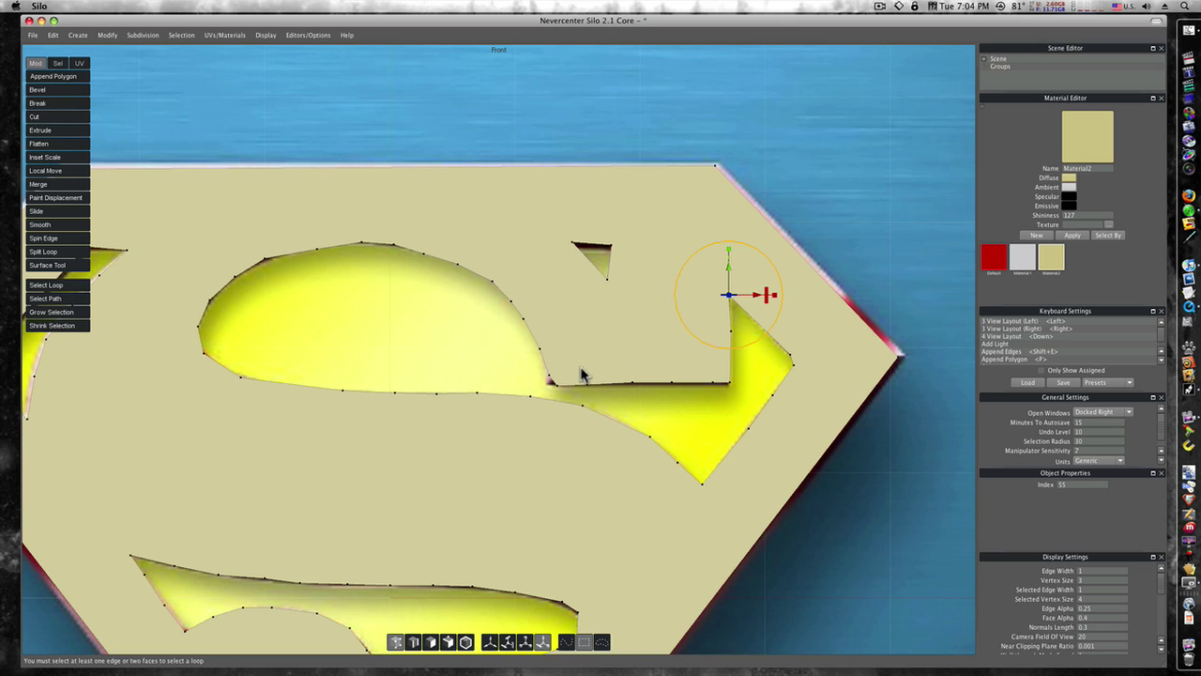
click(552, 381)
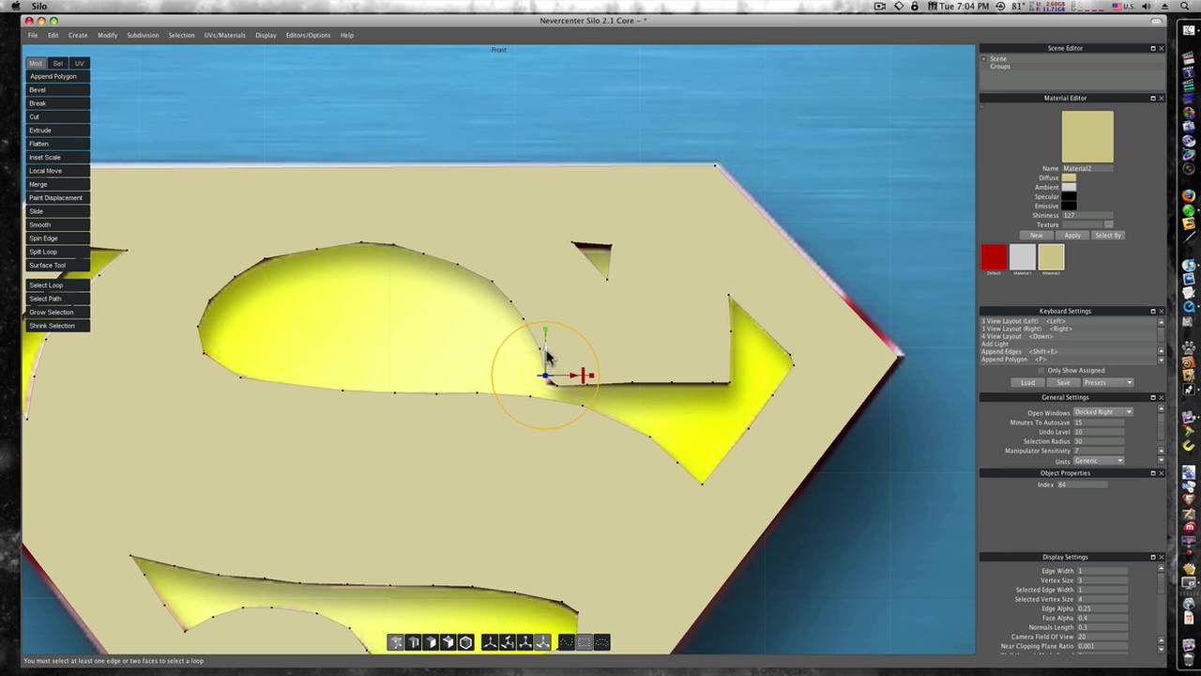
drag(547, 355, 549, 362)
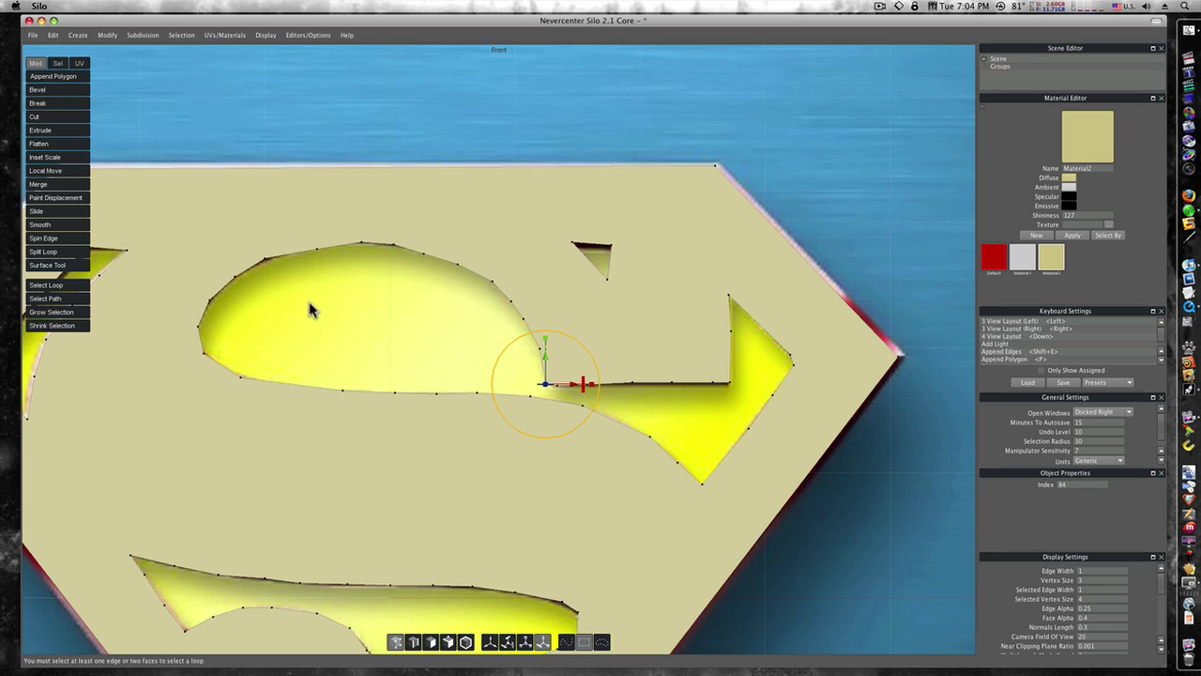
Step: Adjust the vertices along the upper-left curve and crest of the large upper opening to match the reference image
click(267, 262)
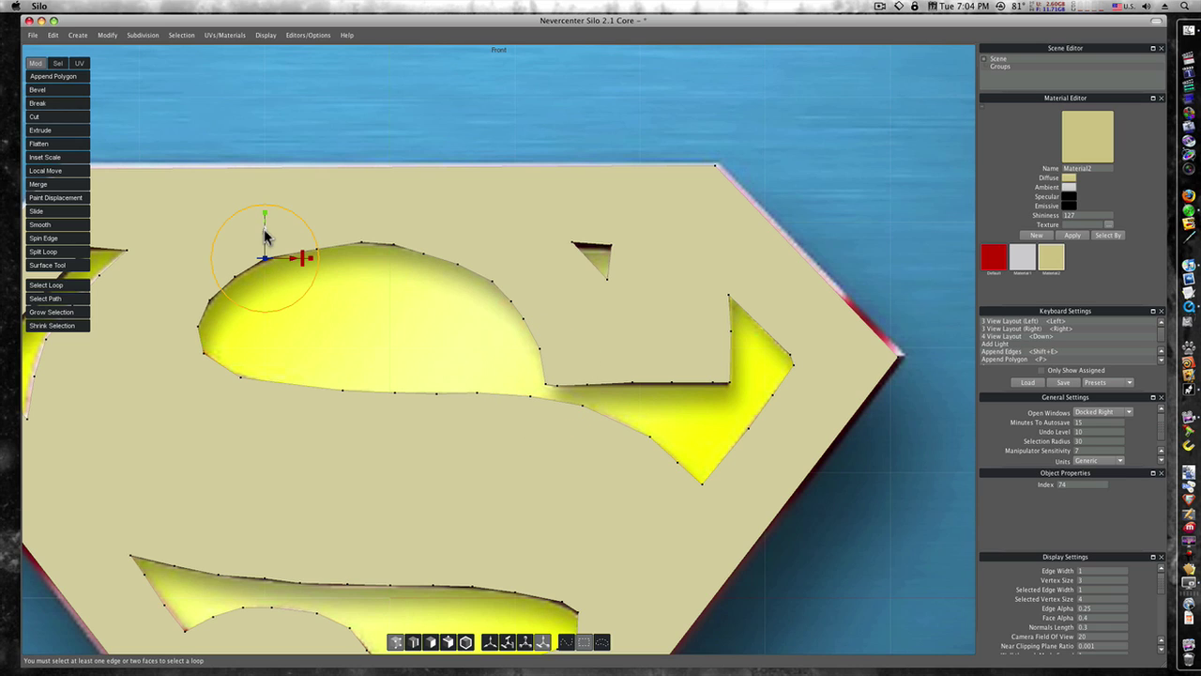
click(362, 245)
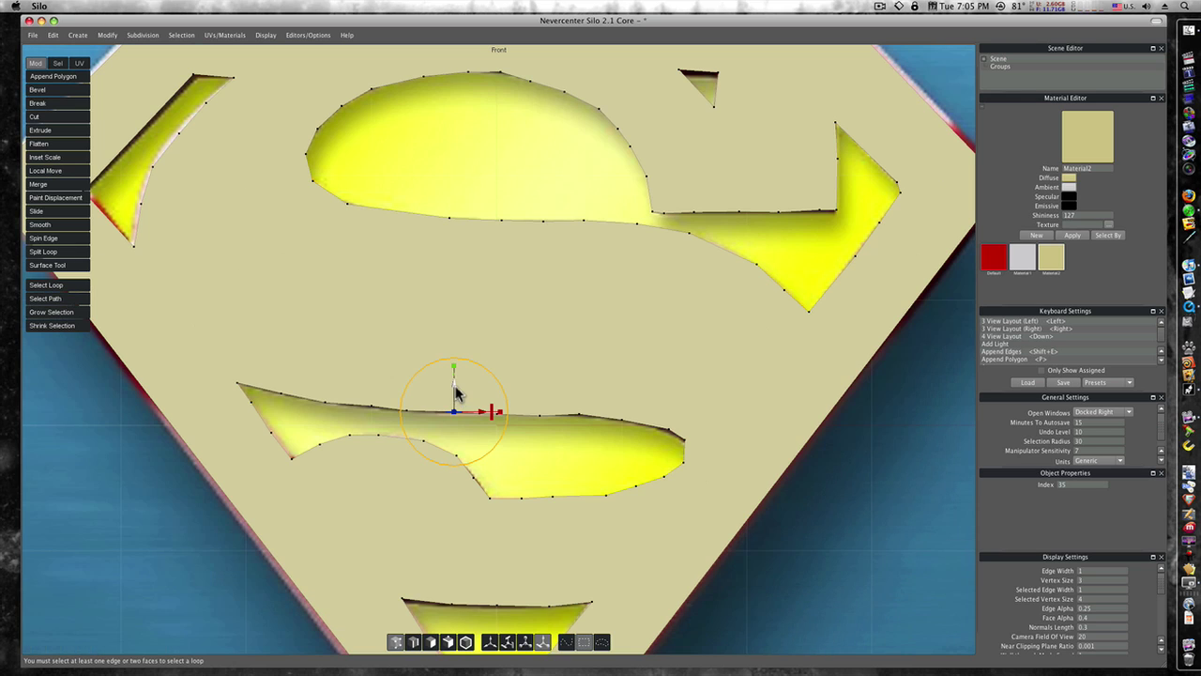
Step: Reposition the vertices along the left half of the lower opening's top edge to follow the reference curve
click(416, 406)
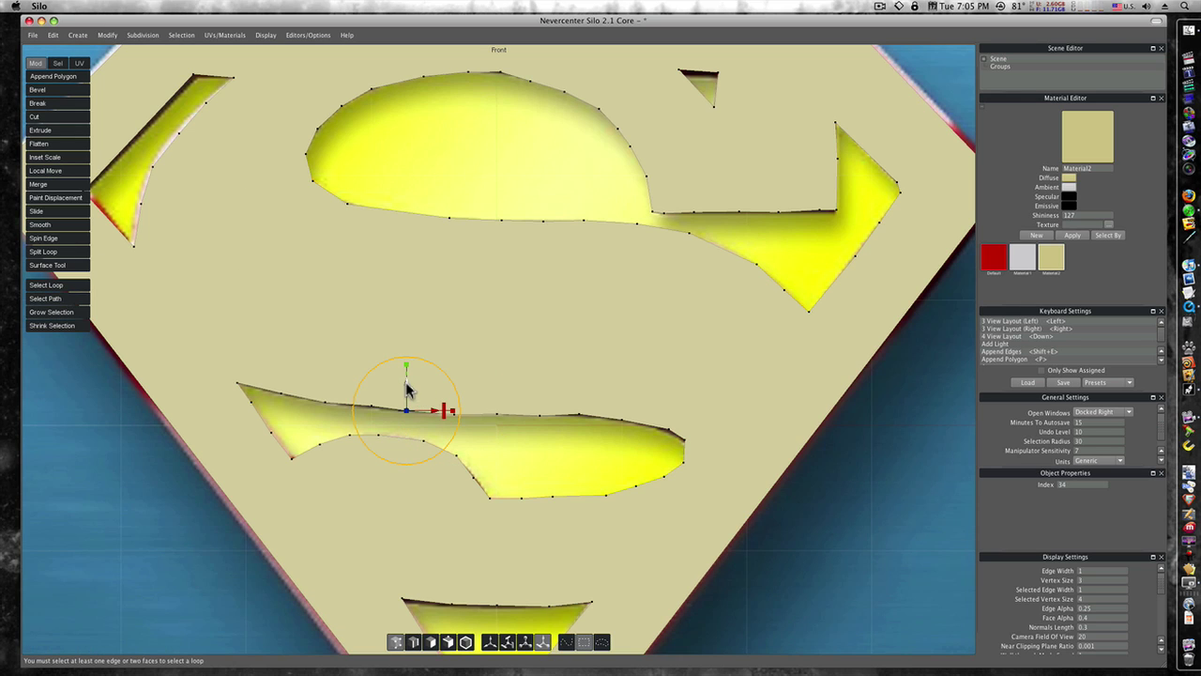
click(375, 391)
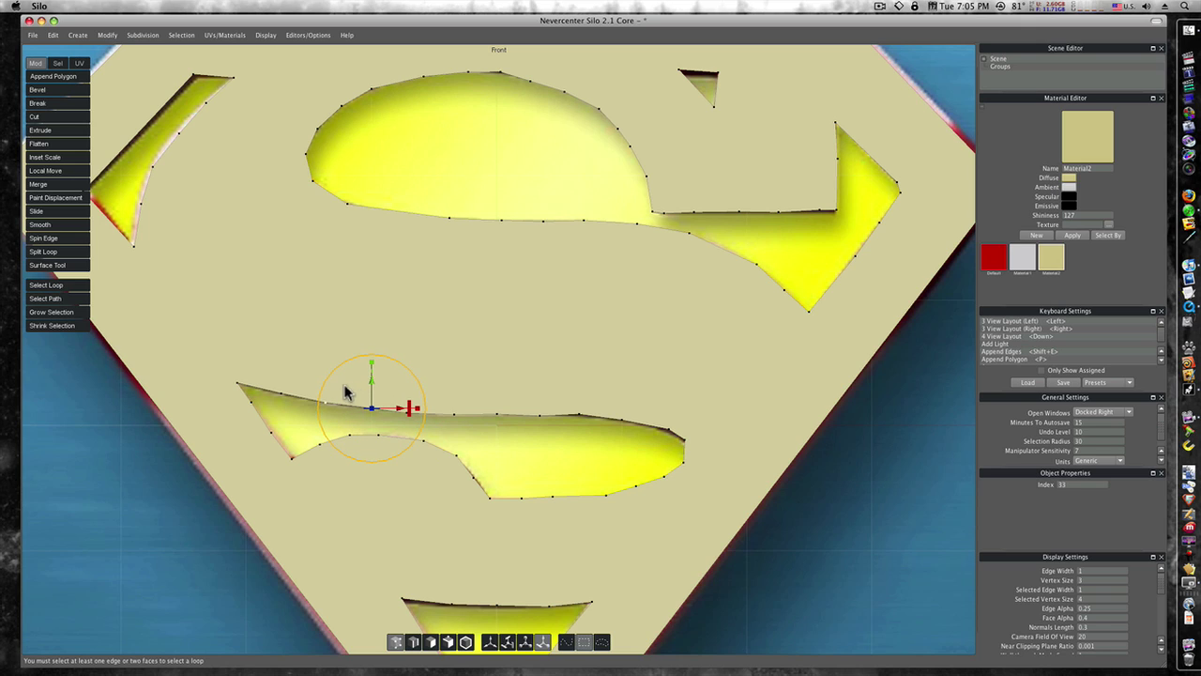
click(338, 383)
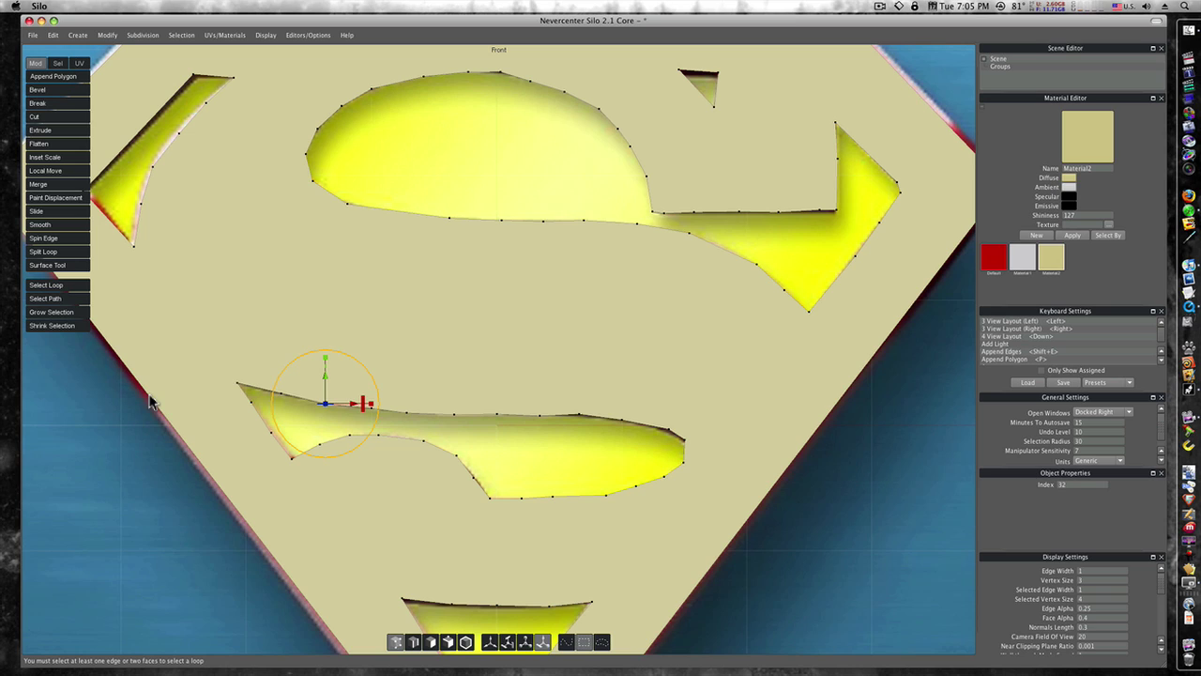
click(283, 387)
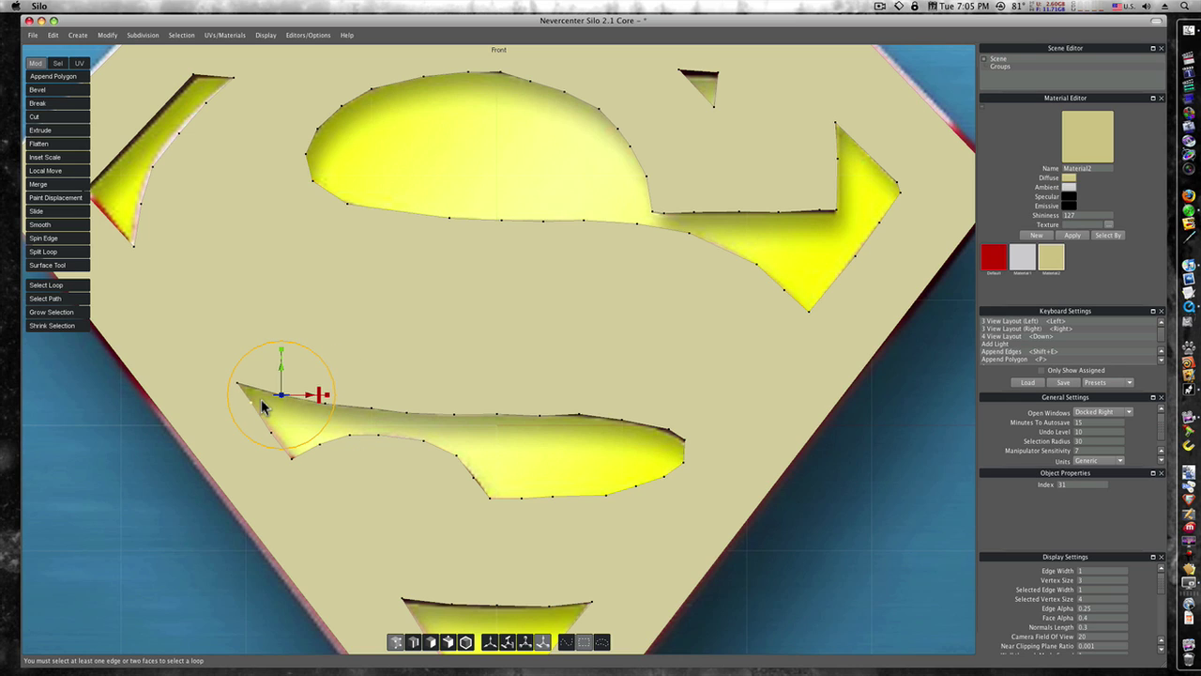
Step: Align the side vertices and bottom corner vertex at the pointed left end of the lower opening with the reference
click(264, 403)
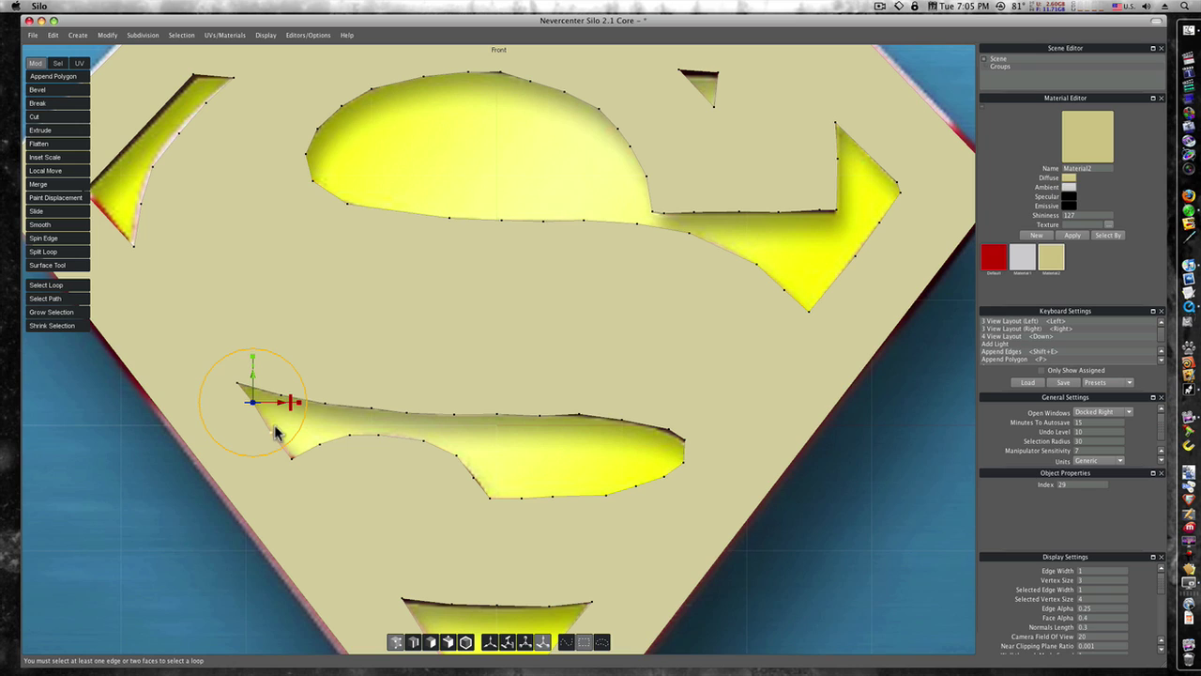
click(279, 431)
drag(294, 433, 302, 433)
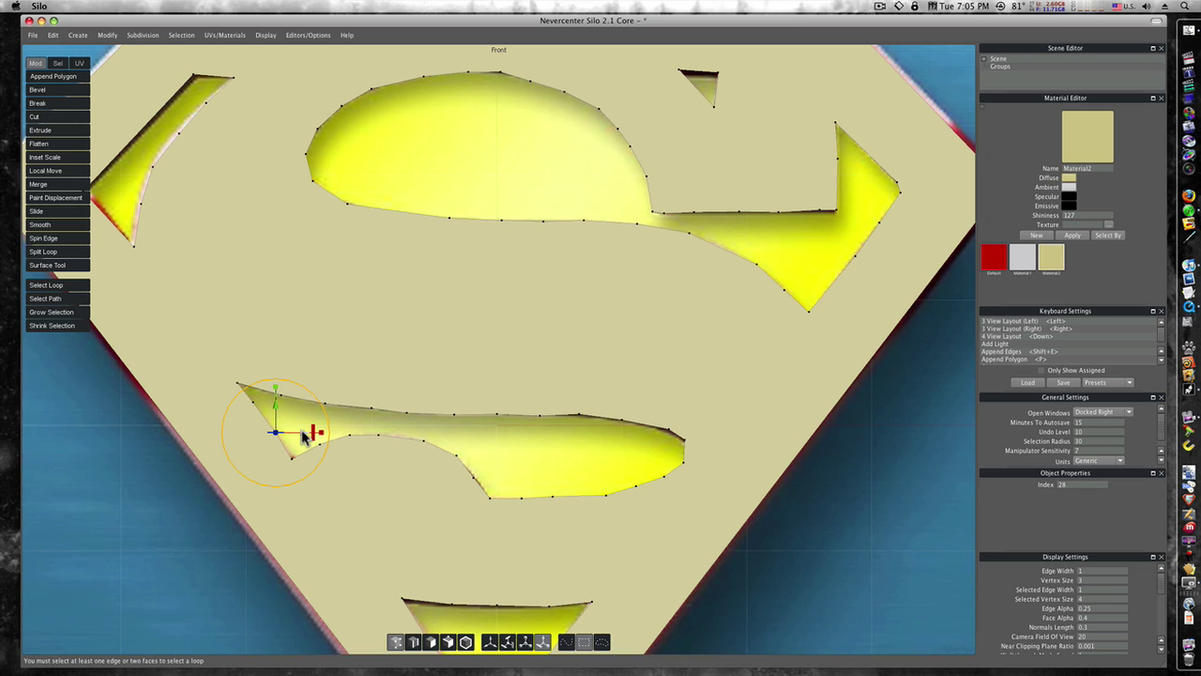
click(293, 454)
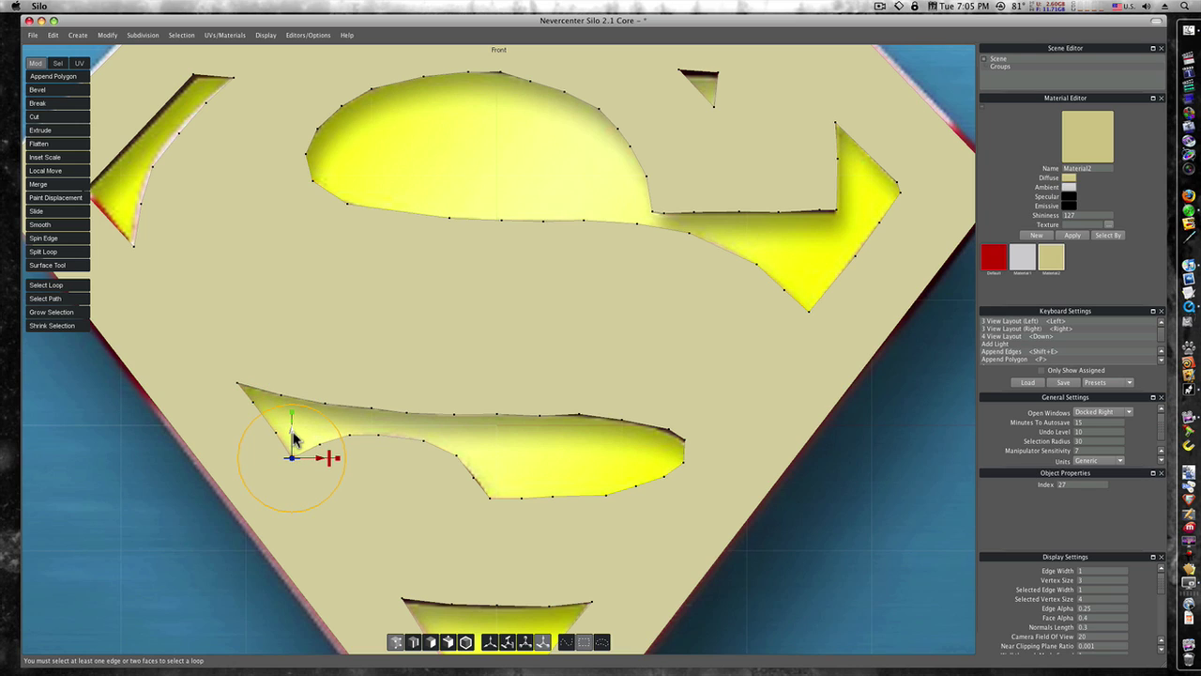
Step: Raise the arch vertex and adjust the inner-curve and bottom-edge vertices along the lower opening's underside to match the reference
click(390, 433)
drag(382, 413, 382, 411)
click(474, 475)
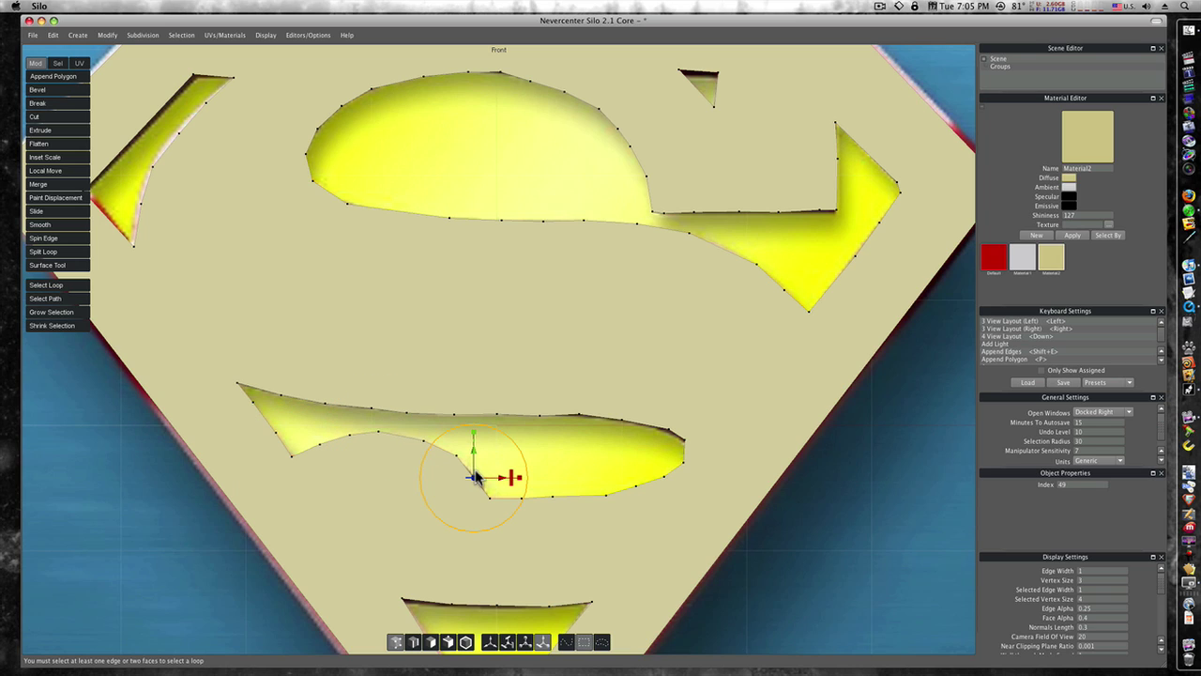
drag(504, 481, 507, 483)
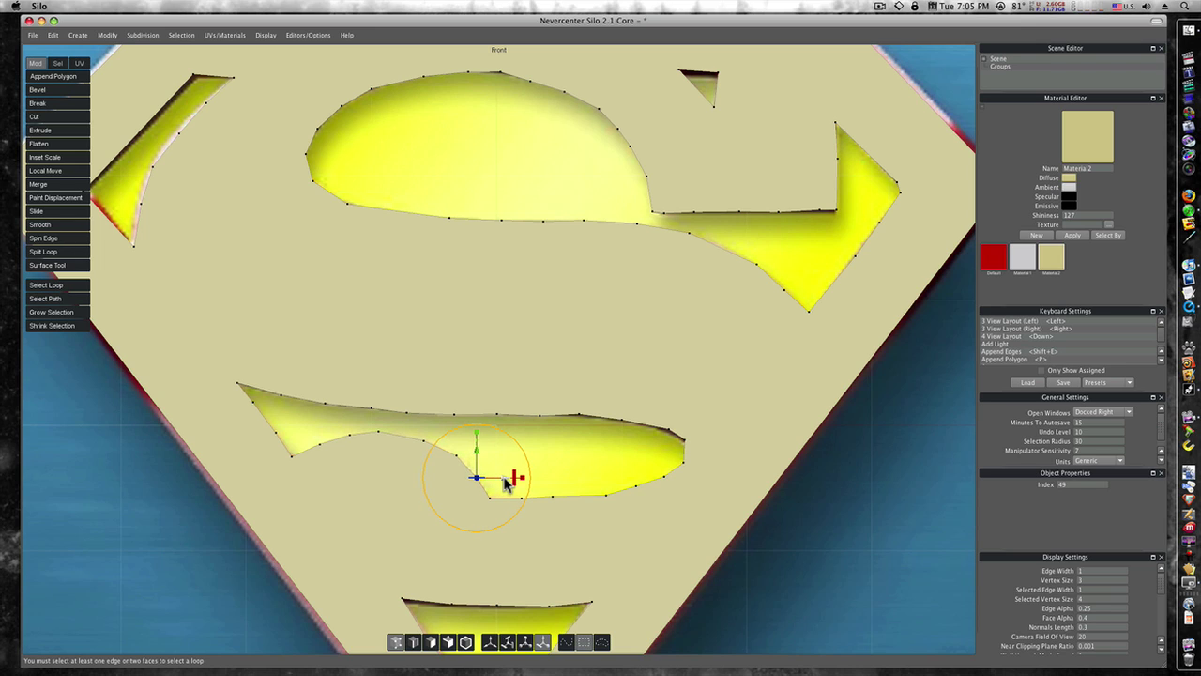
click(563, 496)
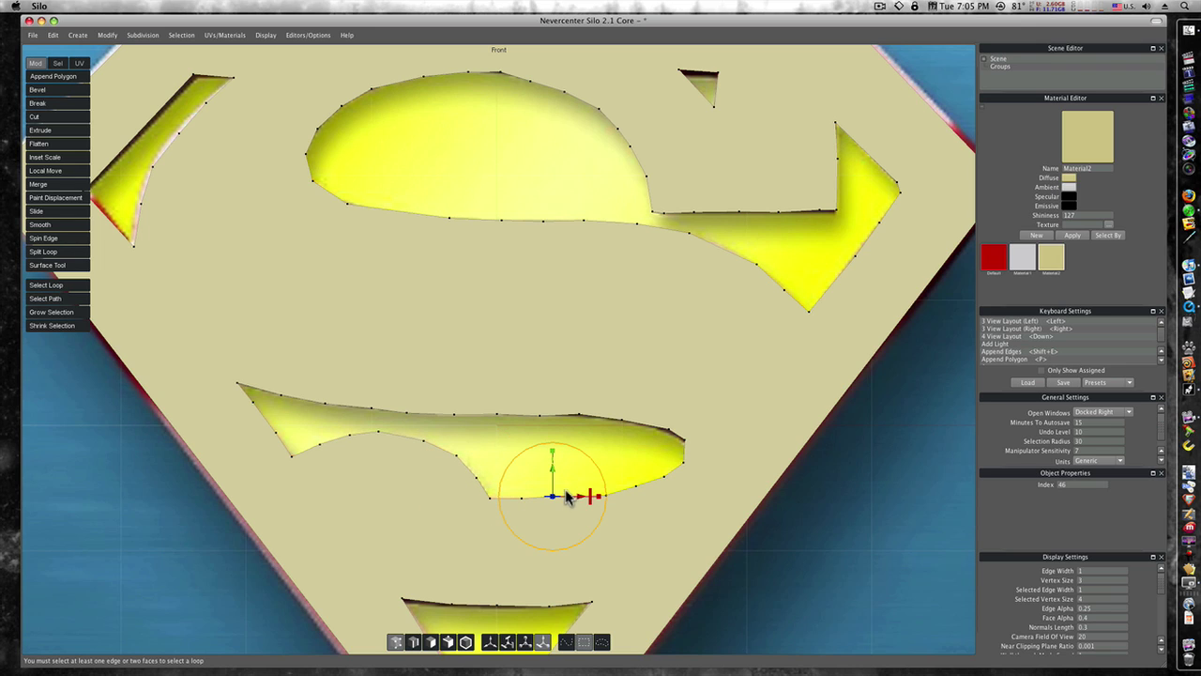
drag(553, 469, 553, 472)
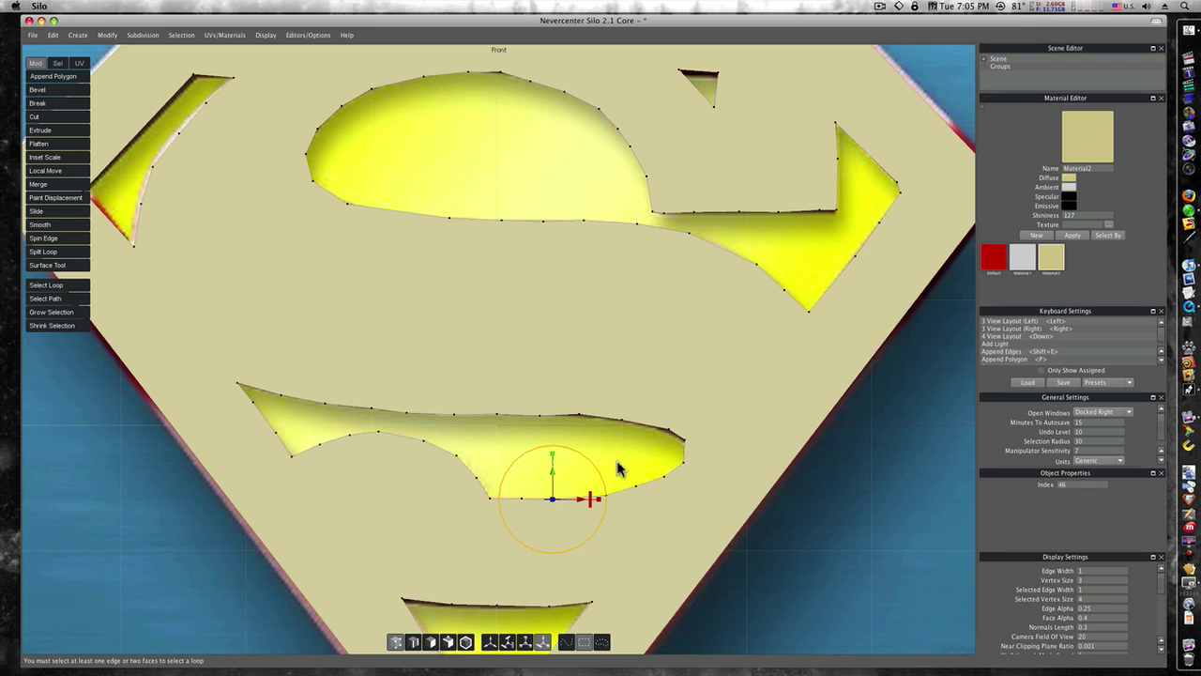
Step: Refine the right tip and upper-right edge vertices of the lower opening to smooth its curve along the reference
click(668, 429)
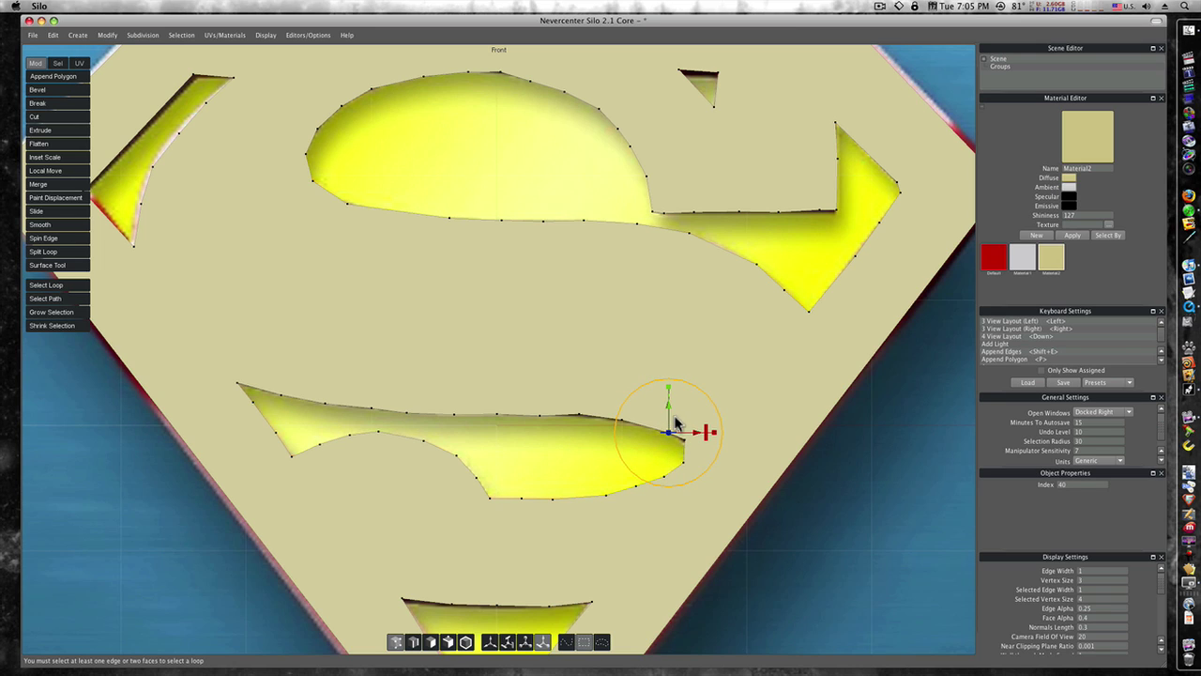
click(694, 443)
drag(709, 439, 706, 440)
click(620, 418)
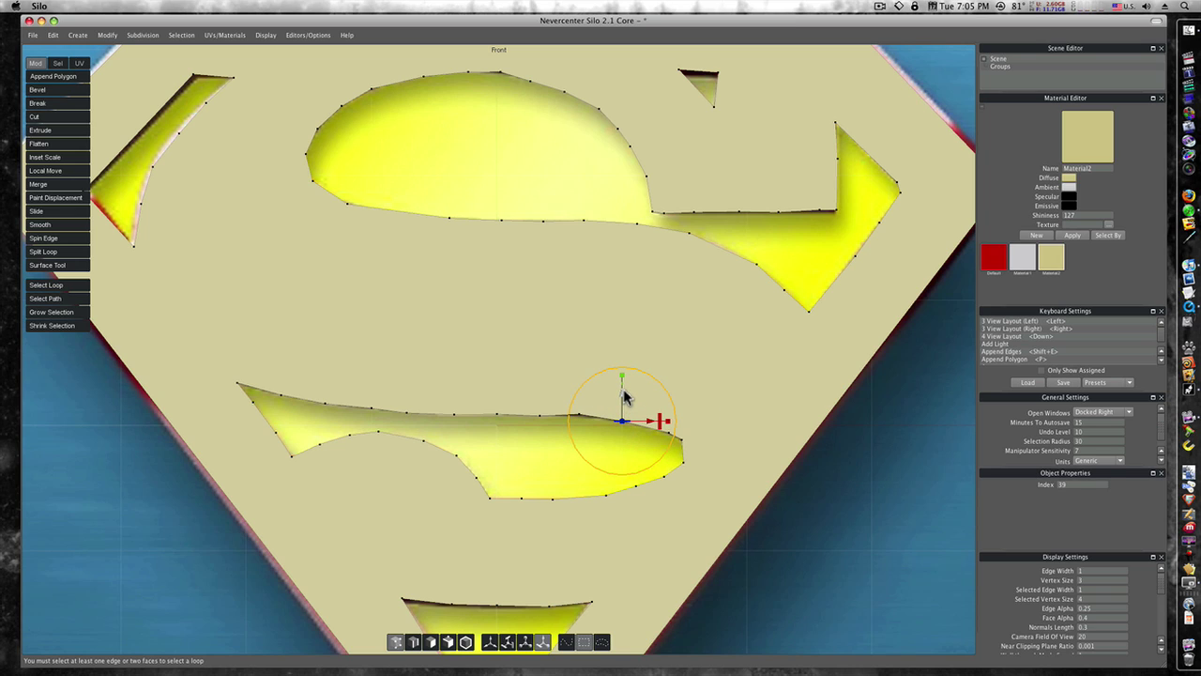
click(585, 404)
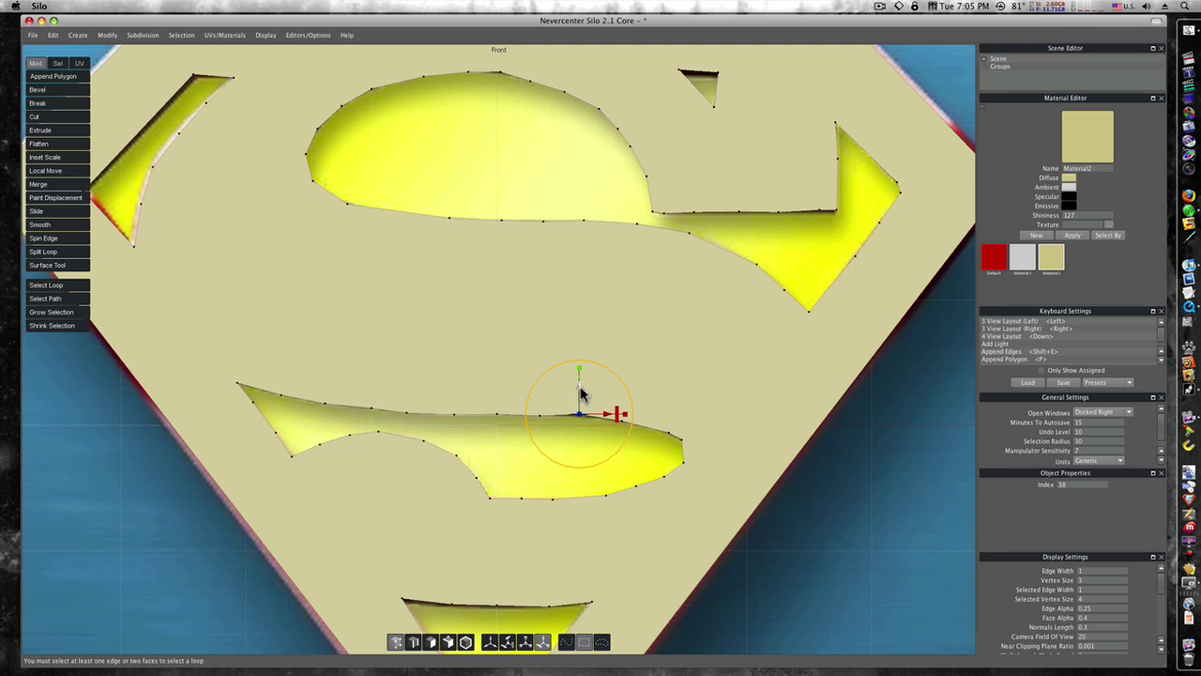
drag(579, 388, 579, 391)
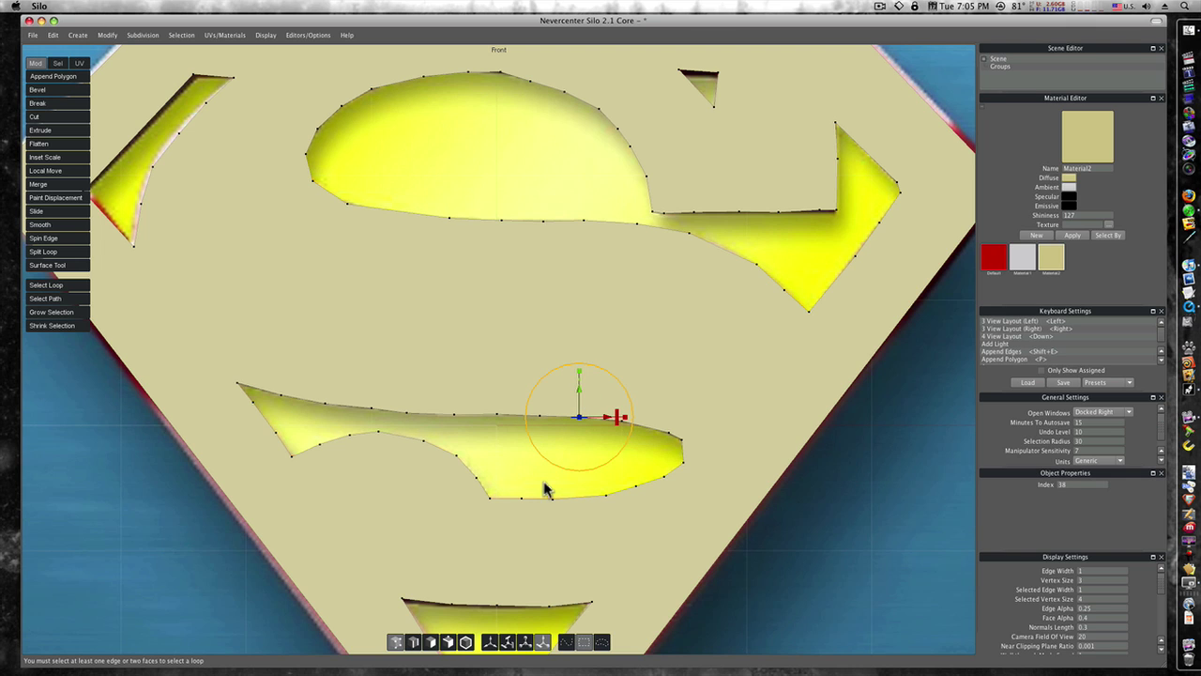
Step: Adjust the upper corner, inner curve and bottom tip vertices of the narrow left opening to fit the reference
scroll(544, 488, down, 3)
middle_drag(547, 495, 554, 388)
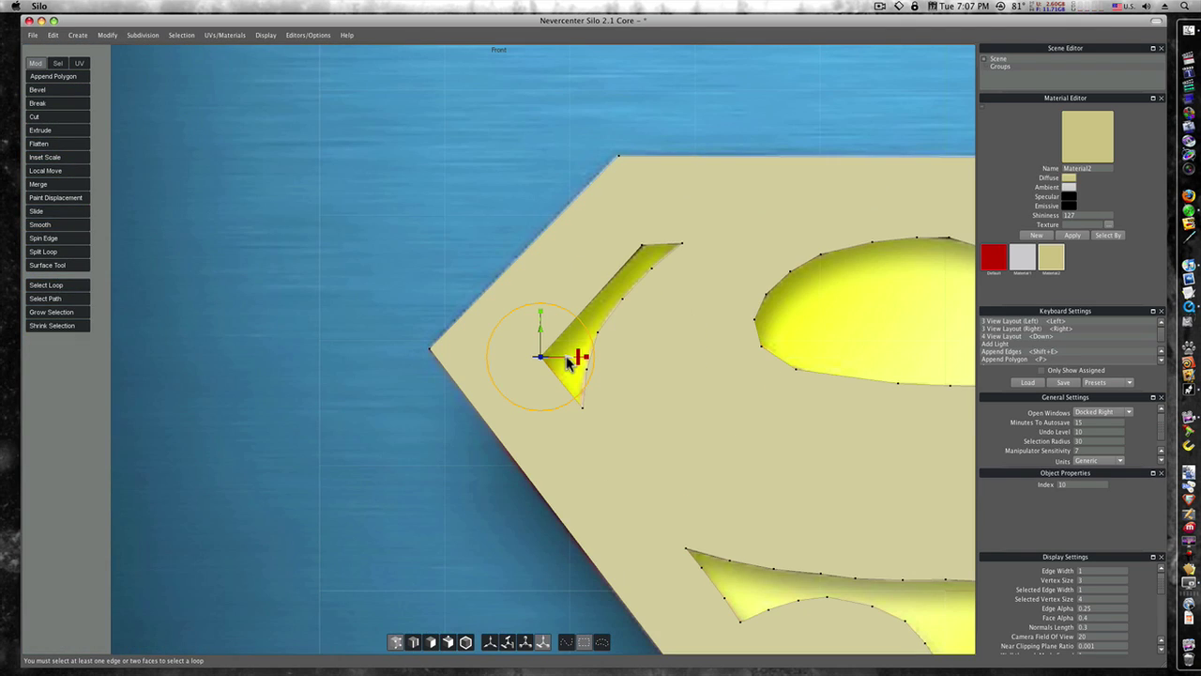
click(651, 250)
drag(643, 217, 644, 223)
click(621, 309)
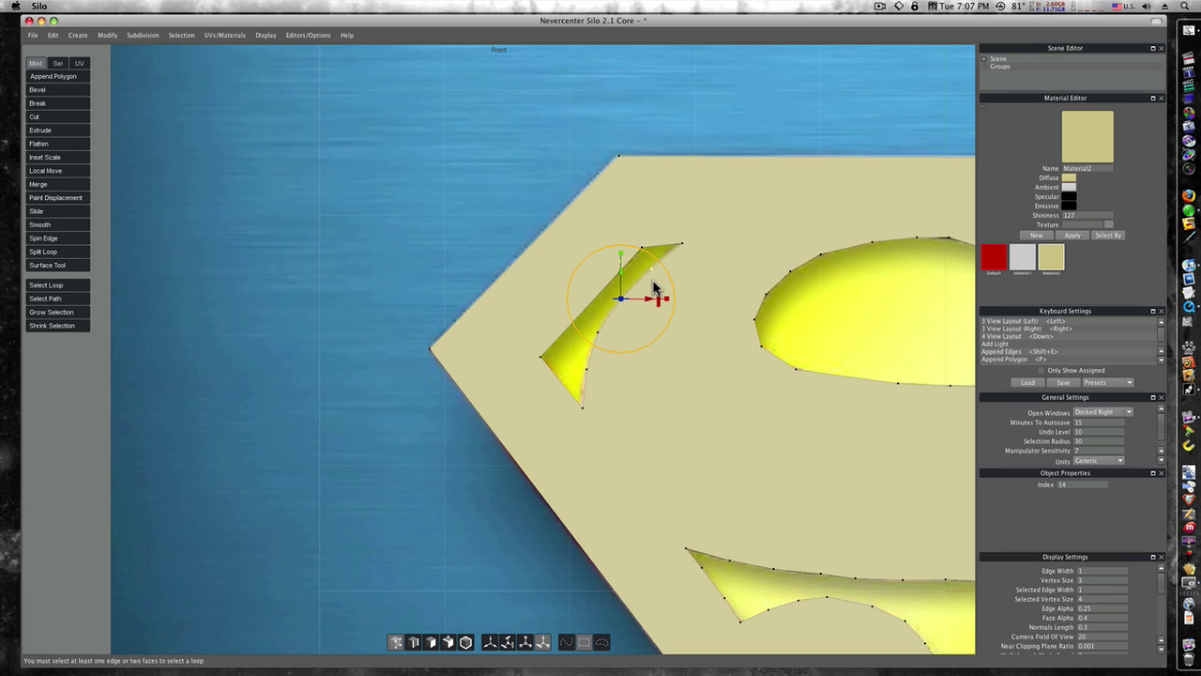
click(650, 268)
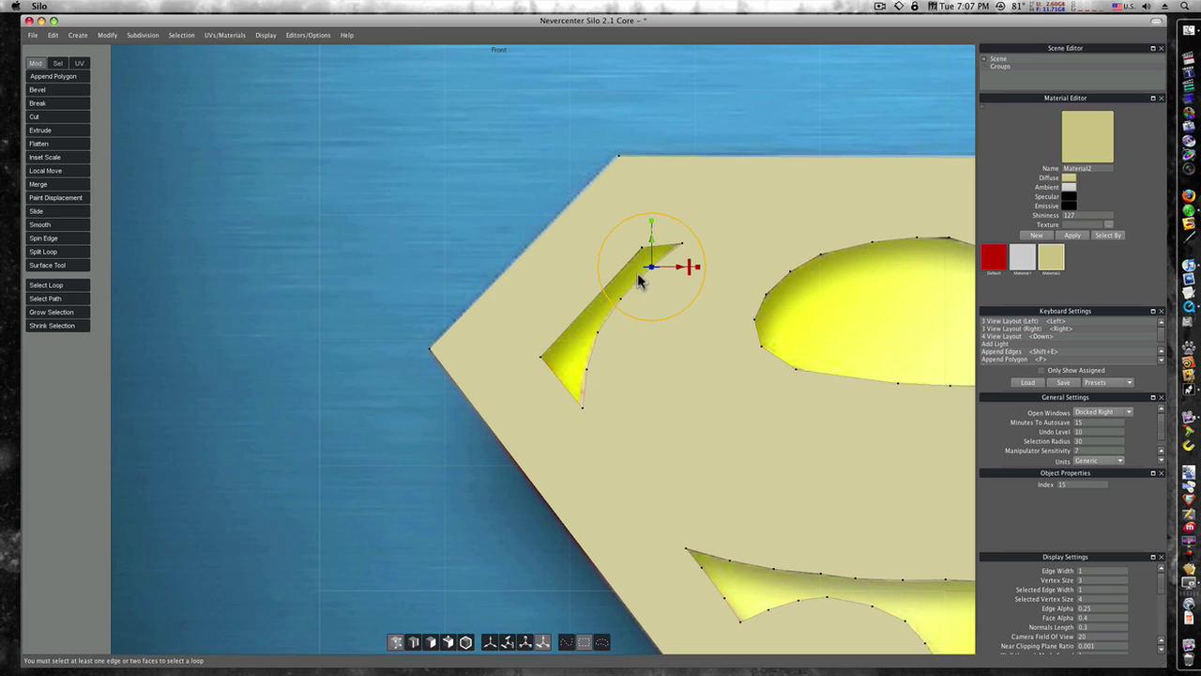
click(601, 372)
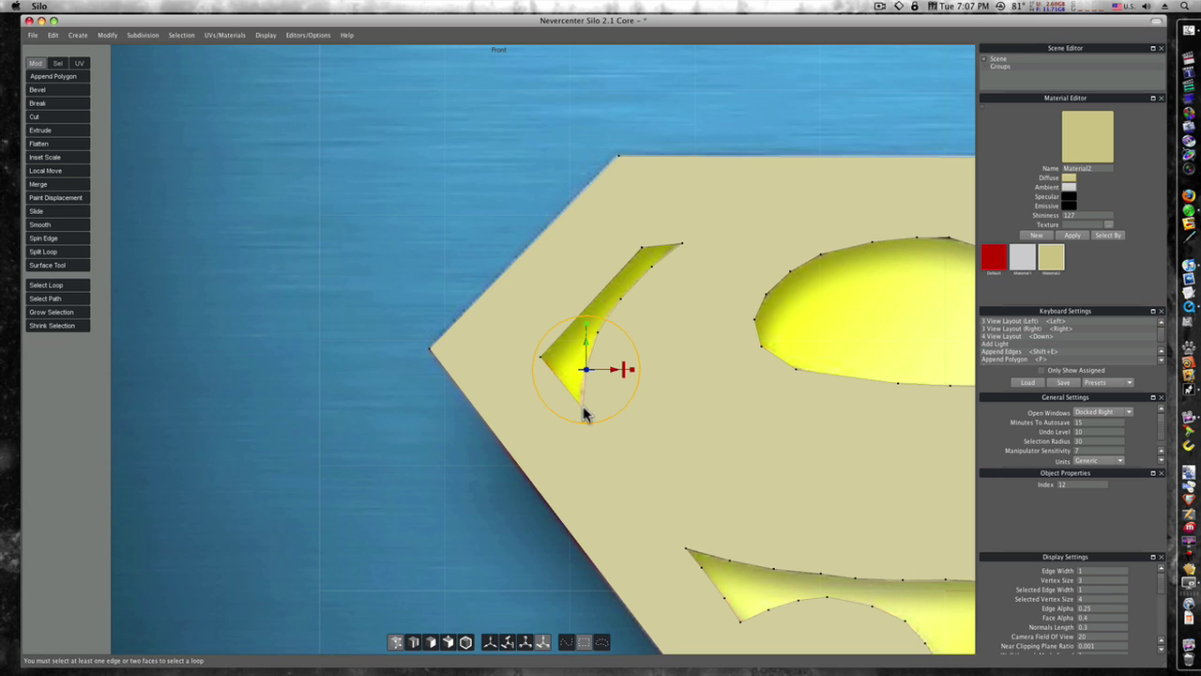
click(583, 406)
drag(583, 385, 605, 406)
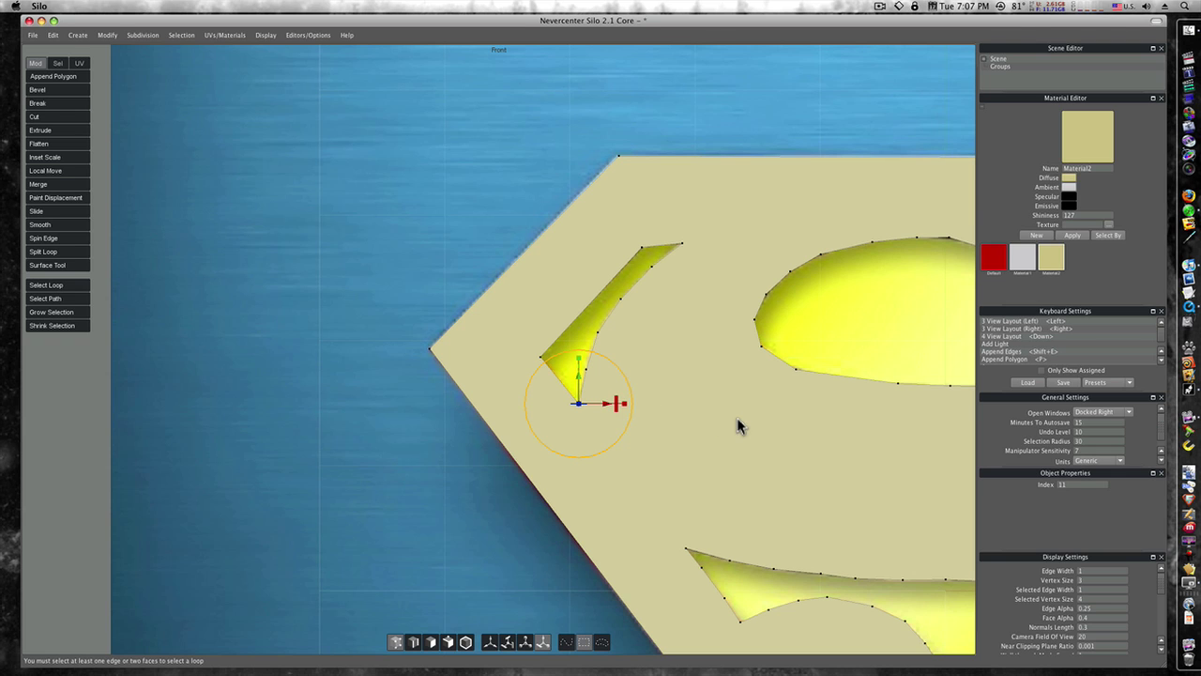
Step: Lower the vertex just right of the large upper opening's crest to smooth the top curve
alt+middle_drag(737, 419, 306, 501)
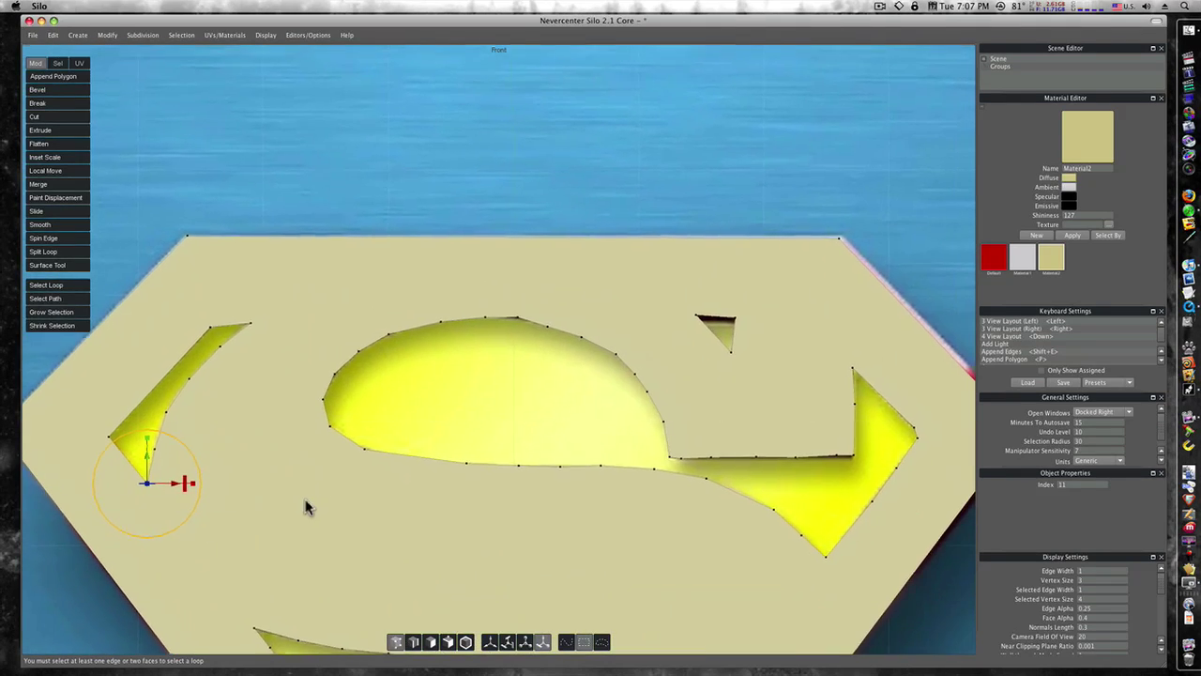
click(516, 320)
drag(516, 298, 517, 302)
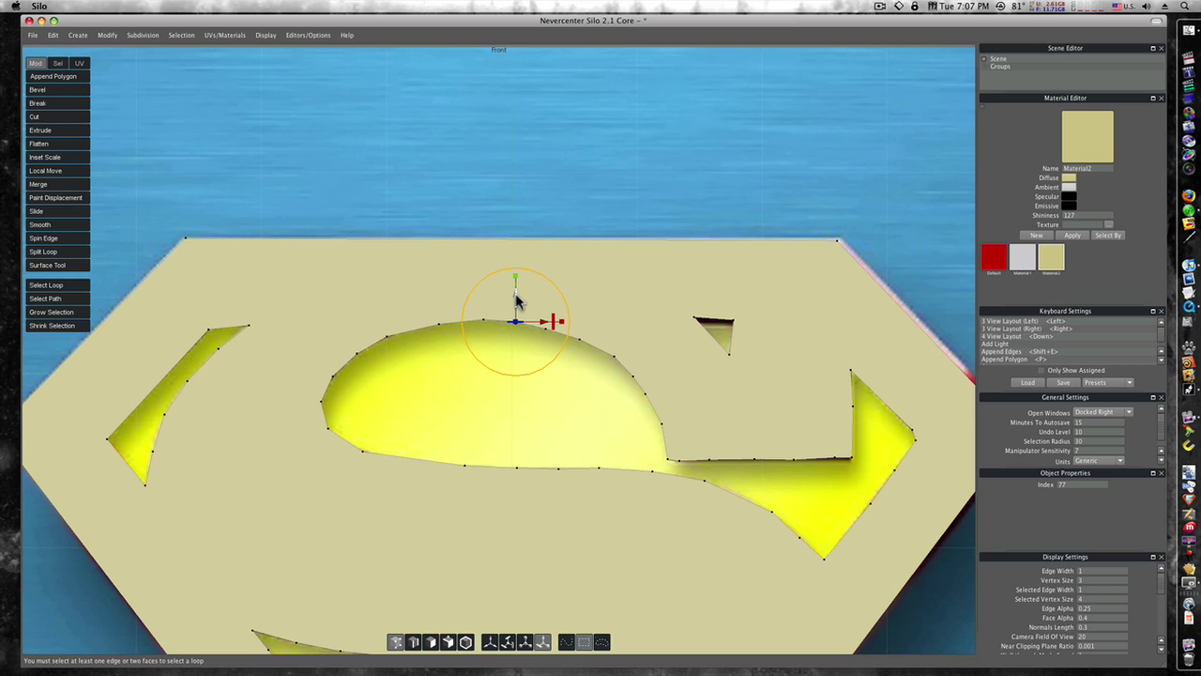
Step: Lower the vertices along the horizontal ledge in the right part of the large upper opening to straighten it
click(838, 458)
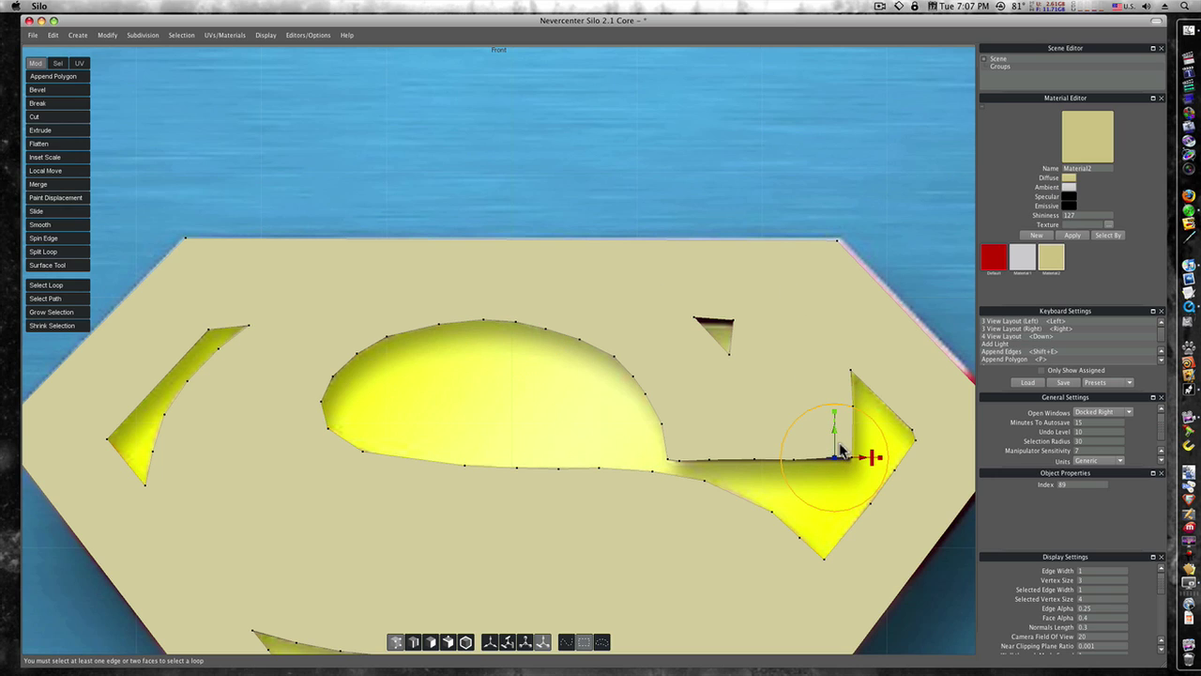
click(851, 441)
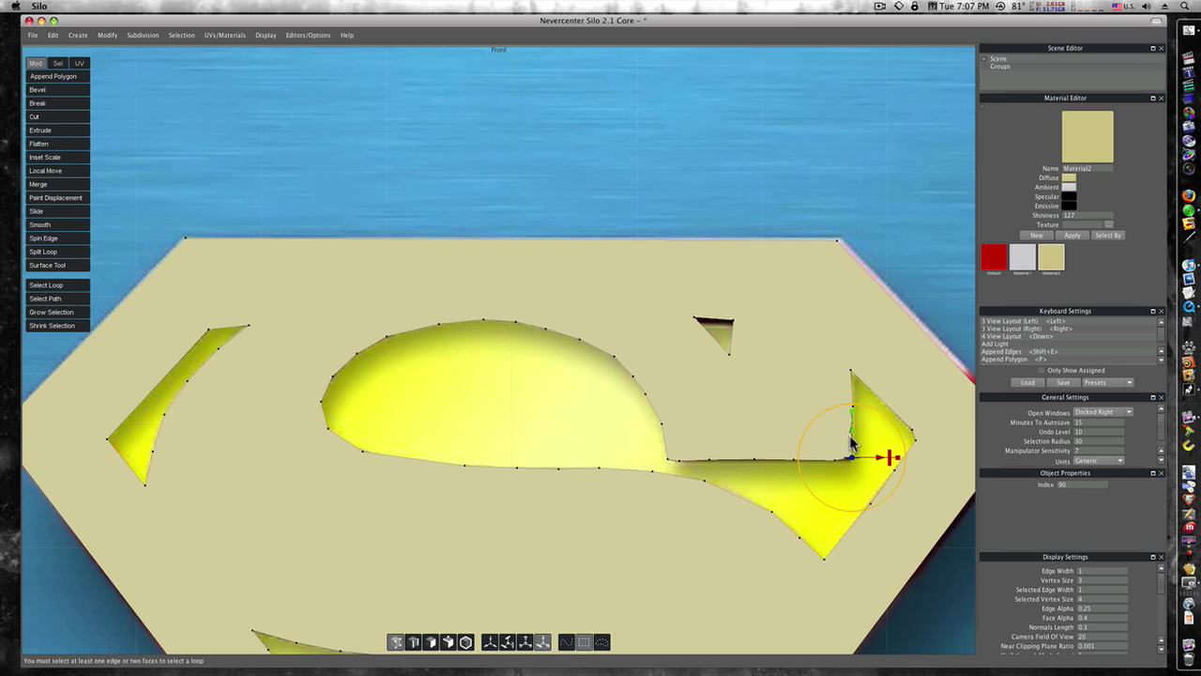
click(761, 443)
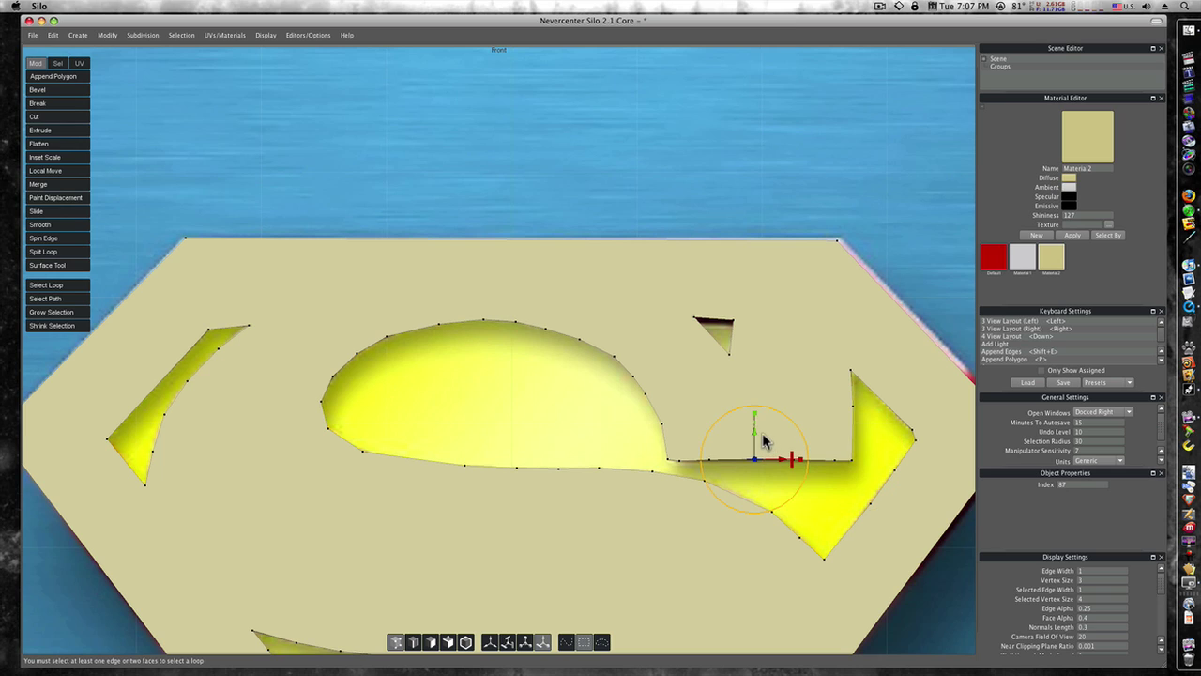
click(721, 448)
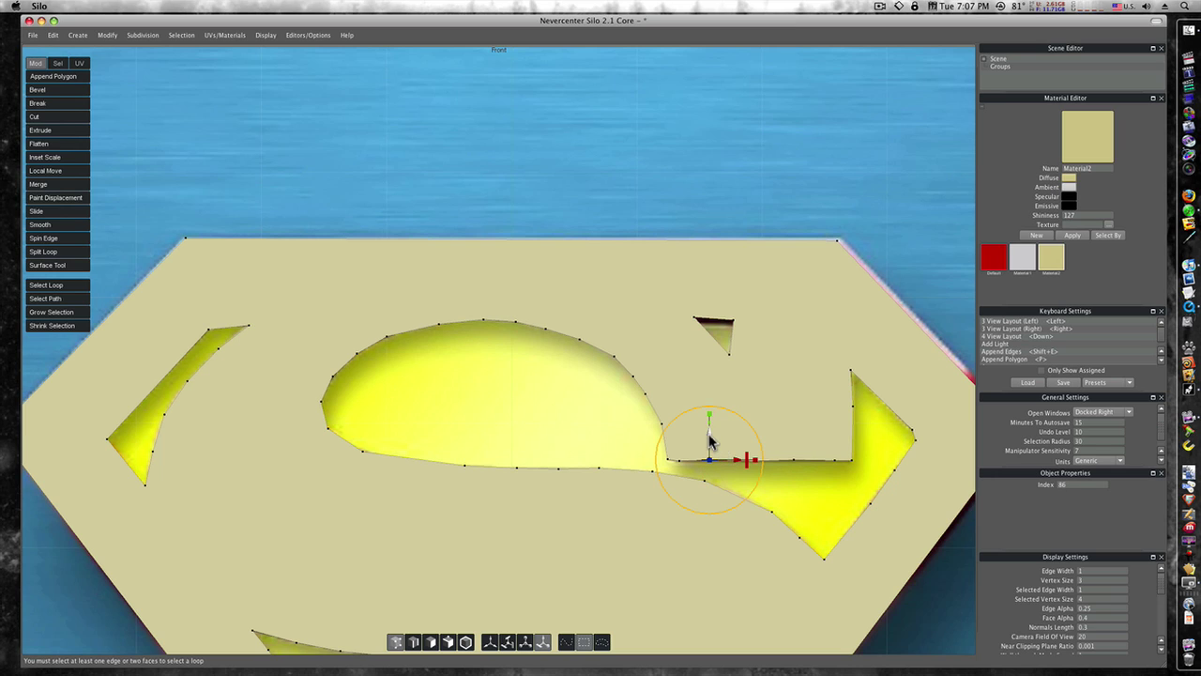
Step: Move the shield's upper-right and far-right outline corner vertices outward to the reference border
click(828, 242)
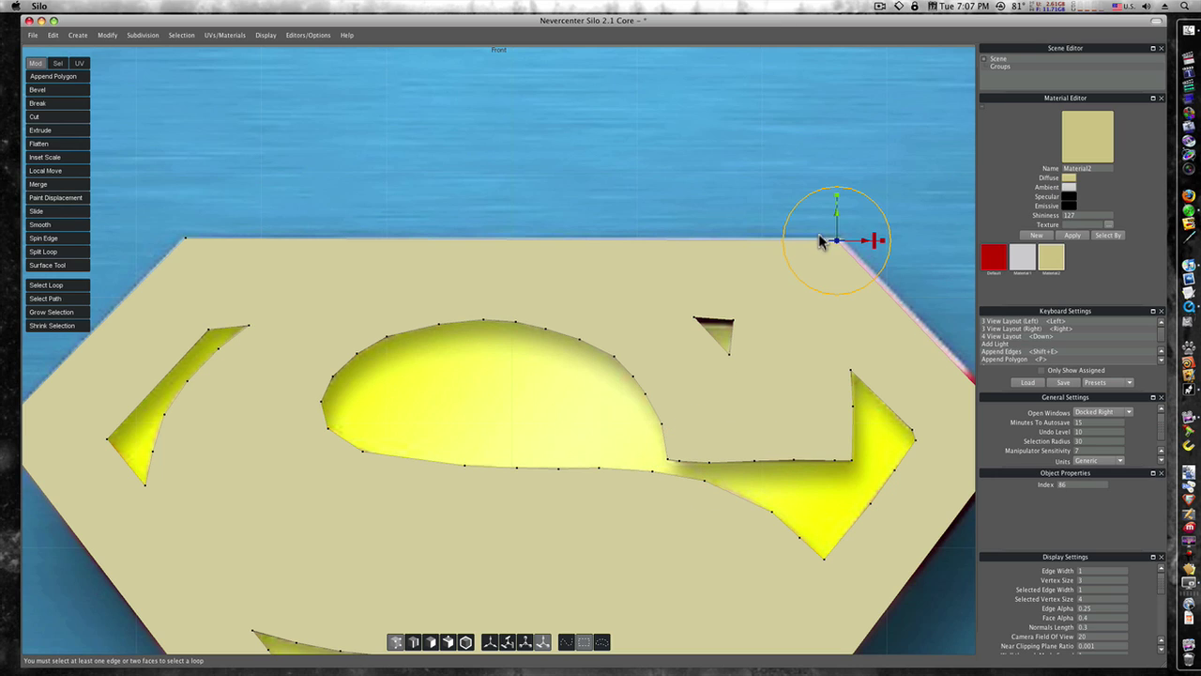
drag(861, 240, 843, 214)
alt+middle_drag(903, 480, 759, 477)
click(868, 428)
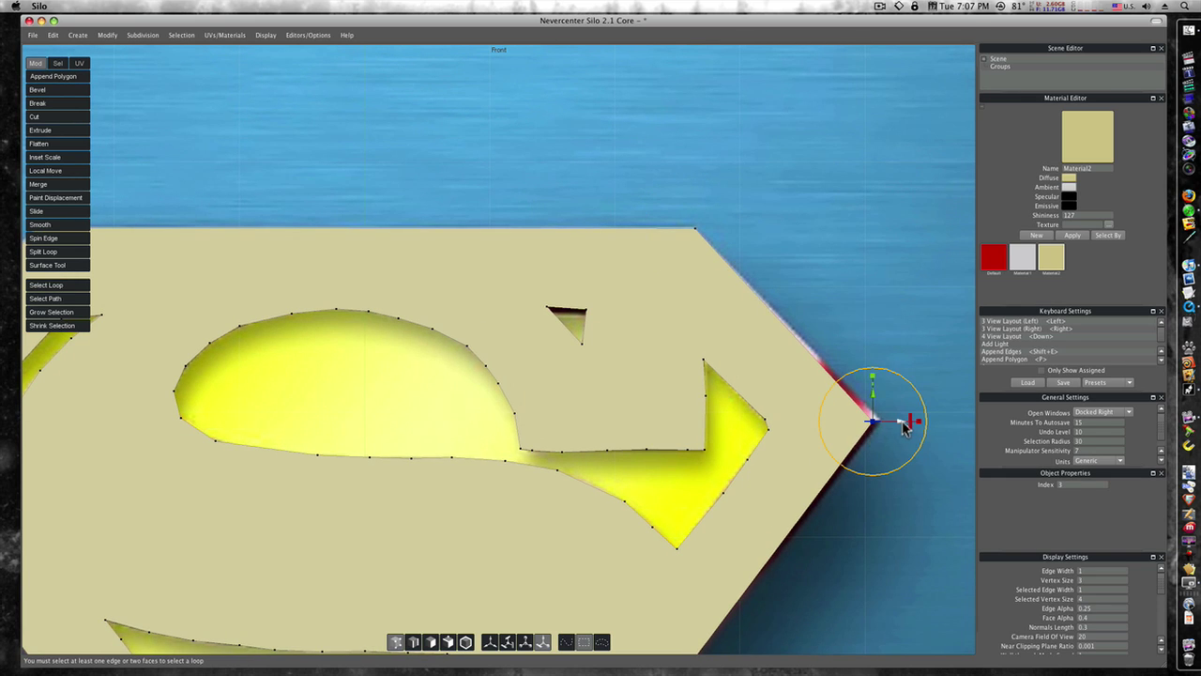
drag(902, 427, 914, 426)
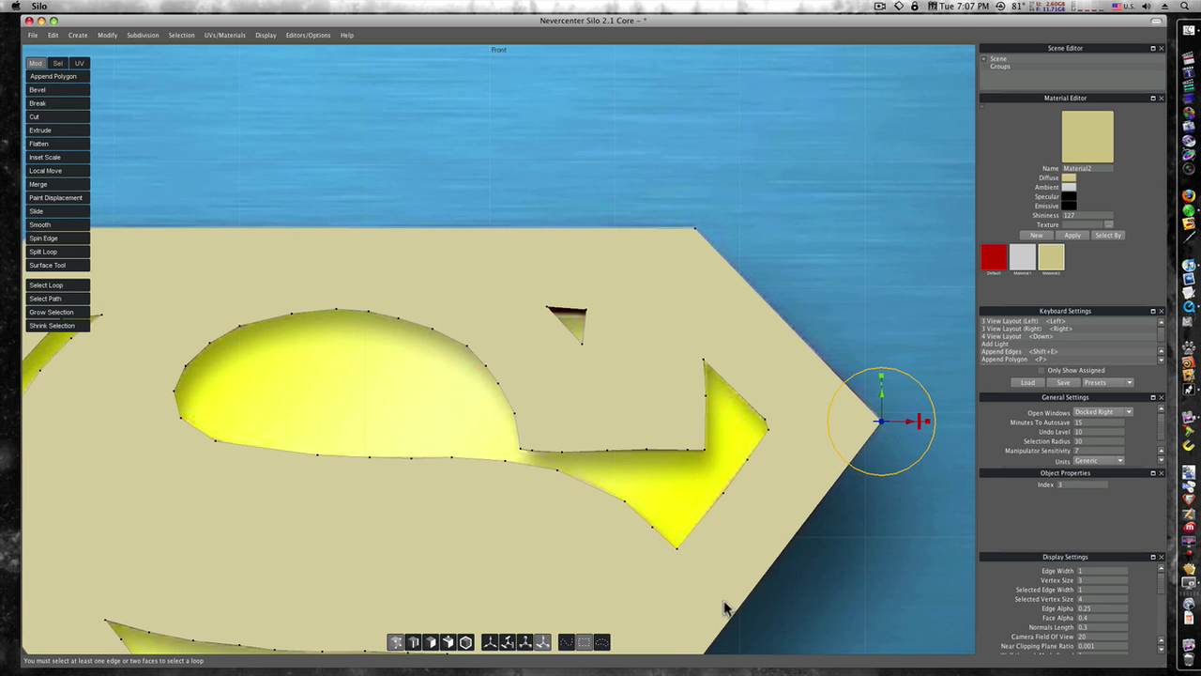
Step: Nudge the two vertices along the slanted lower-right edge of the shield's right opening to straighten that edge
alt+middle_drag(751, 608, 806, 435)
scroll(806, 434, up, 1)
scroll(806, 434, down, 1)
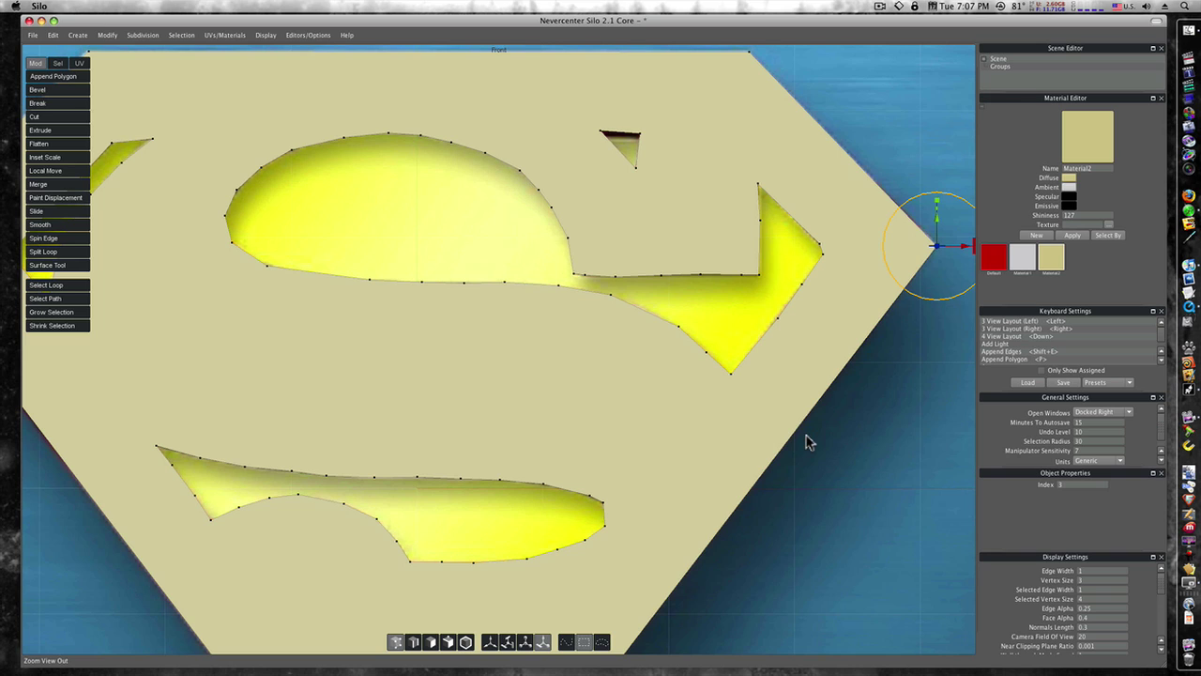
click(785, 327)
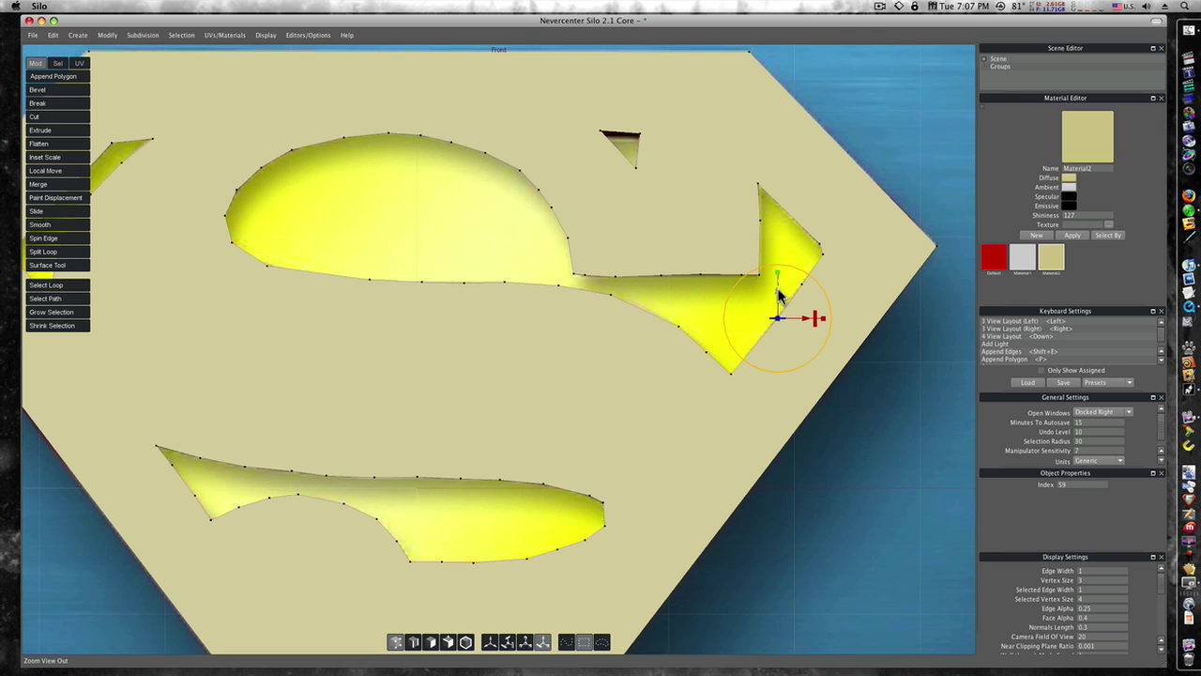
drag(779, 290, 799, 253)
click(801, 280)
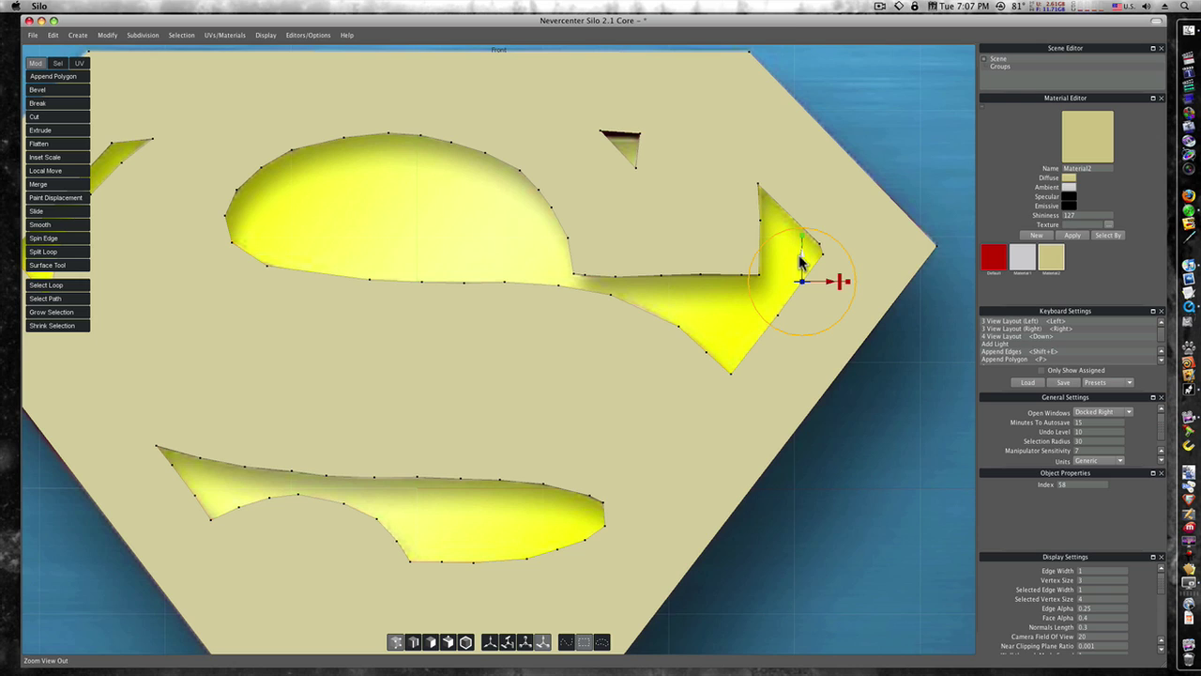
Step: Align the vertices along the right opening's vertical edge and adjoining horizontal ledge, including the upper tip, into straight lines
click(778, 230)
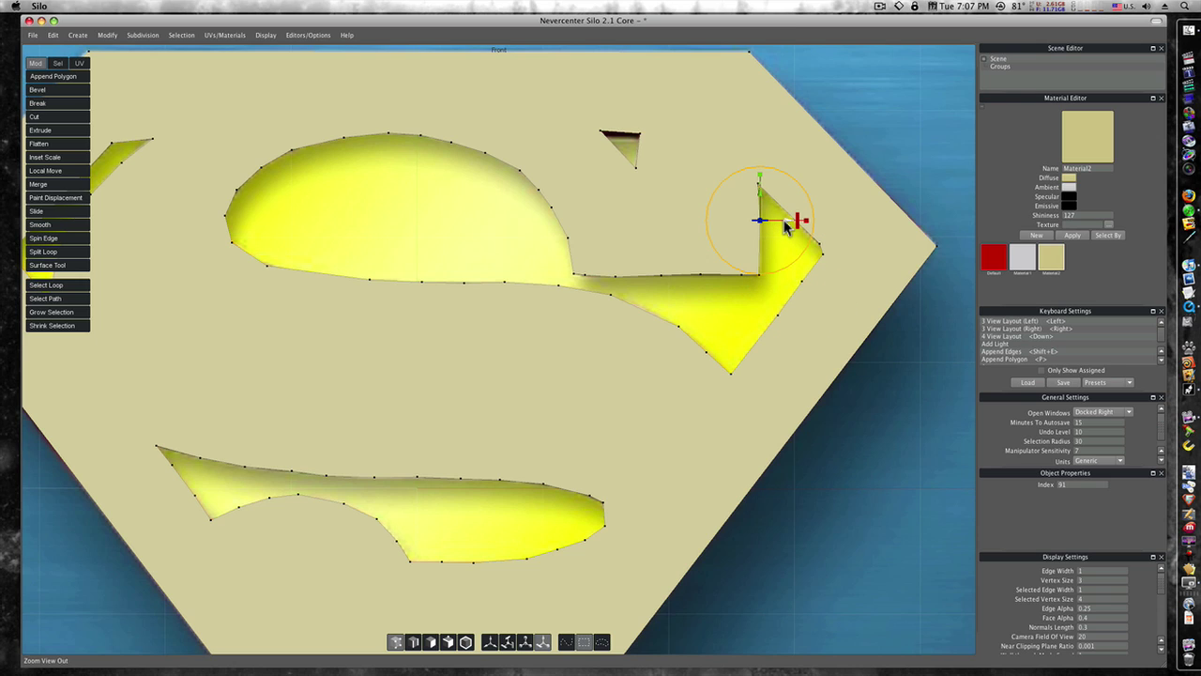
click(763, 285)
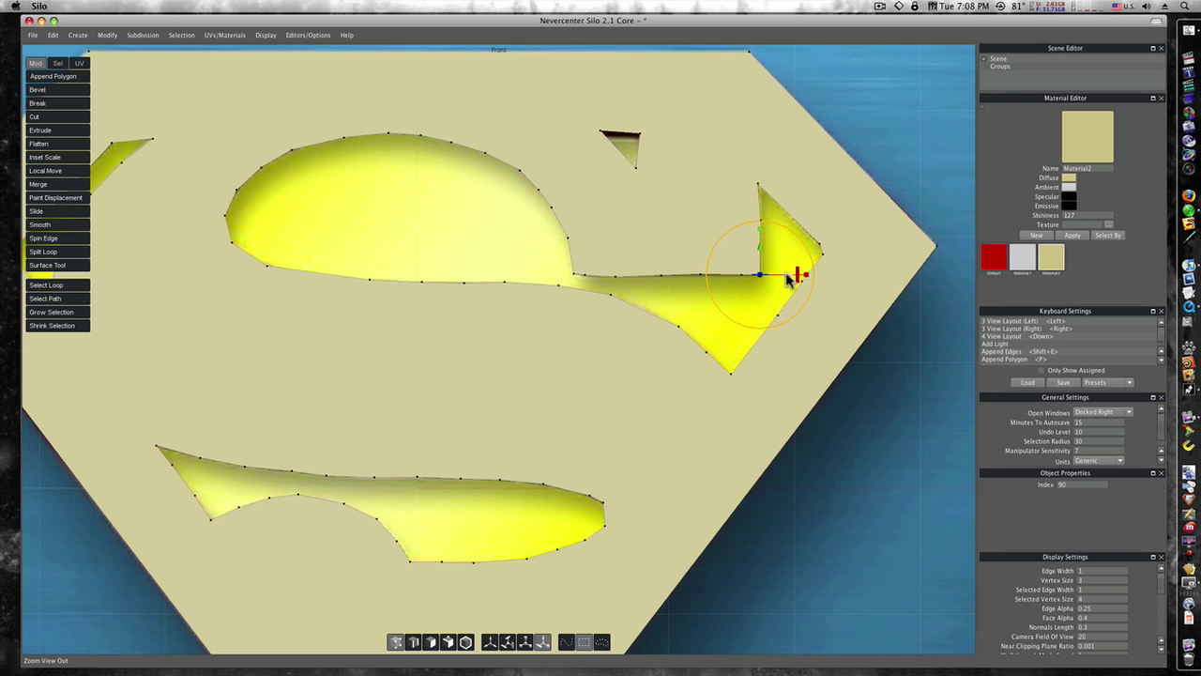
click(701, 261)
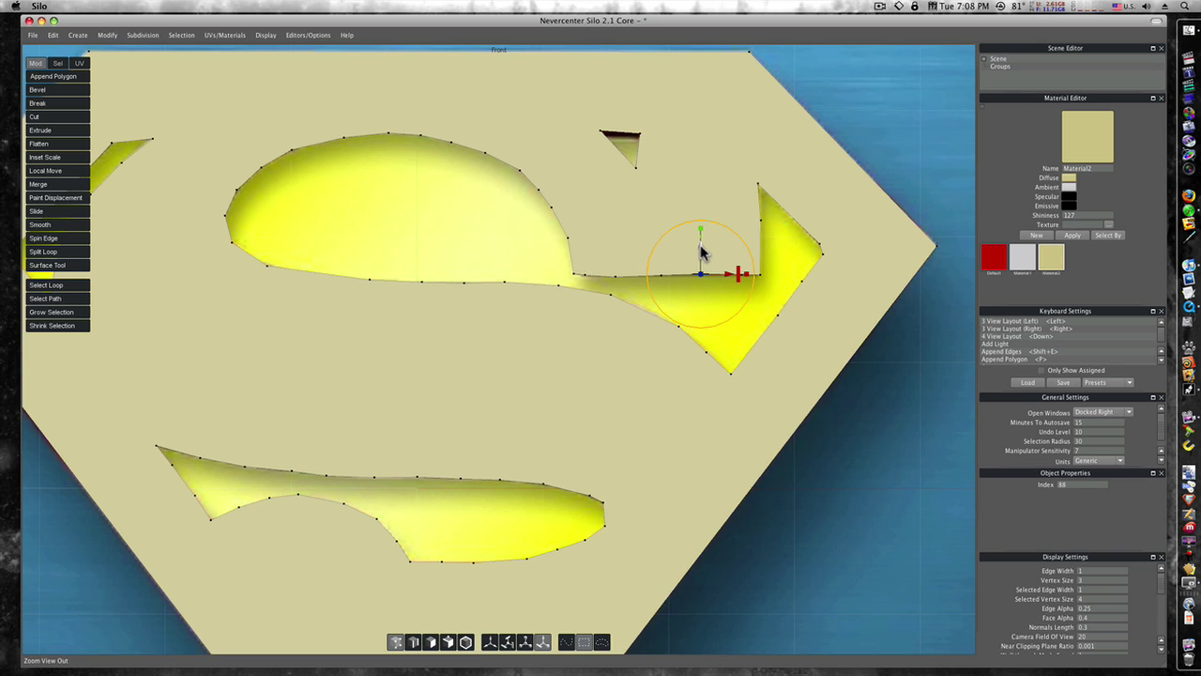
click(666, 260)
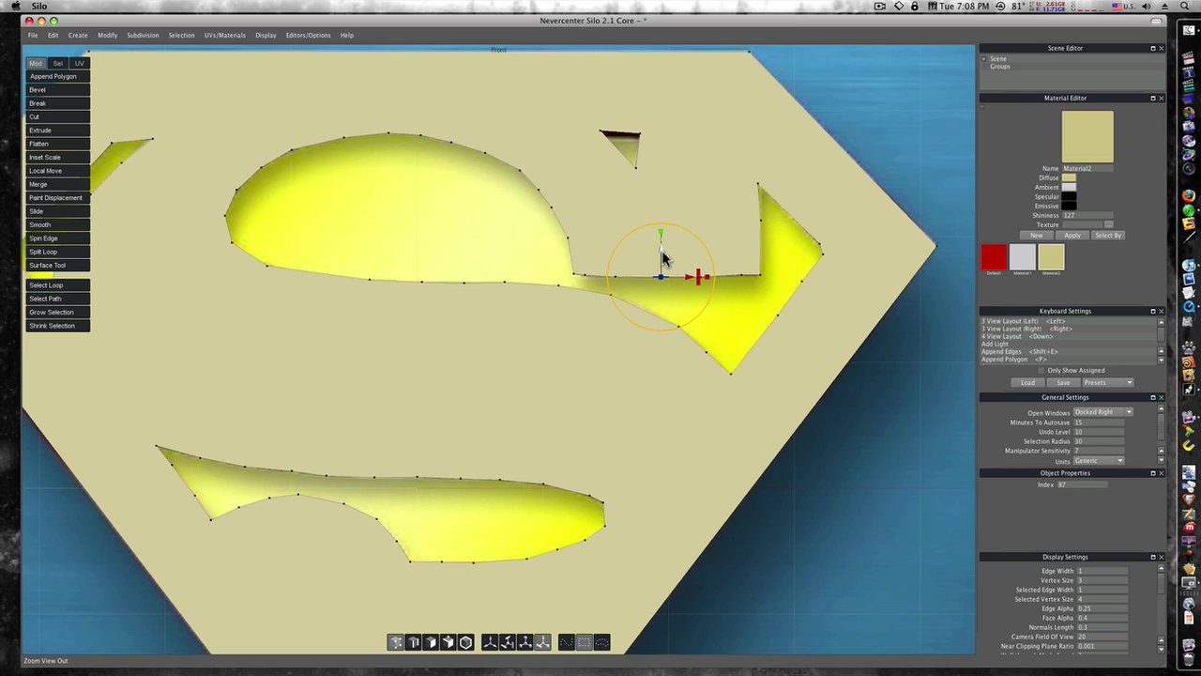
click(763, 190)
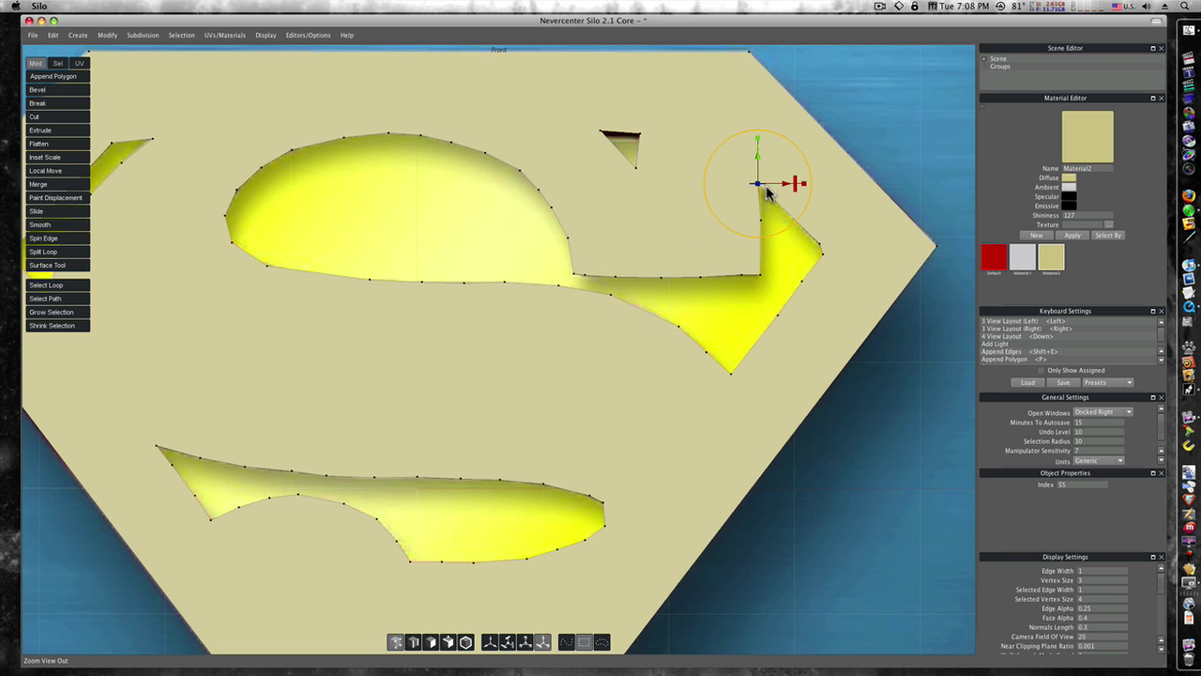
scroll(791, 189, down, 3)
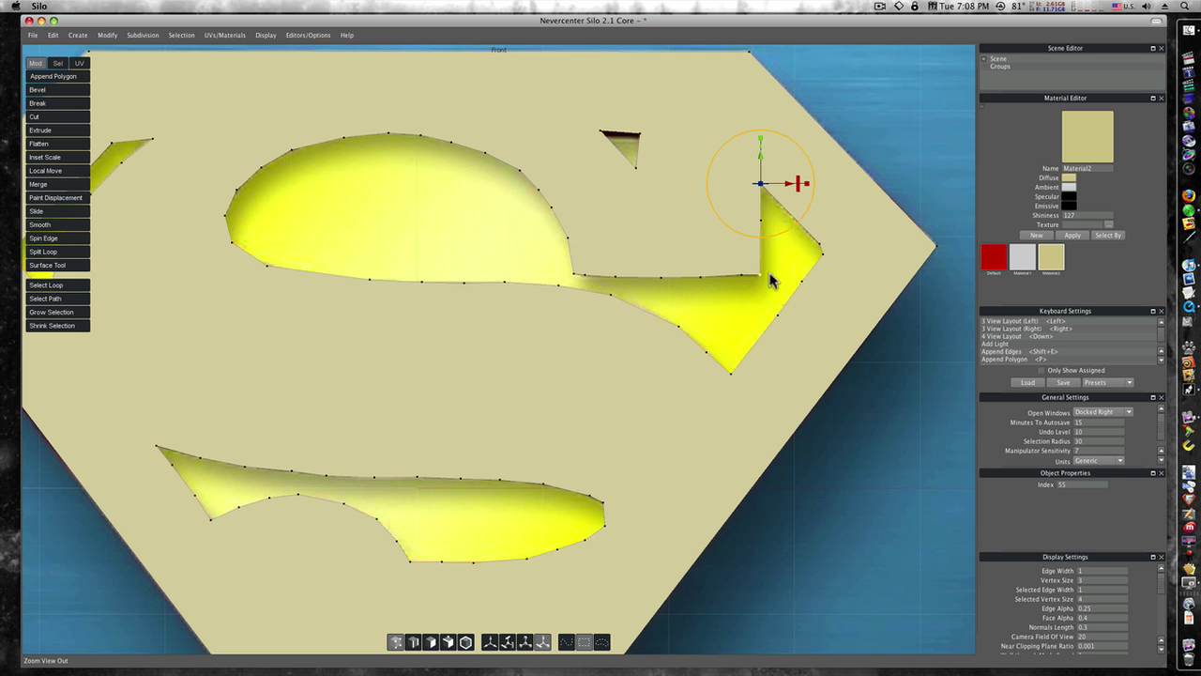
Step: Switch from the front view to a single perspective view facing the shield and clear the vertex selection
scroll(798, 344, down, 2)
scroll(742, 340, down, 4)
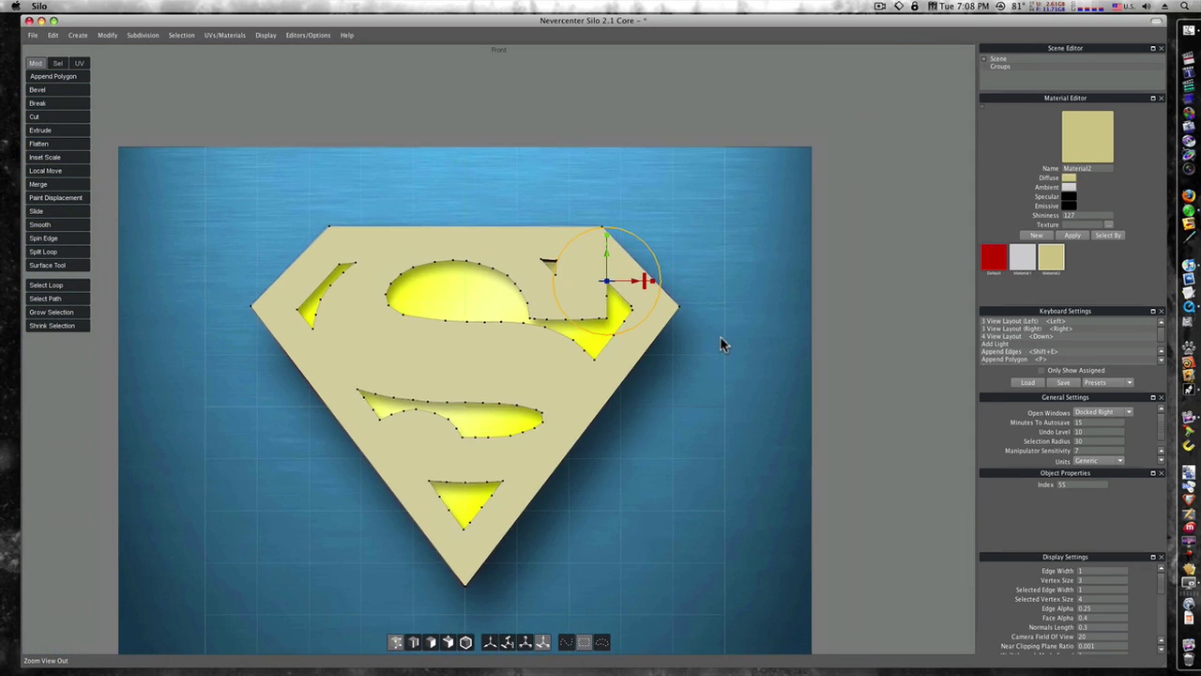
key(space)
key(space)
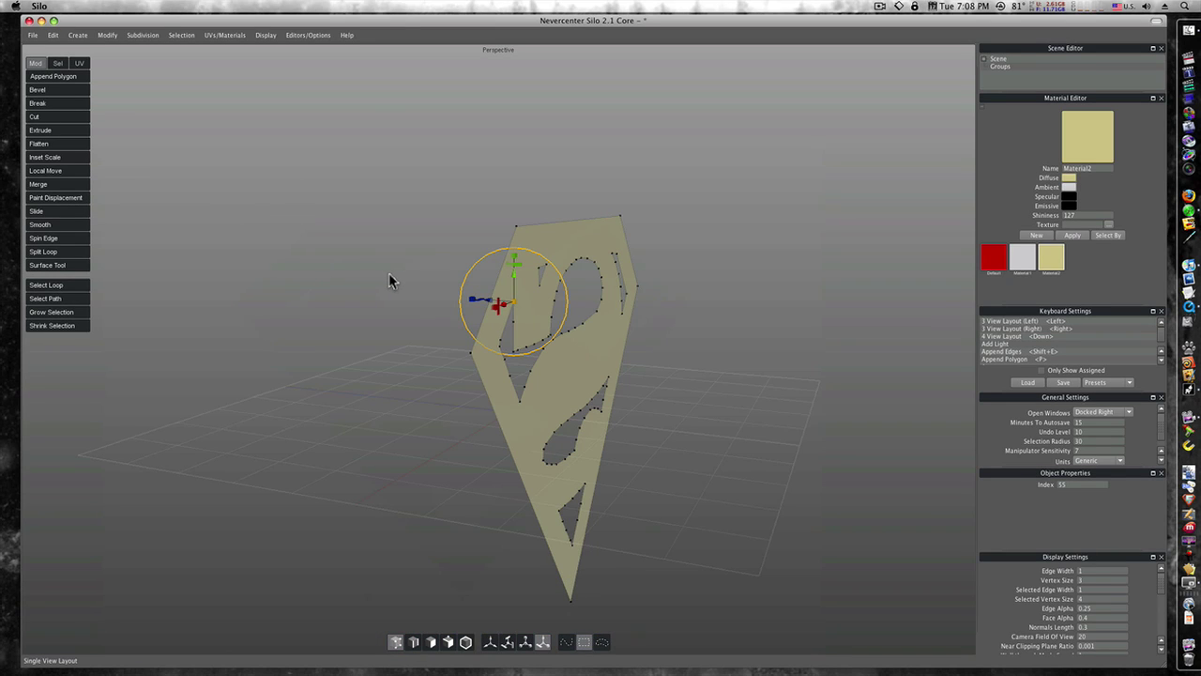
middle_drag(391, 279, 553, 392)
click(235, 270)
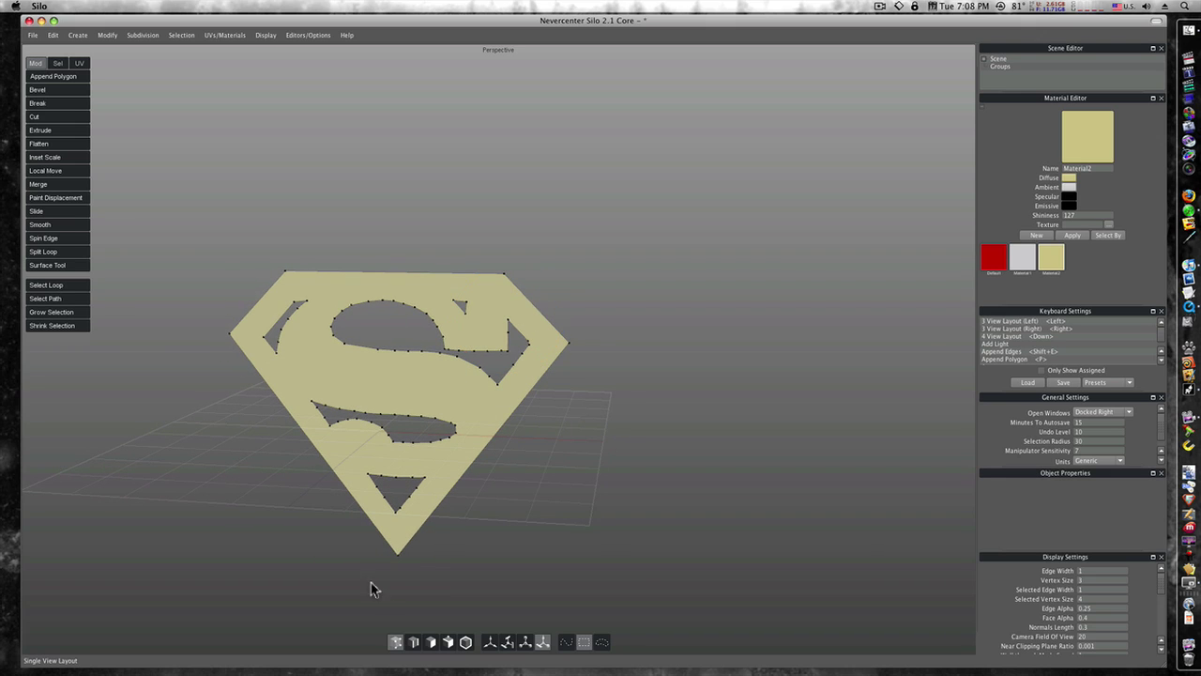
Step: Extrude all of the shield's edges along the depth axis to give the flat emblem thickness
click(413, 643)
drag(178, 212, 617, 559)
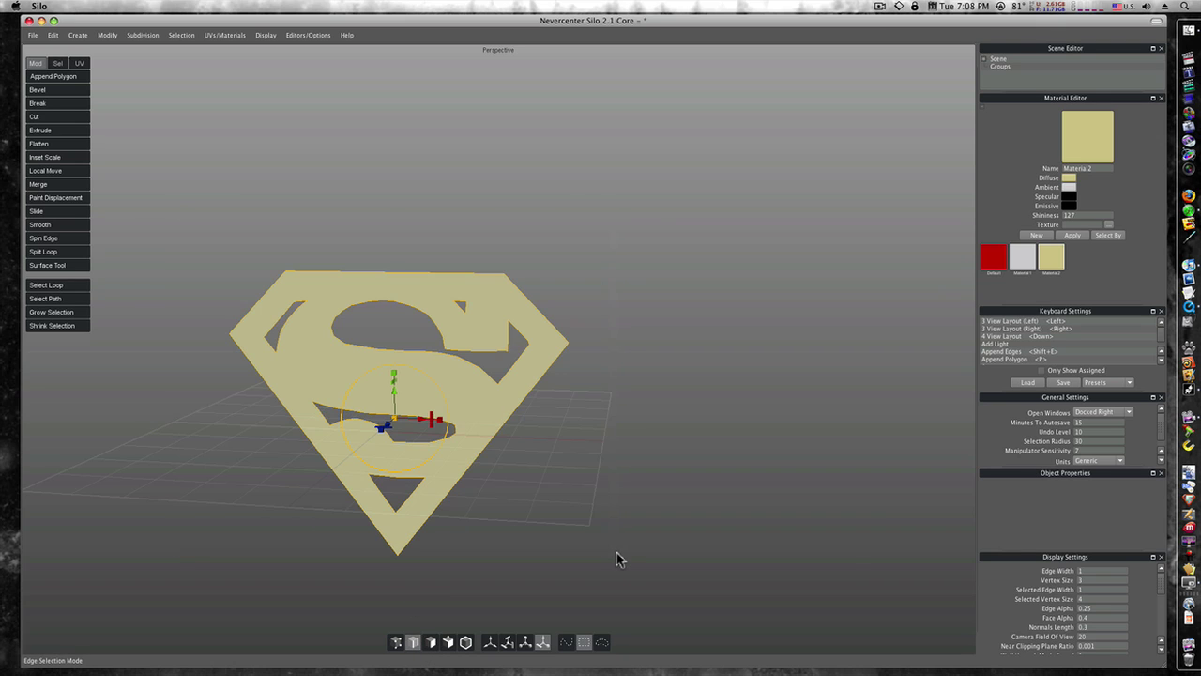
click(34, 132)
middle_drag(560, 497, 531, 505)
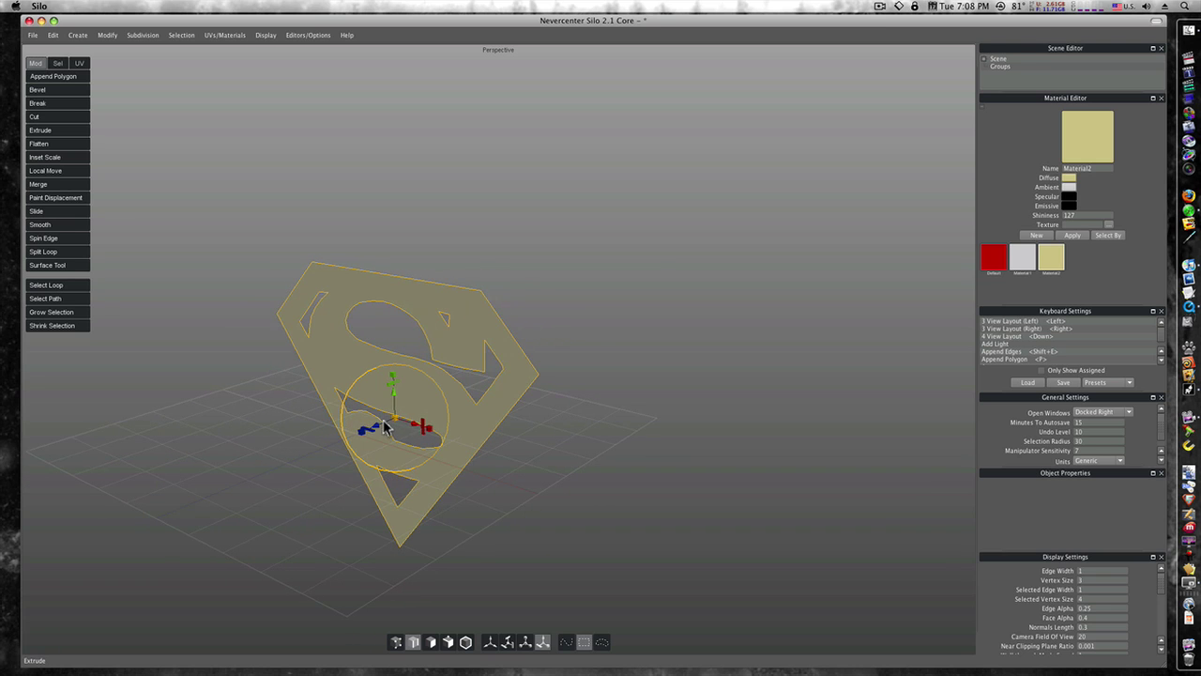
drag(380, 429, 386, 430)
middle_drag(384, 427, 413, 431)
alt+right_drag(419, 434, 456, 437)
alt+drag(457, 437, 475, 432)
middle_drag(474, 433, 394, 450)
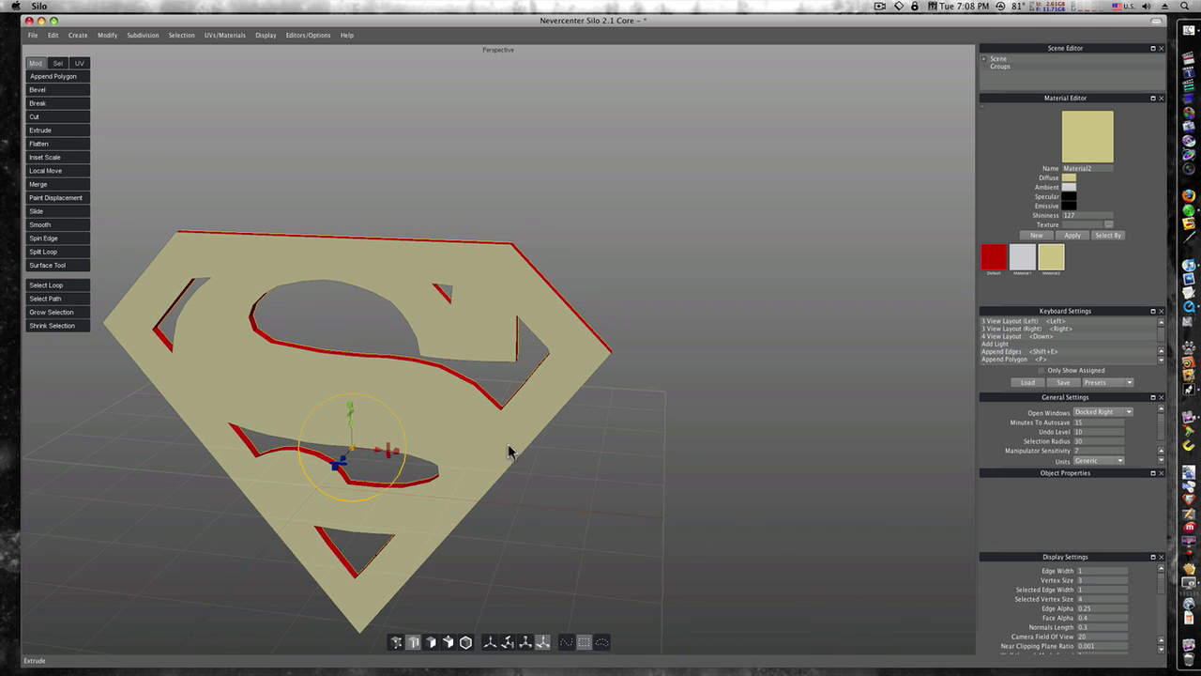
Step: Select the outer outline edges on the shield's open back and close it with Fill Hole
alt+drag(583, 454, 567, 455)
middle_drag(570, 460, 493, 466)
key(s)
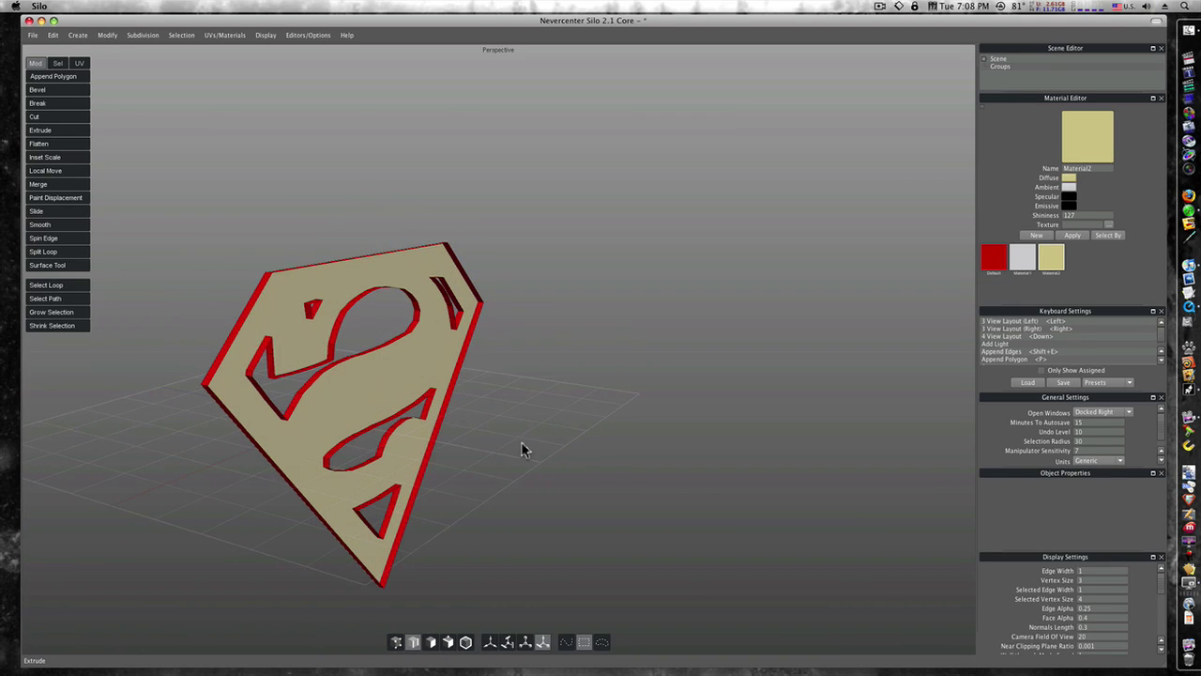
click(284, 274)
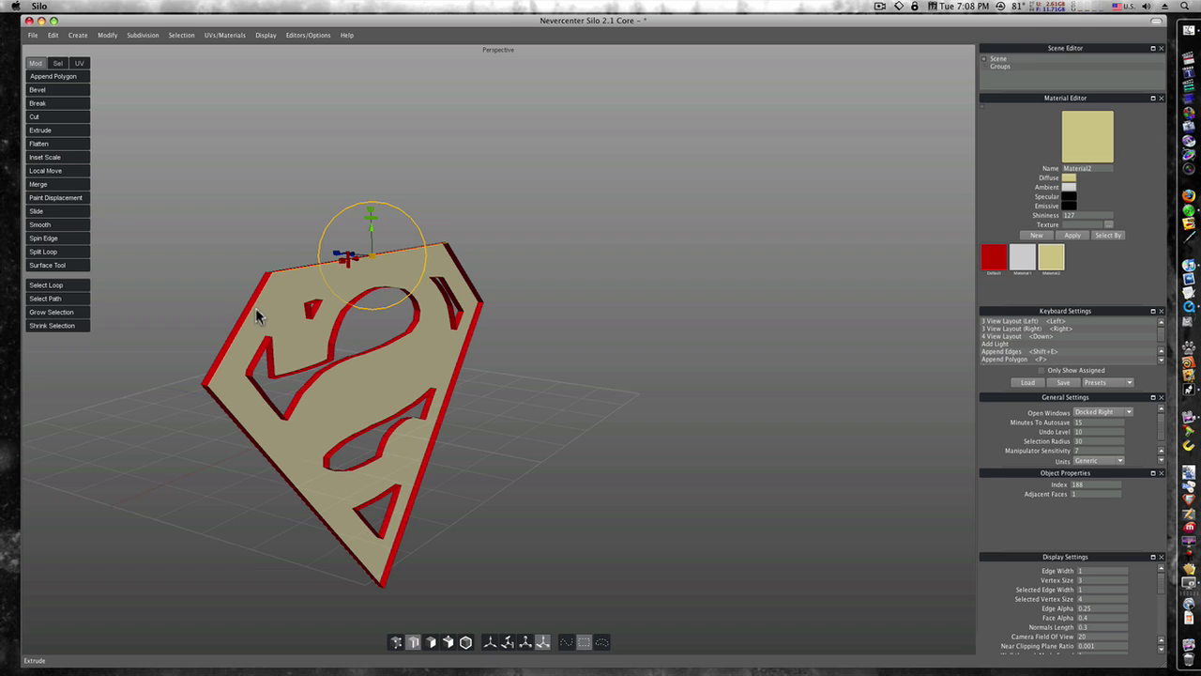
shift+click(256, 309)
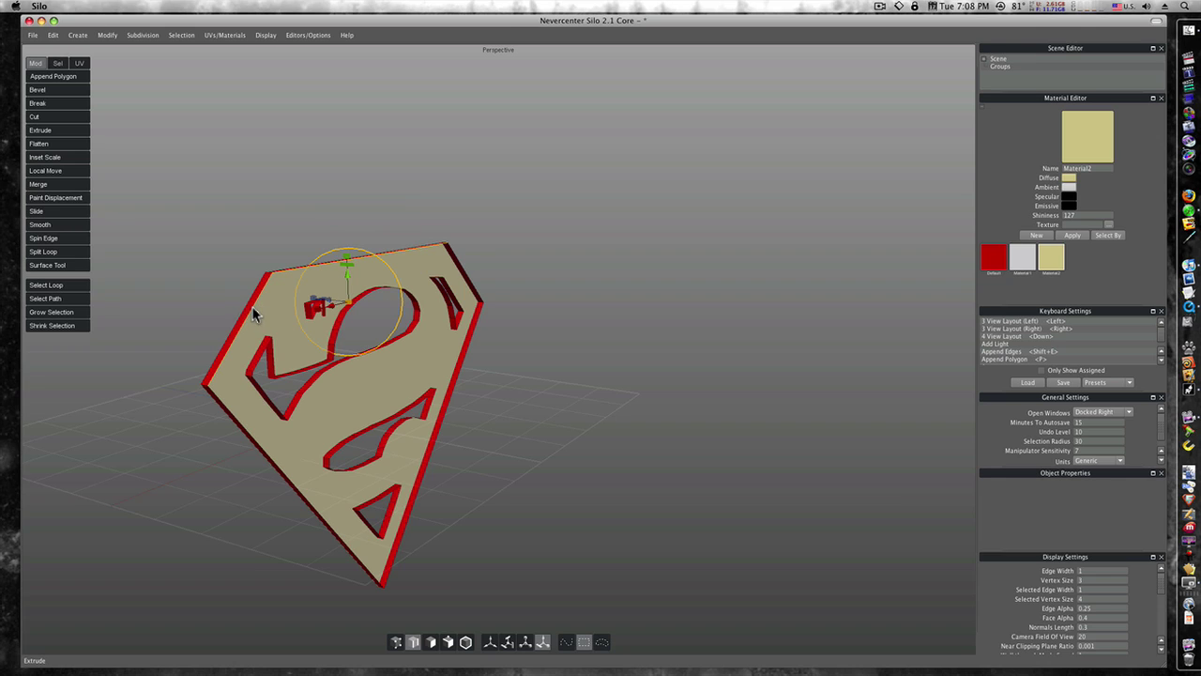
shift+click(232, 421)
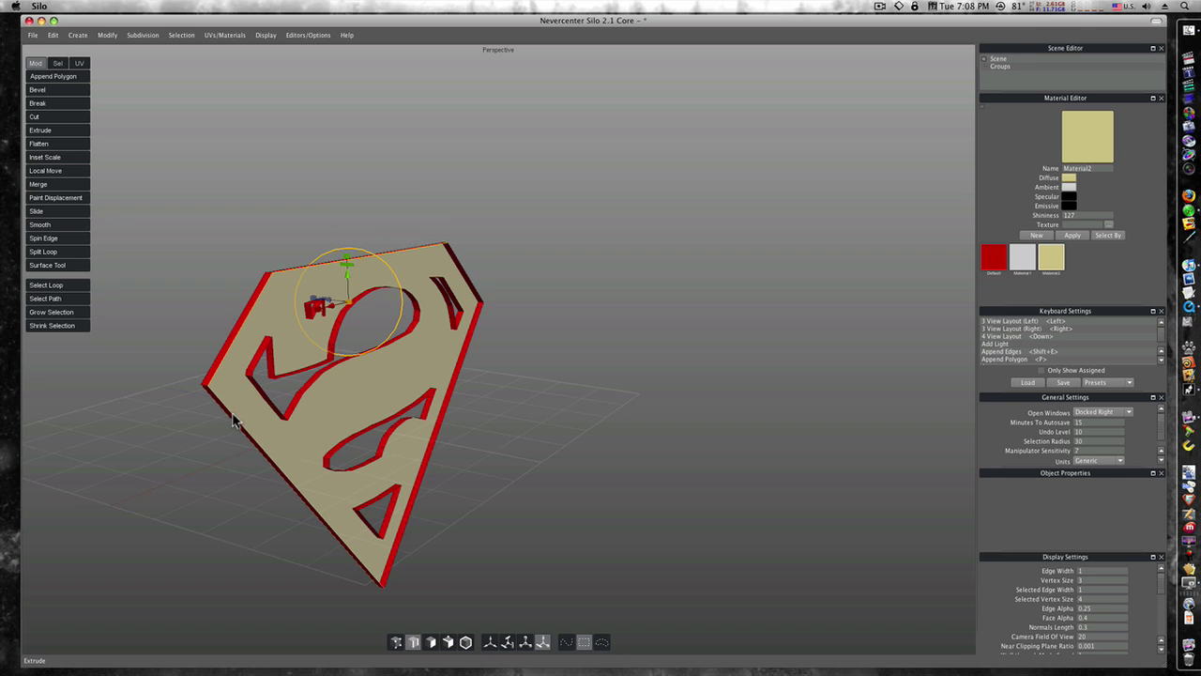
shift+click(410, 528)
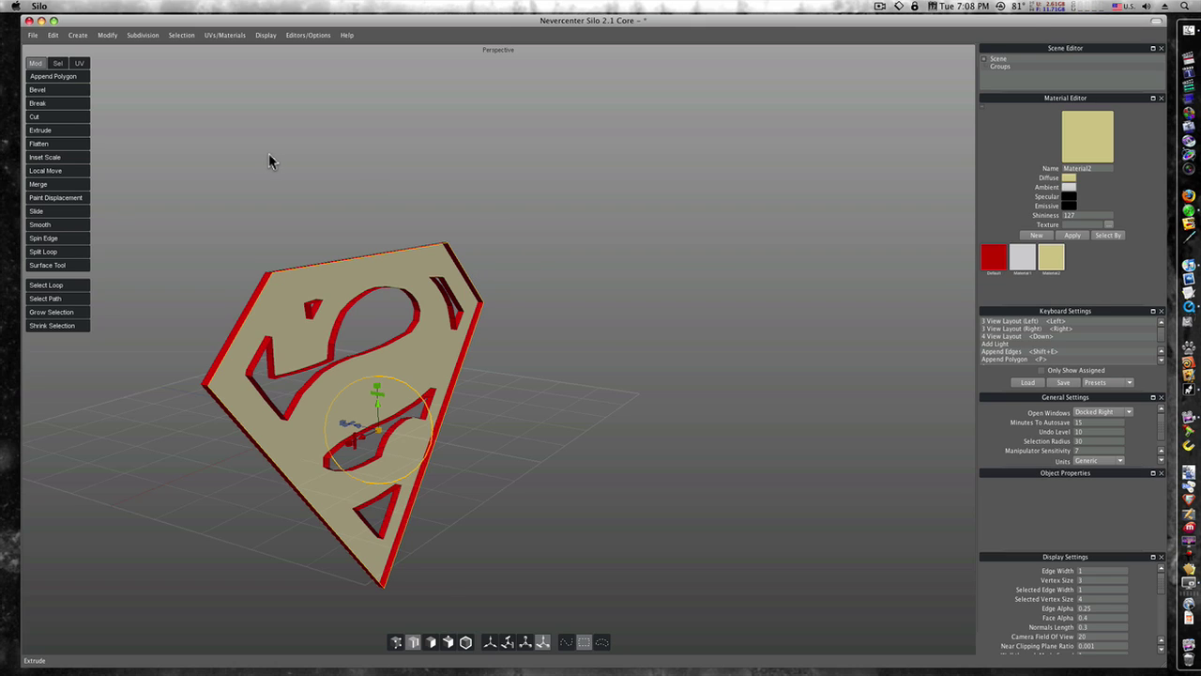
click(108, 36)
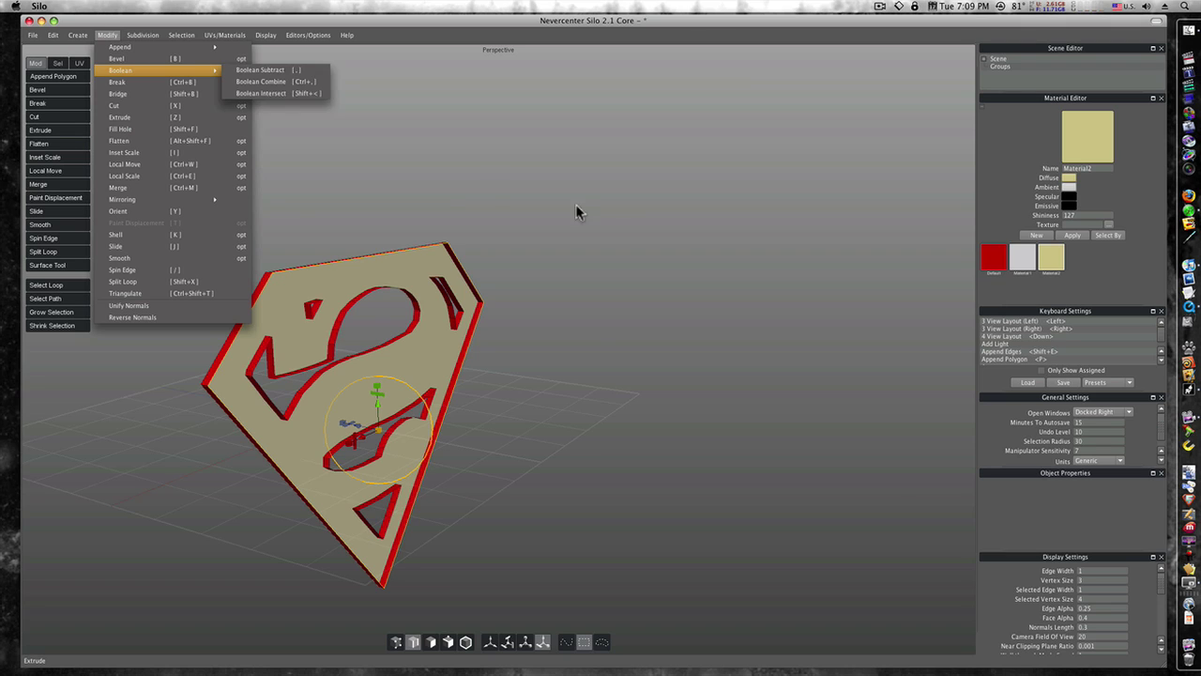
click(315, 138)
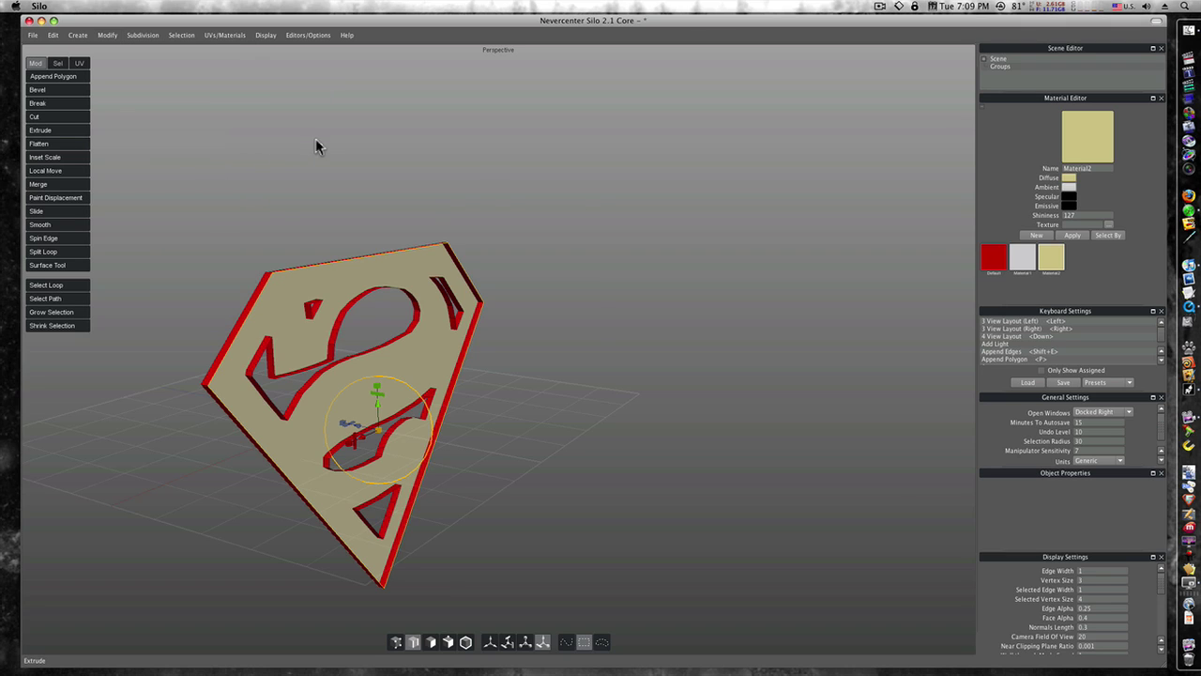
right_click(315, 138)
click(374, 251)
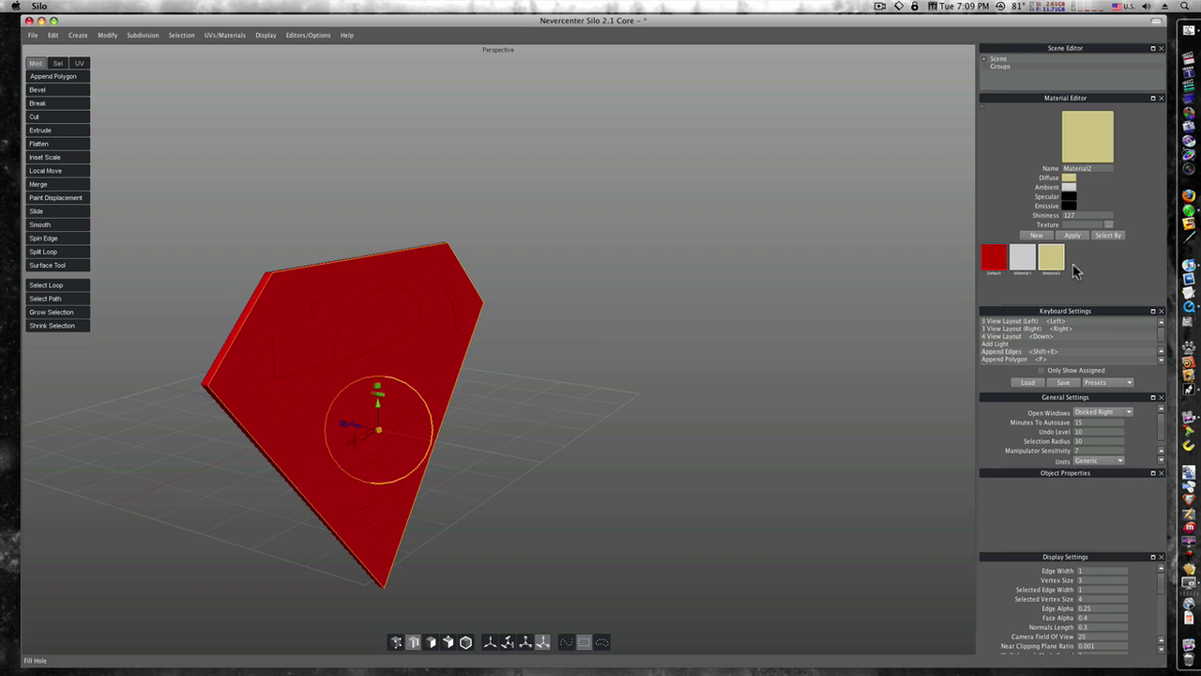
Step: Create a new material and set its diffuse and ambient colours to black
click(1036, 234)
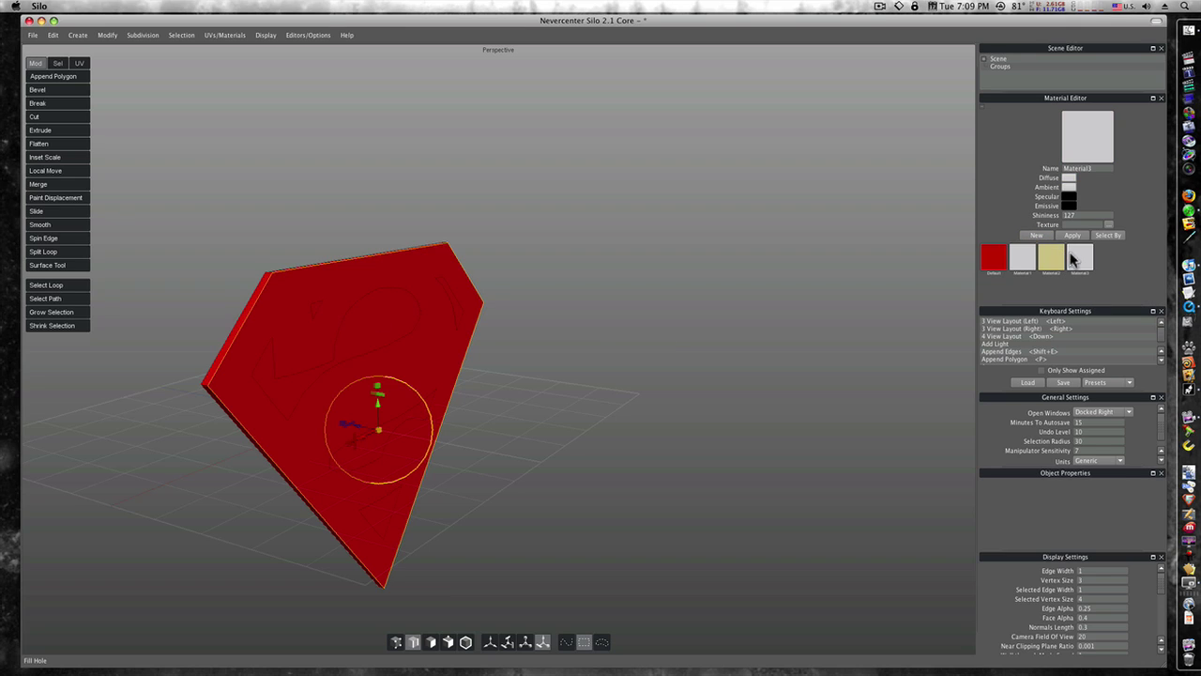
click(1072, 183)
drag(638, 317, 635, 324)
click(634, 341)
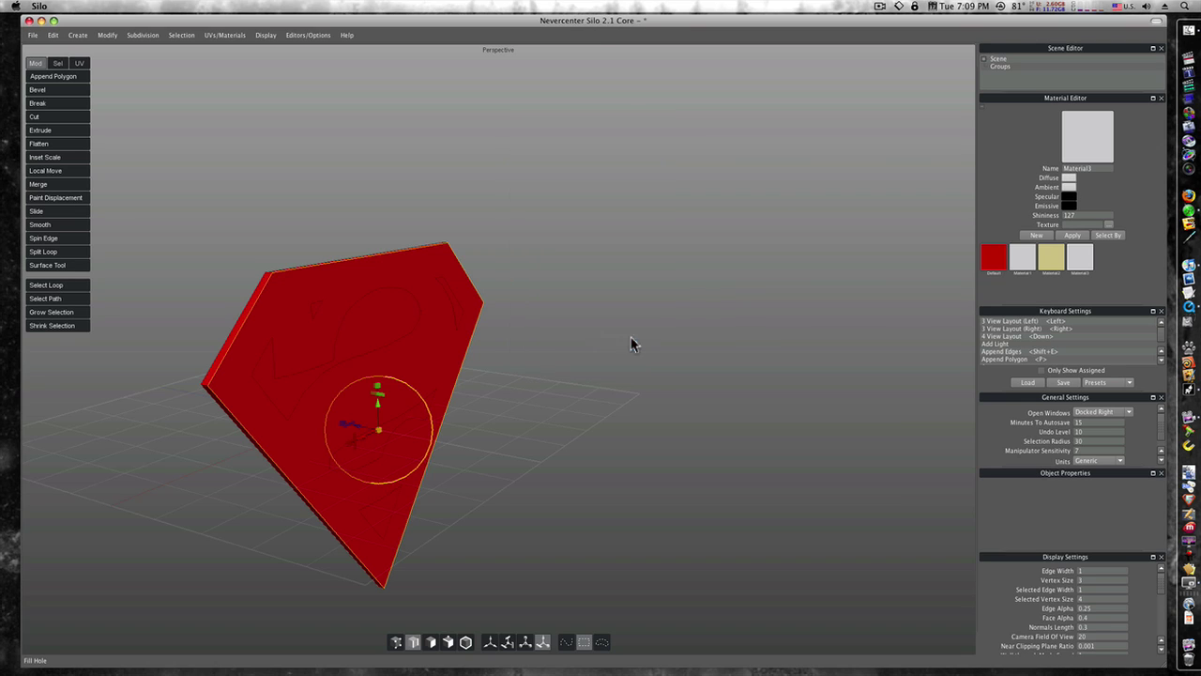
click(1069, 187)
drag(640, 310, 639, 323)
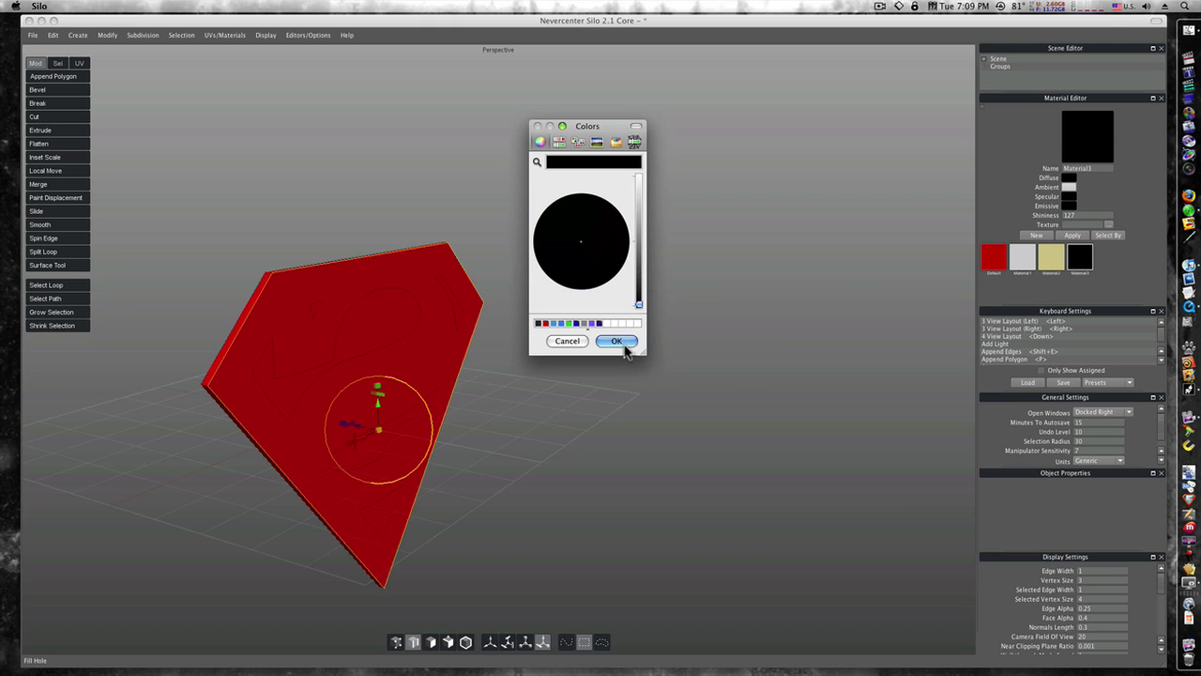
click(623, 343)
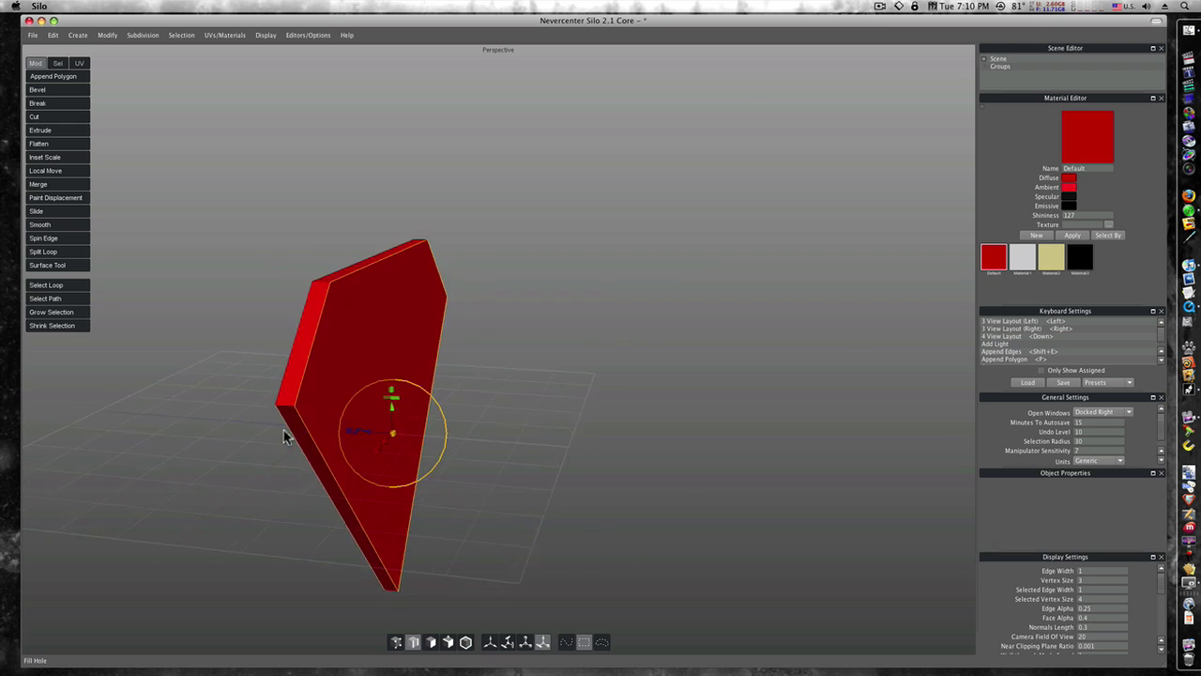
Step: Apply the black Material3 to the back face behind the emblem's openings, then deselect the face
alt+drag(283, 430, 385, 423)
click(663, 441)
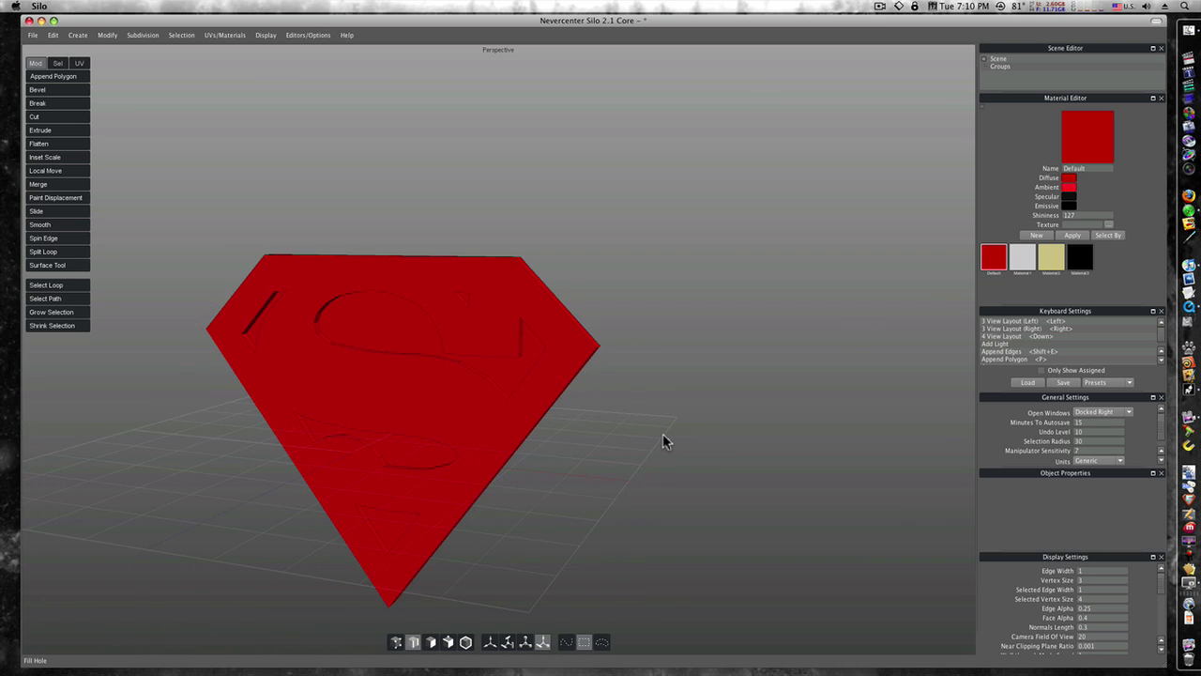
click(433, 644)
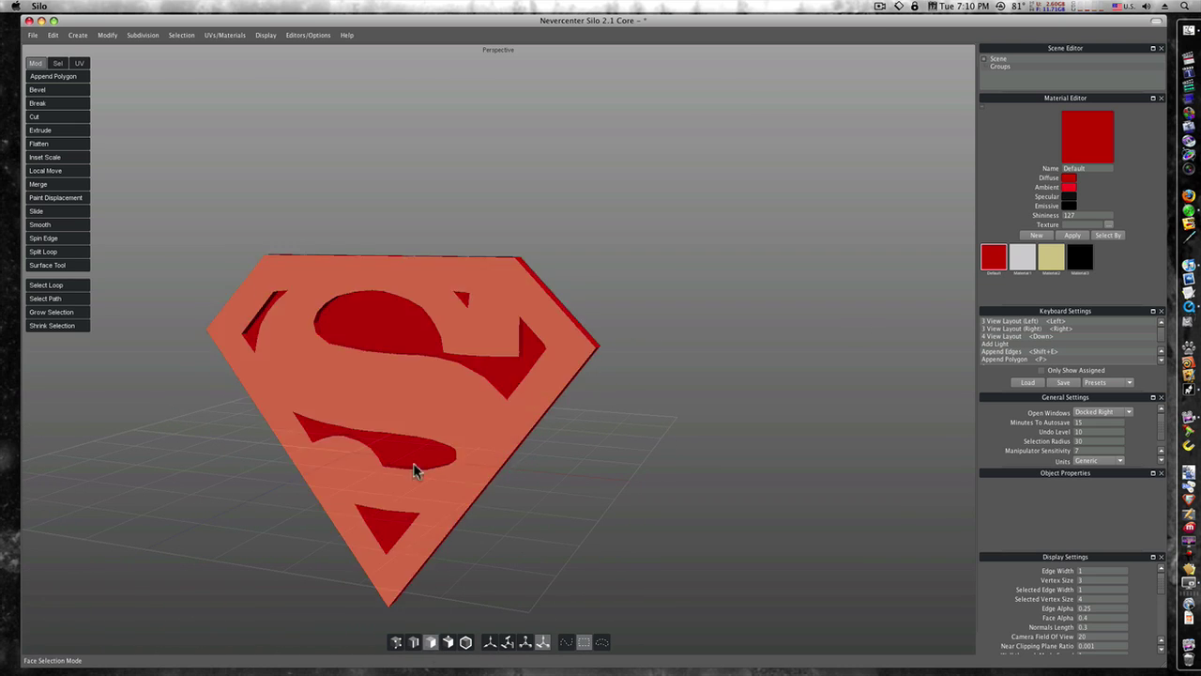
click(396, 405)
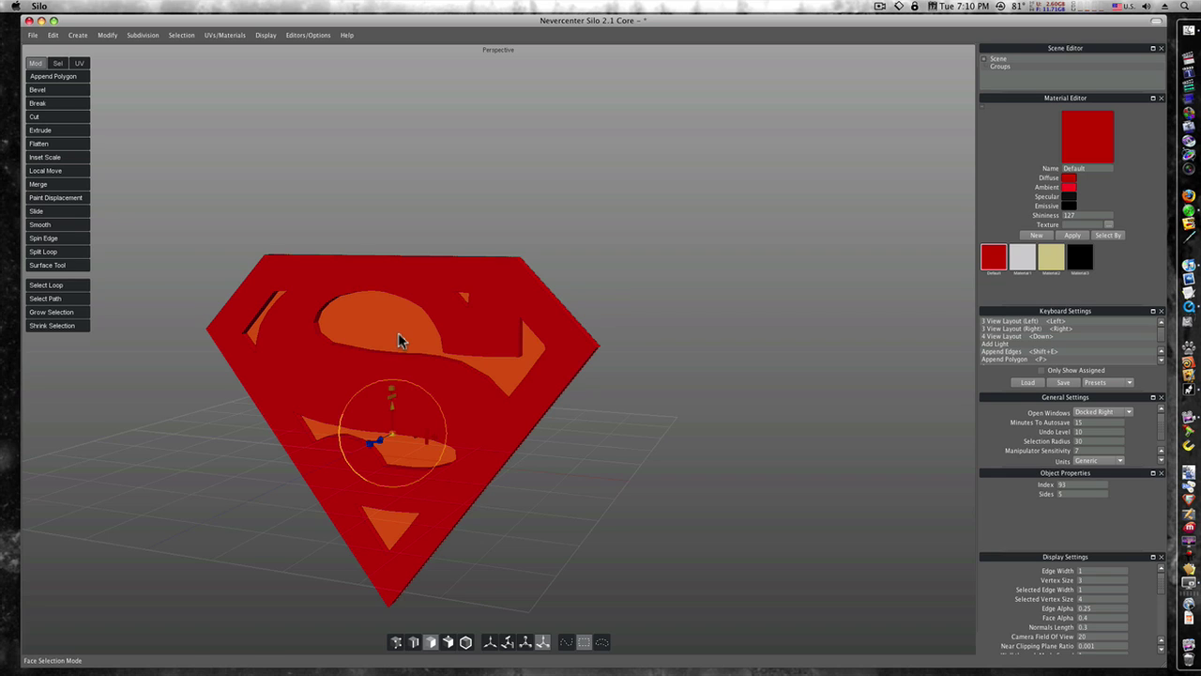
click(1081, 263)
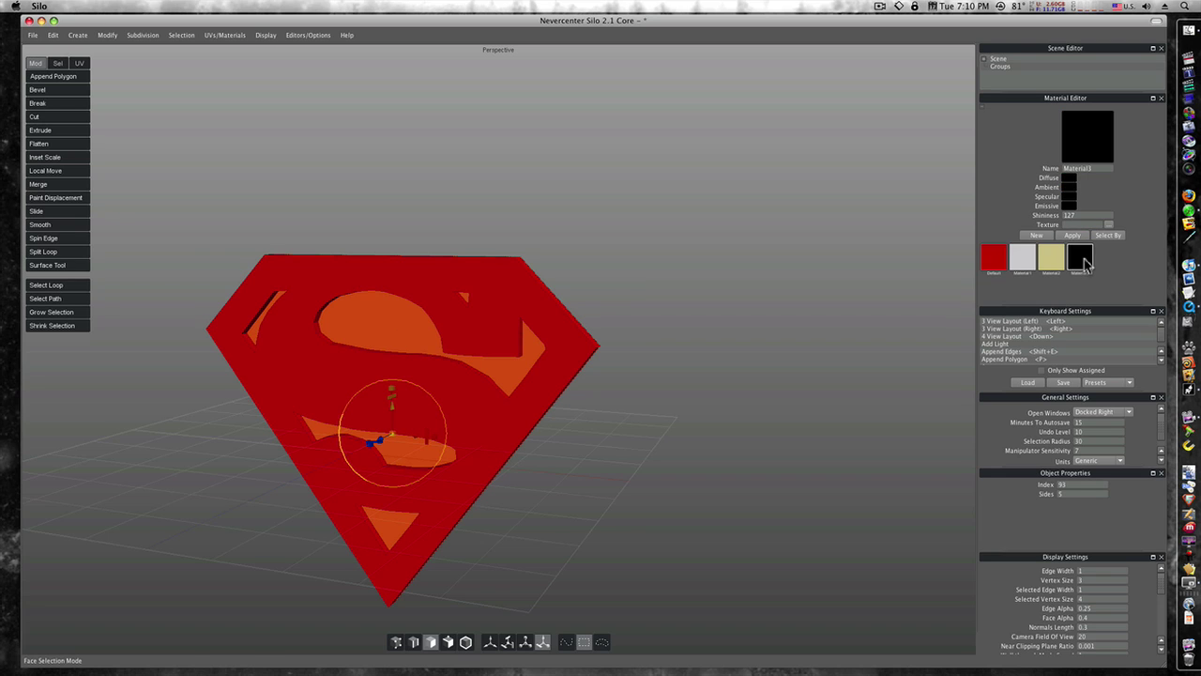
click(1072, 235)
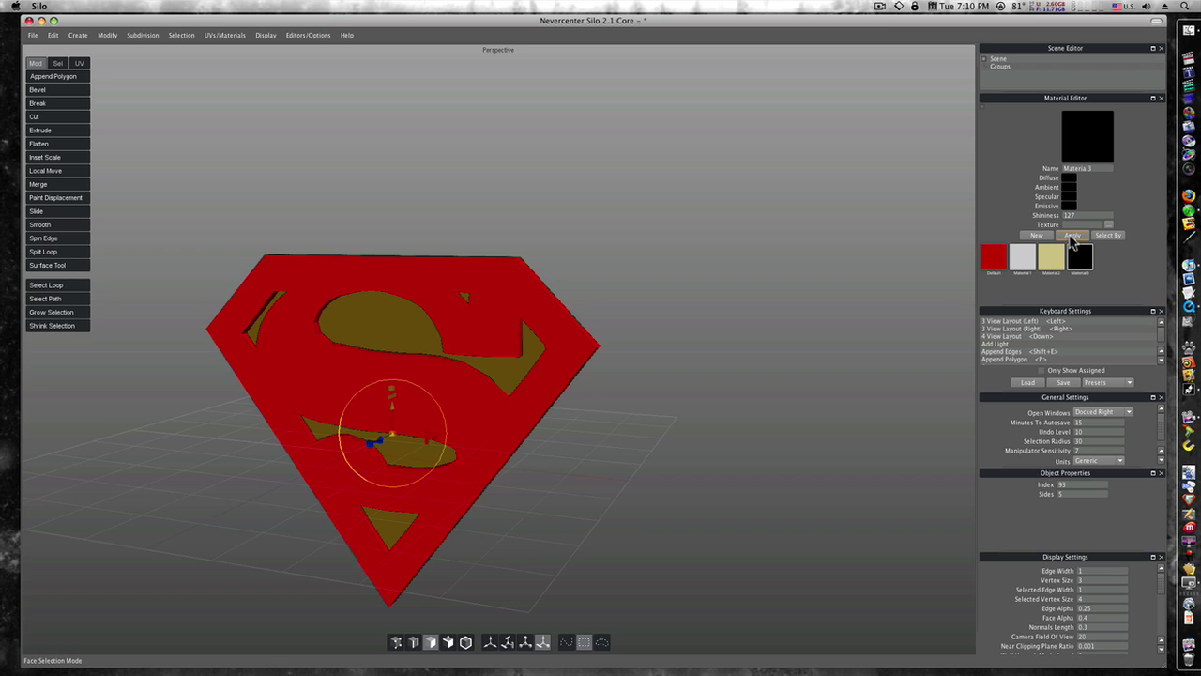
click(742, 424)
middle_drag(682, 414, 643, 417)
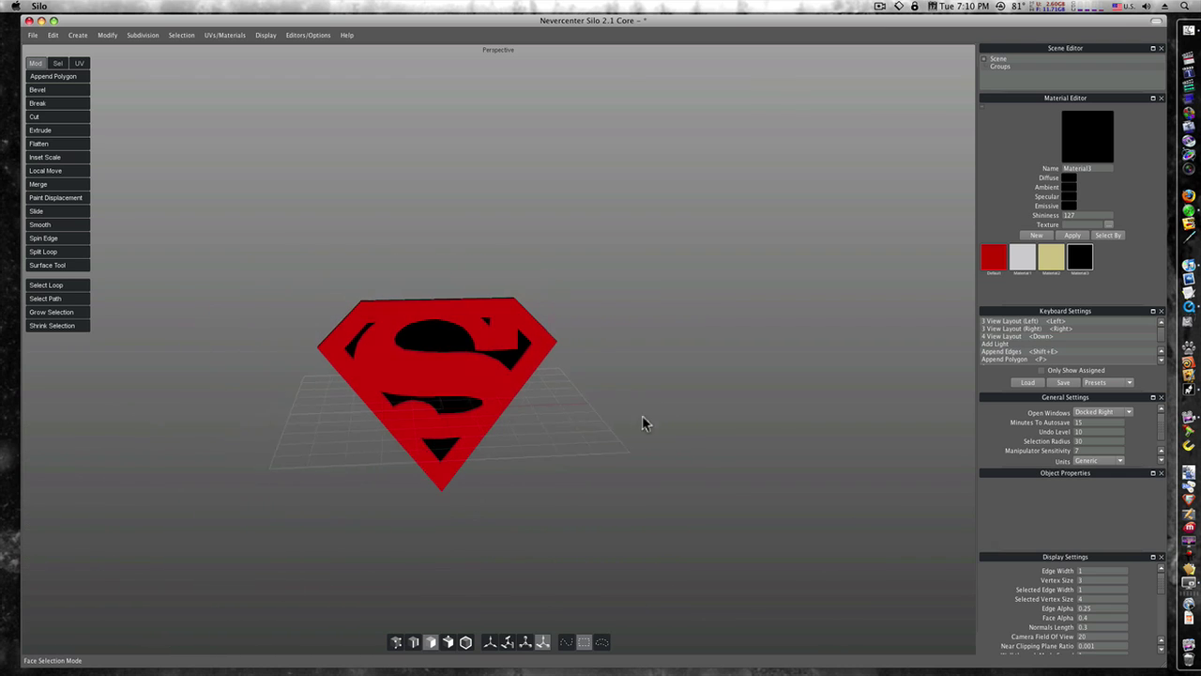